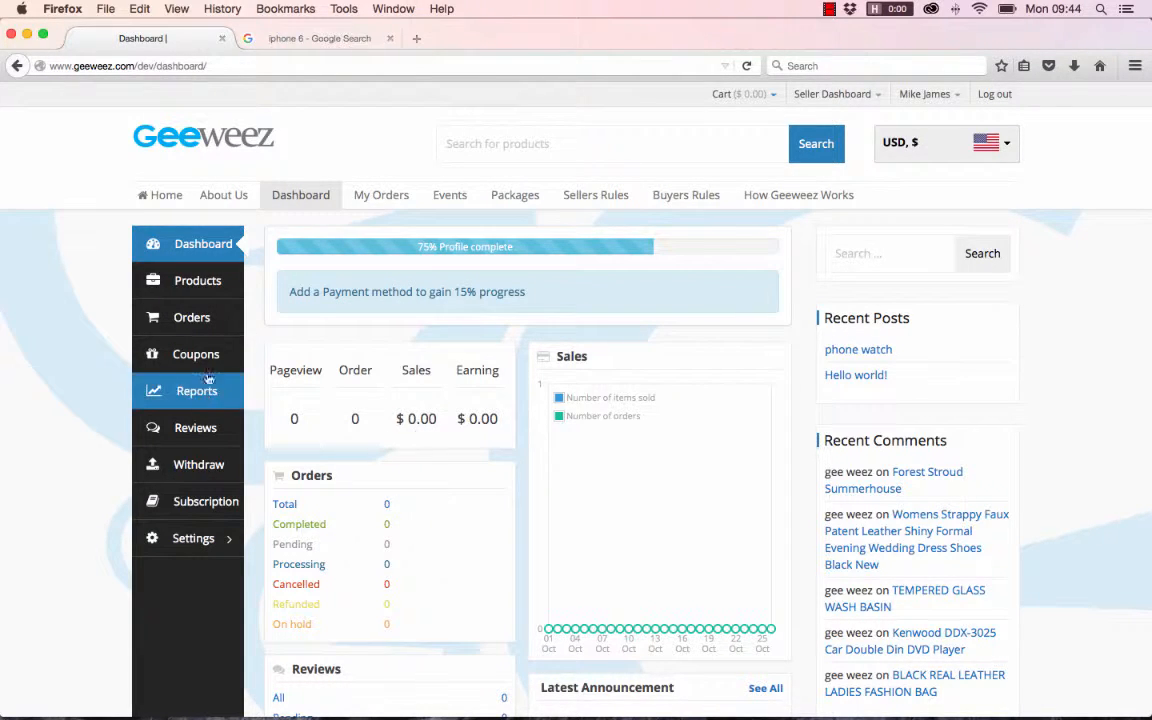
- Start a new product listing, title it "iPhone 6" and set its price to $200
left_click(201, 290)
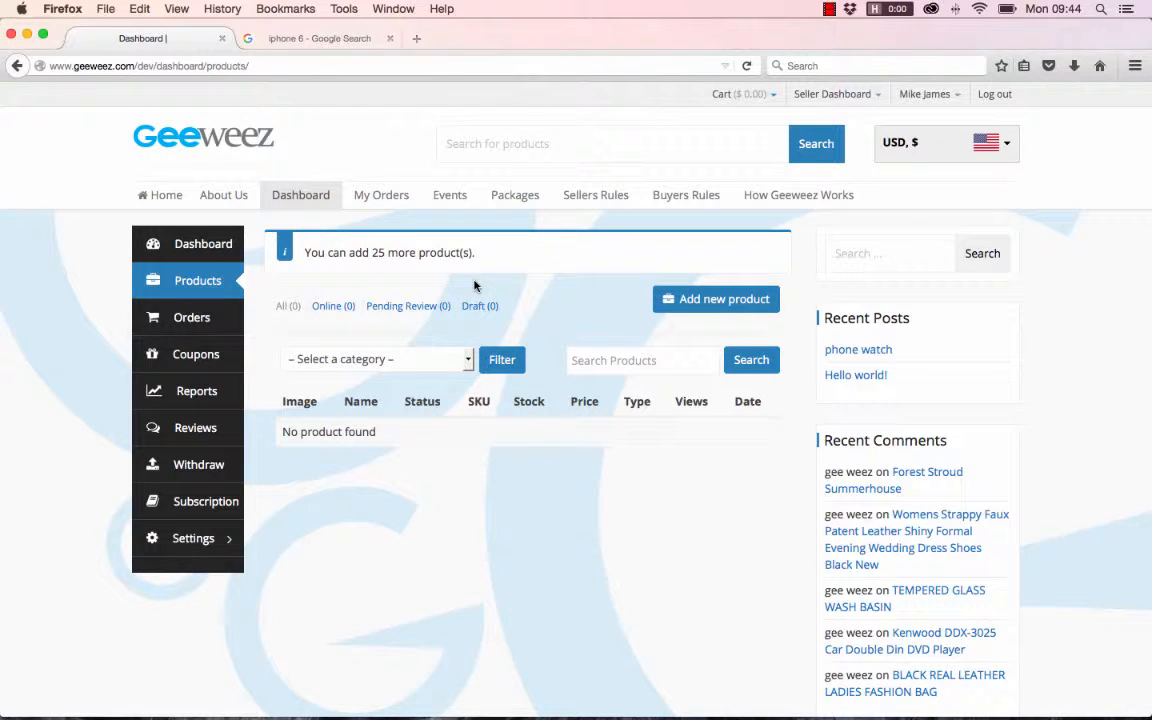
left_click(716, 302)
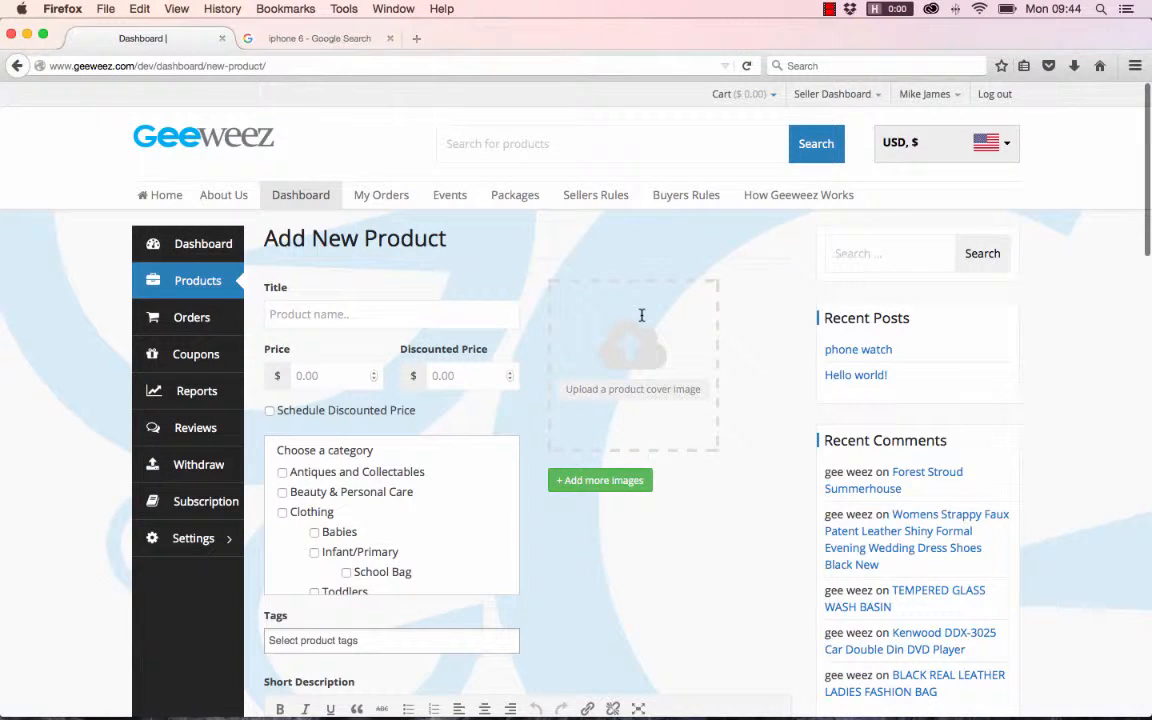
type("i")
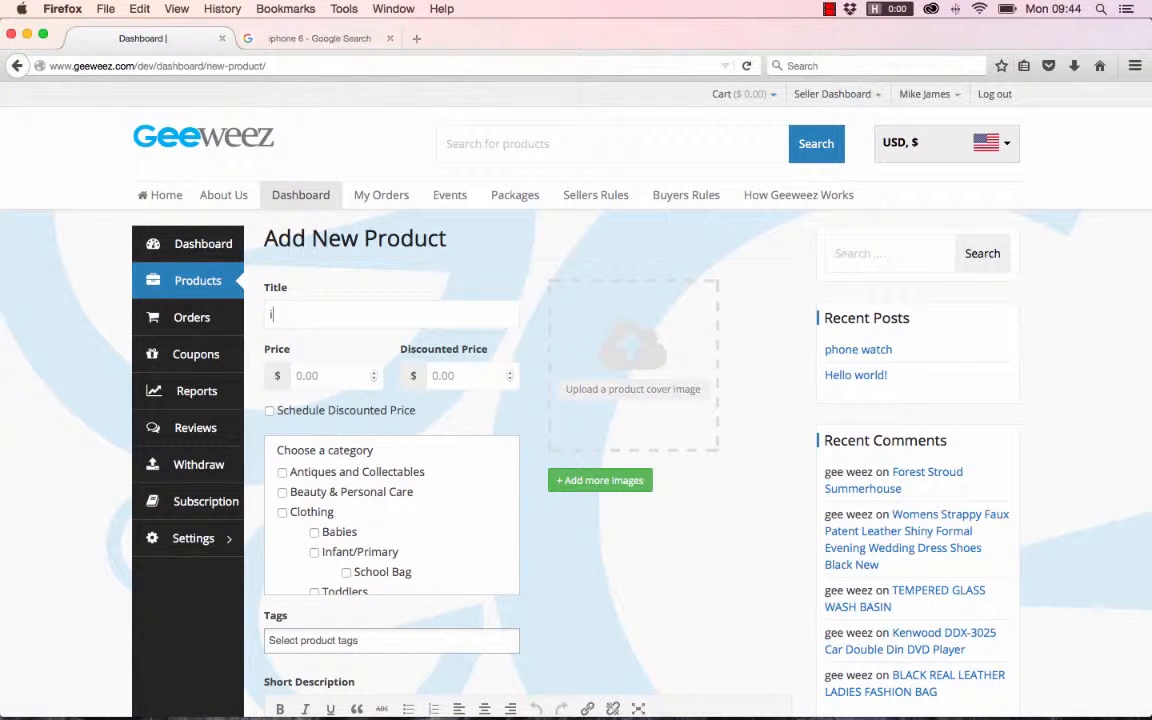
type("Phone 6")
left_click(330, 375)
type("200")
- Set the discounted price to $150 and schedule it from 2015-11-24 to 2015-11-27
left_click(460, 375)
type("150")
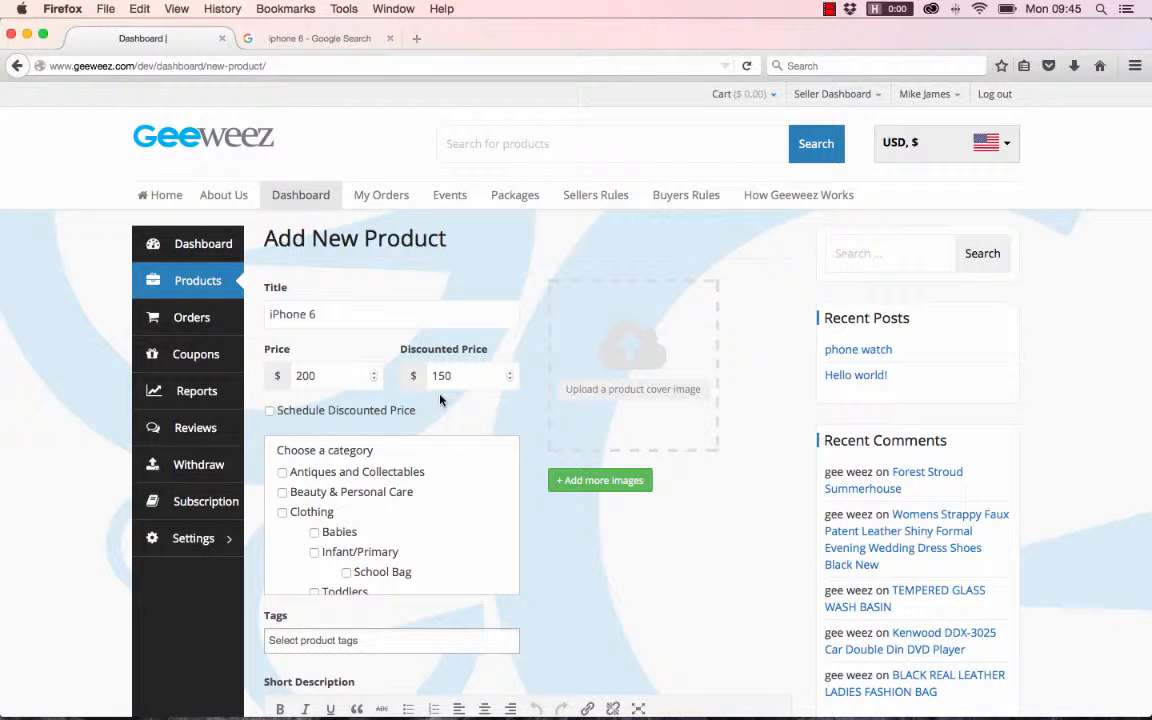
left_click(270, 411)
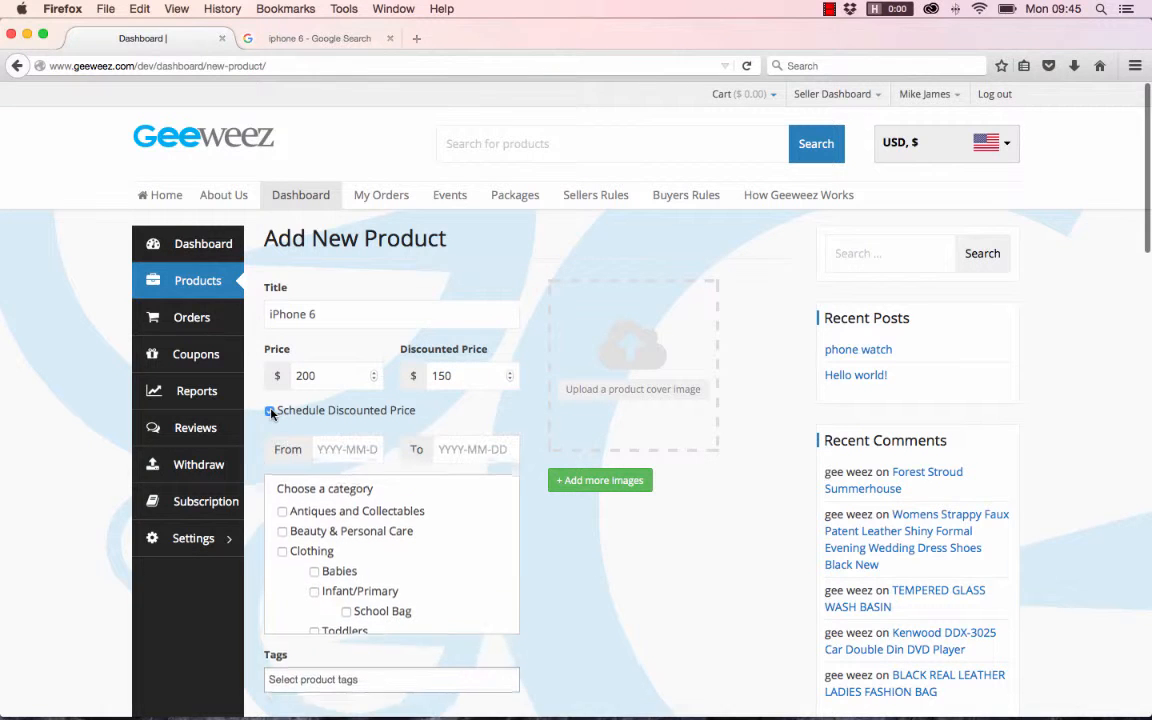
left_click(347, 449)
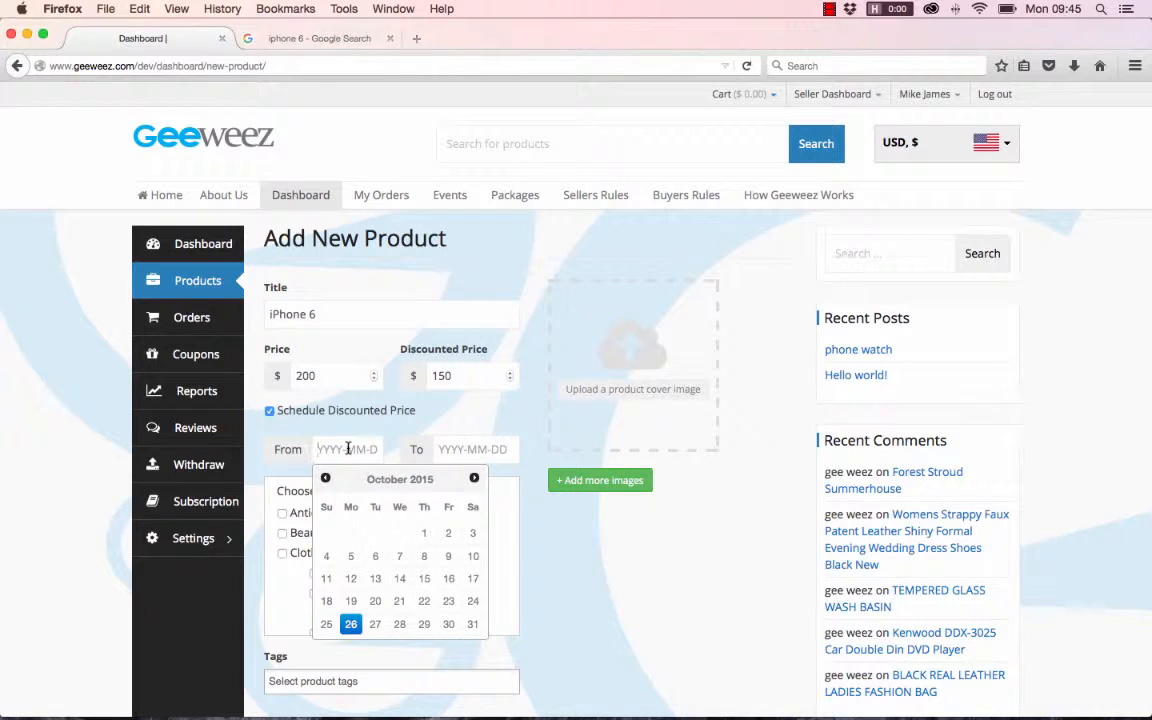
left_click(476, 478)
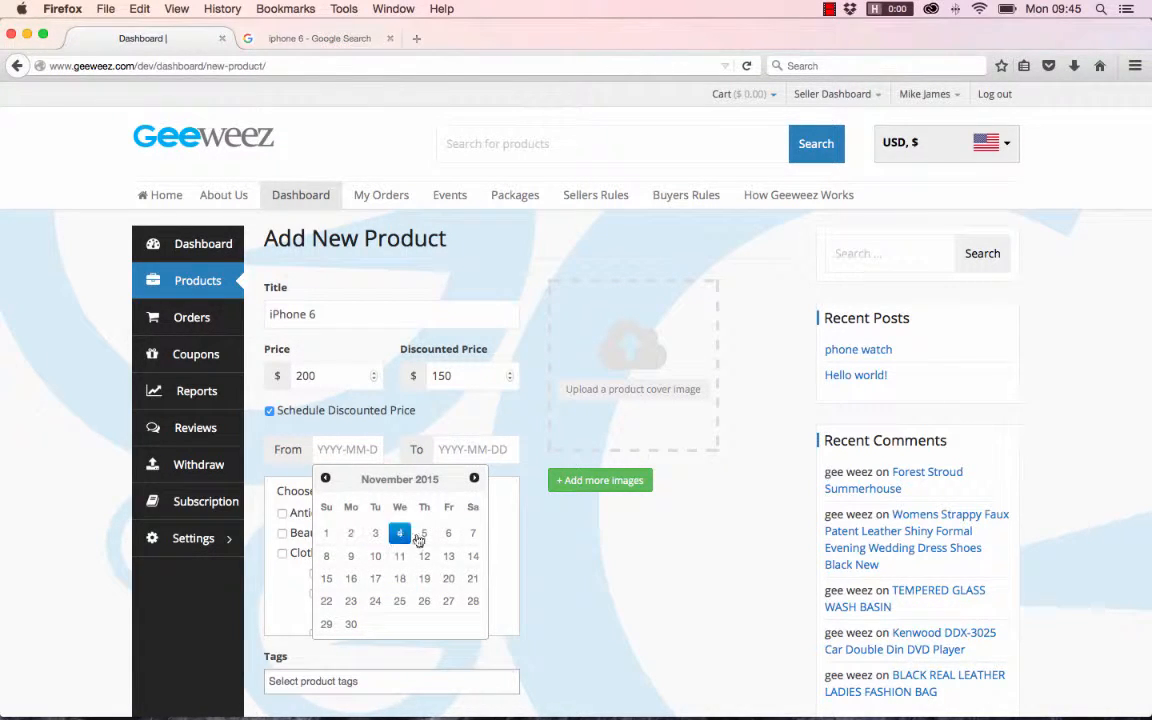
left_click(377, 602)
left_click(465, 449)
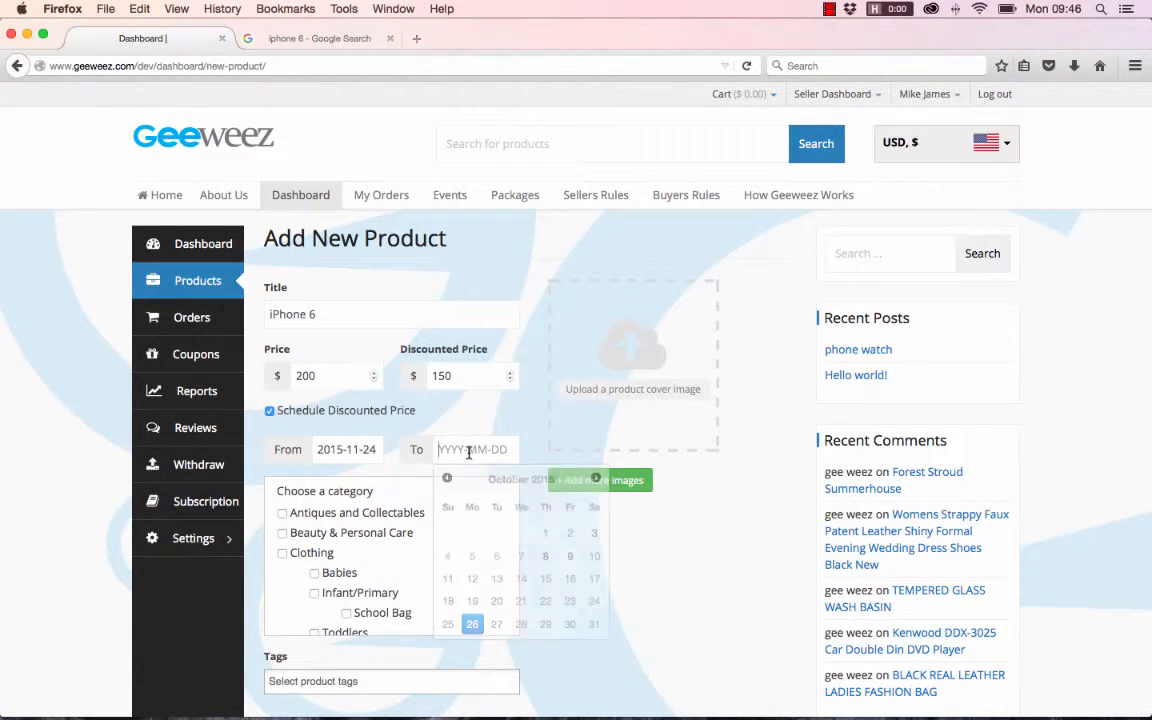
left_click(596, 479)
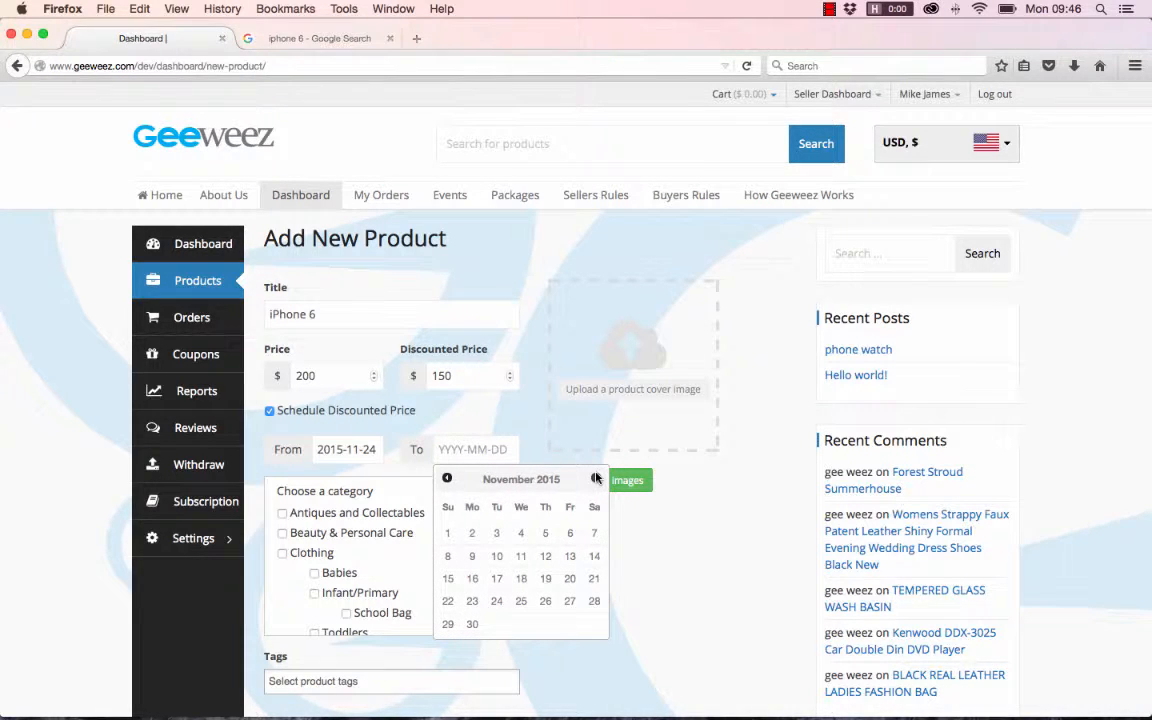
left_click(569, 601)
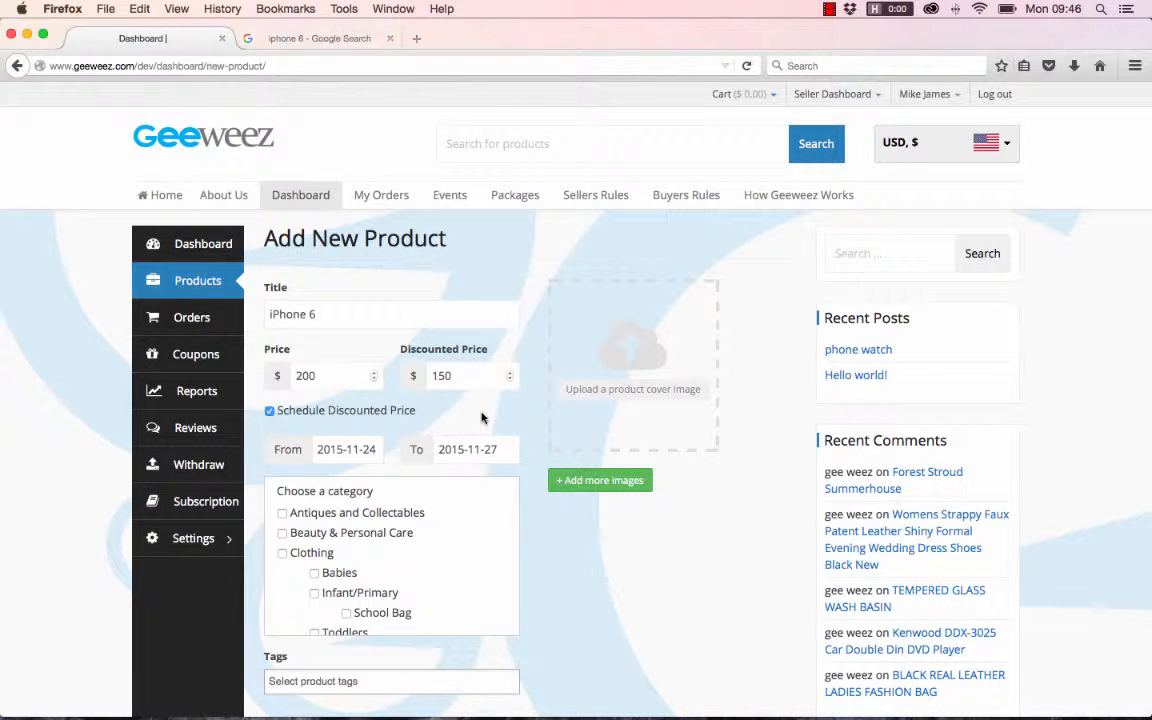
- Turn off the discount schedule and clear the discounted price
left_click(269, 410)
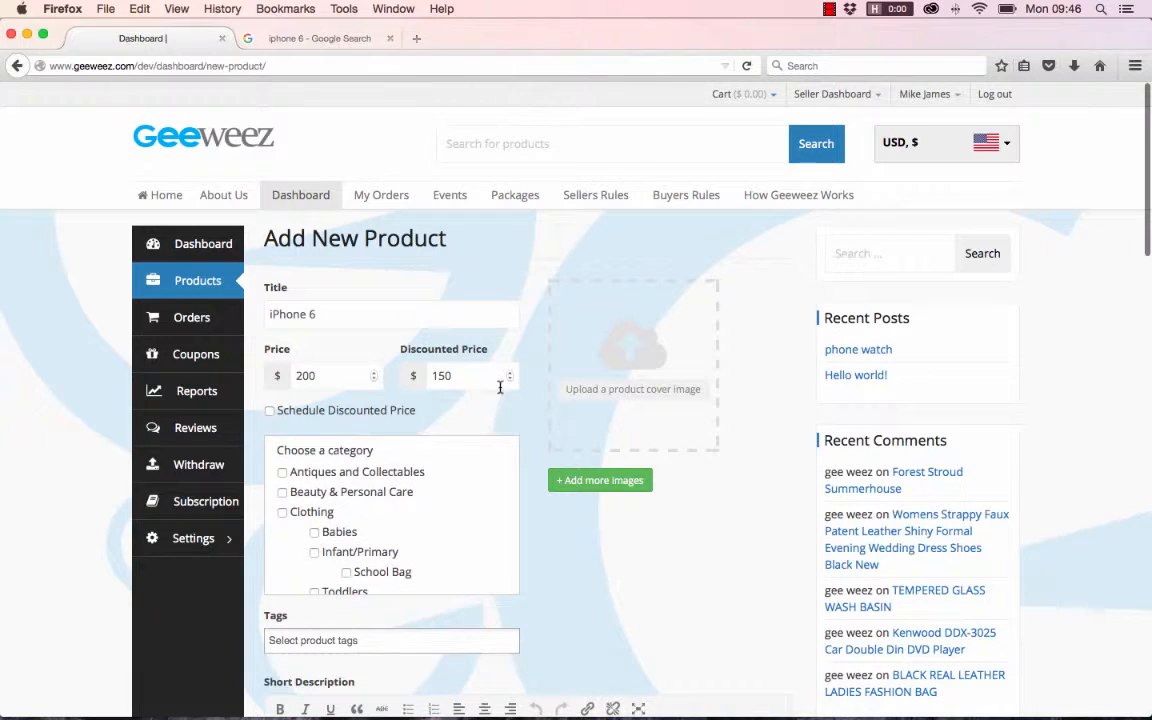
double_click(443, 374)
key("BackSpace")
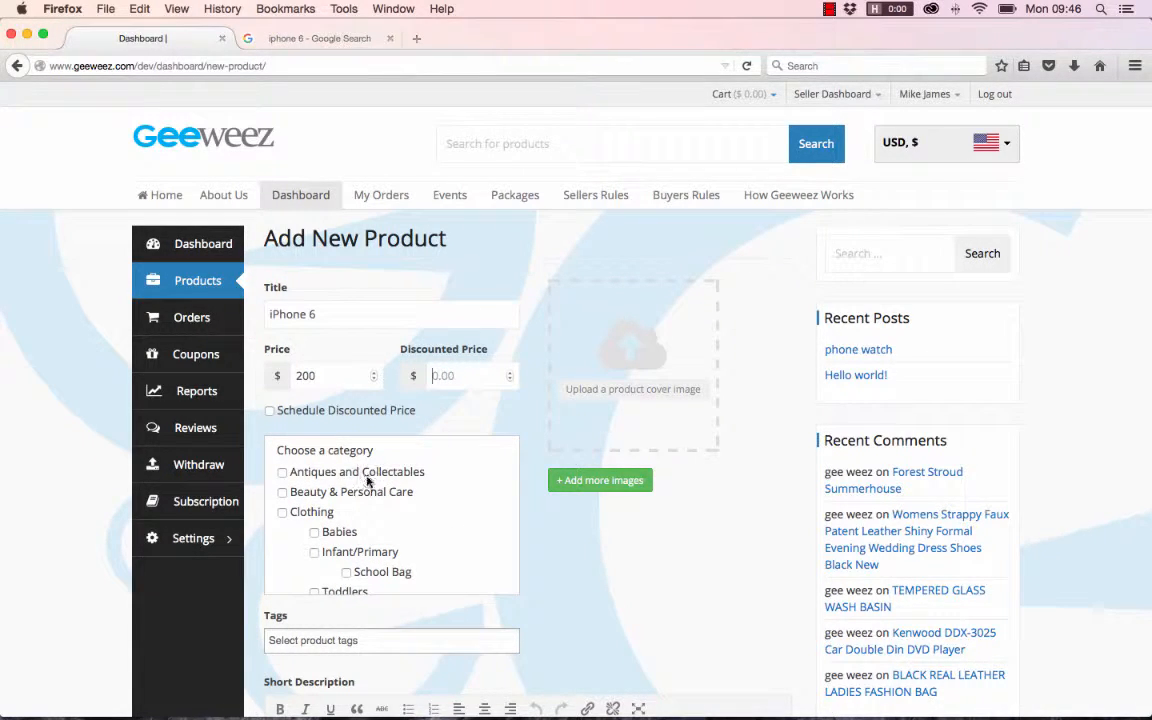
- Assign the product to the Electronics category and its Phones and Mobile Phones subcategory
scroll(400, 490, "down", 2)
scroll(400, 490, "up", 2)
scroll(400, 490, "down", 7)
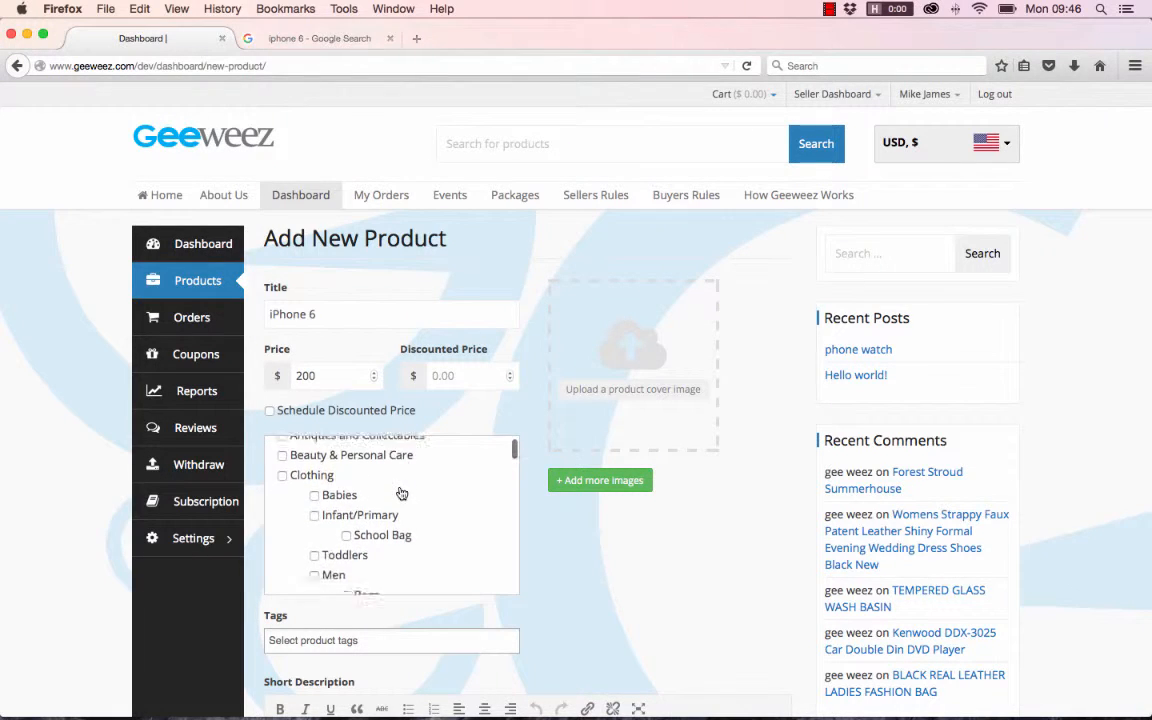
scroll(400, 493, "down", 5)
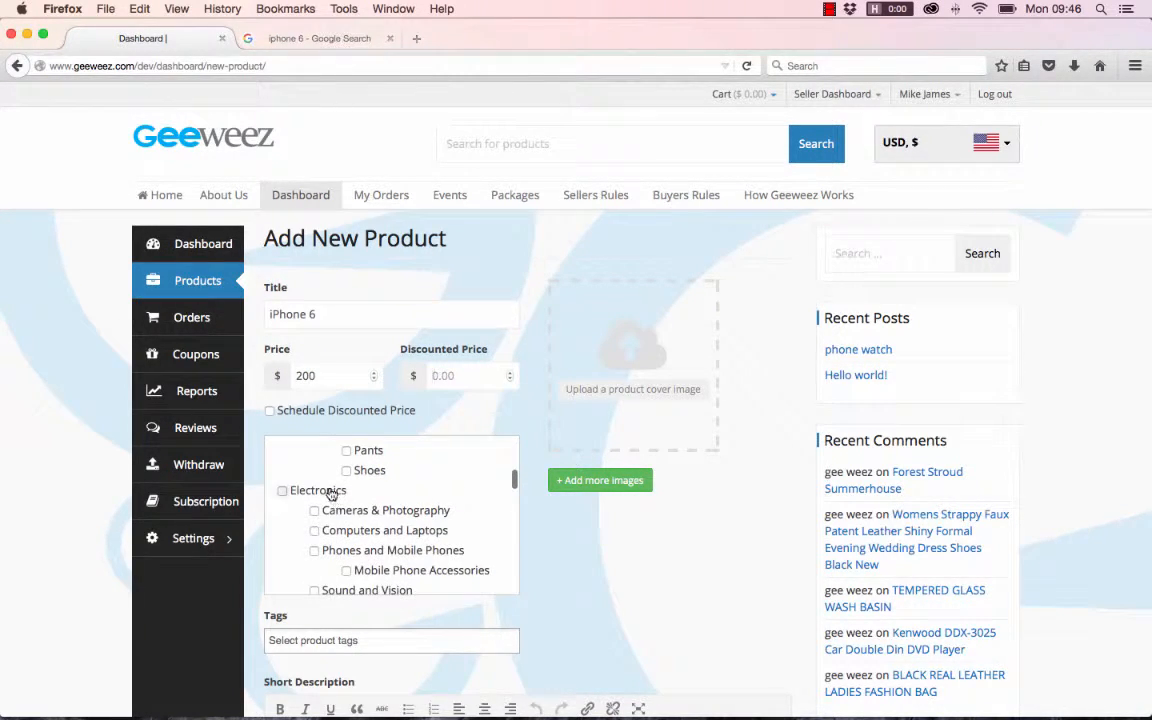
left_click(282, 490)
scroll(474, 540, "down", 1)
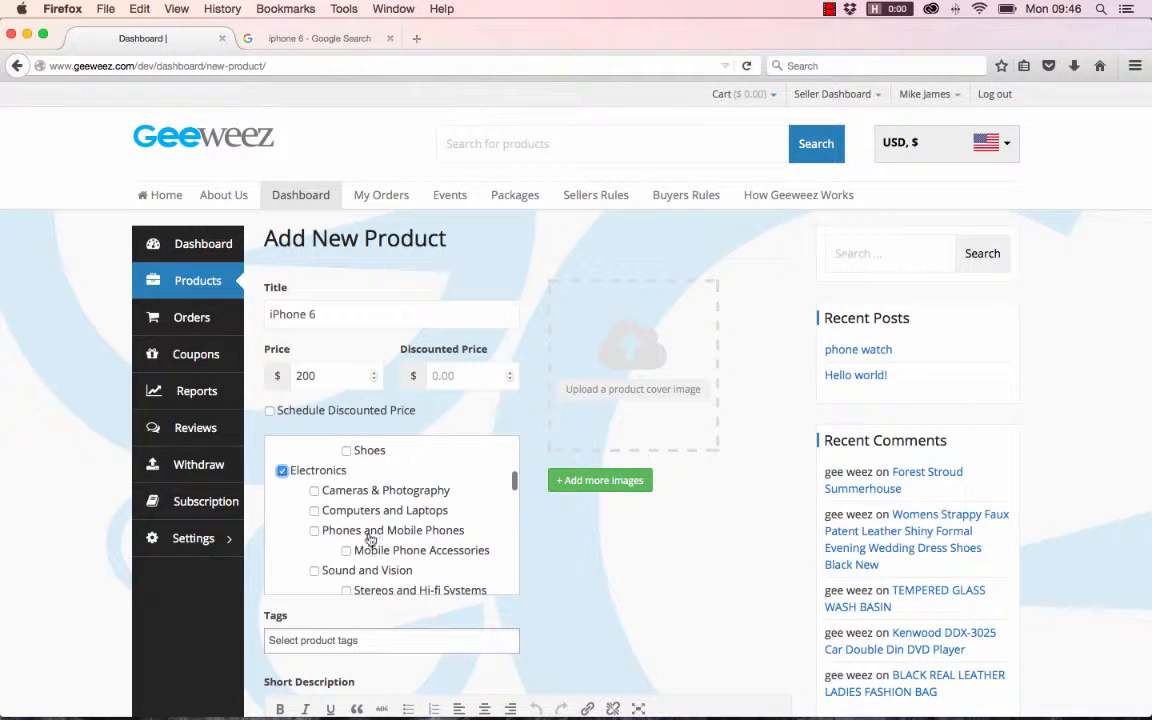
left_click(315, 531)
scroll(468, 540, "down", 1)
scroll(468, 540, "down", 3)
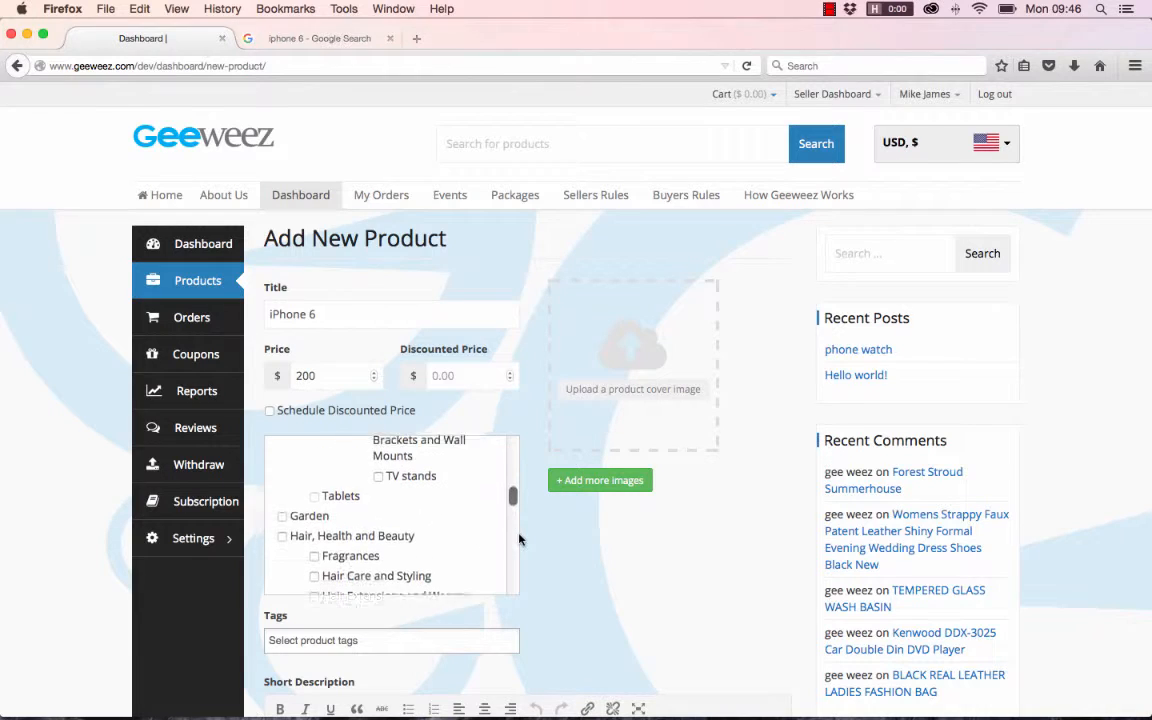
- Upload shopping.jpg from the GeeWeez Test folder and add it to the product gallery
scroll(668, 605, "down", 1)
scroll(668, 605, "down", 5)
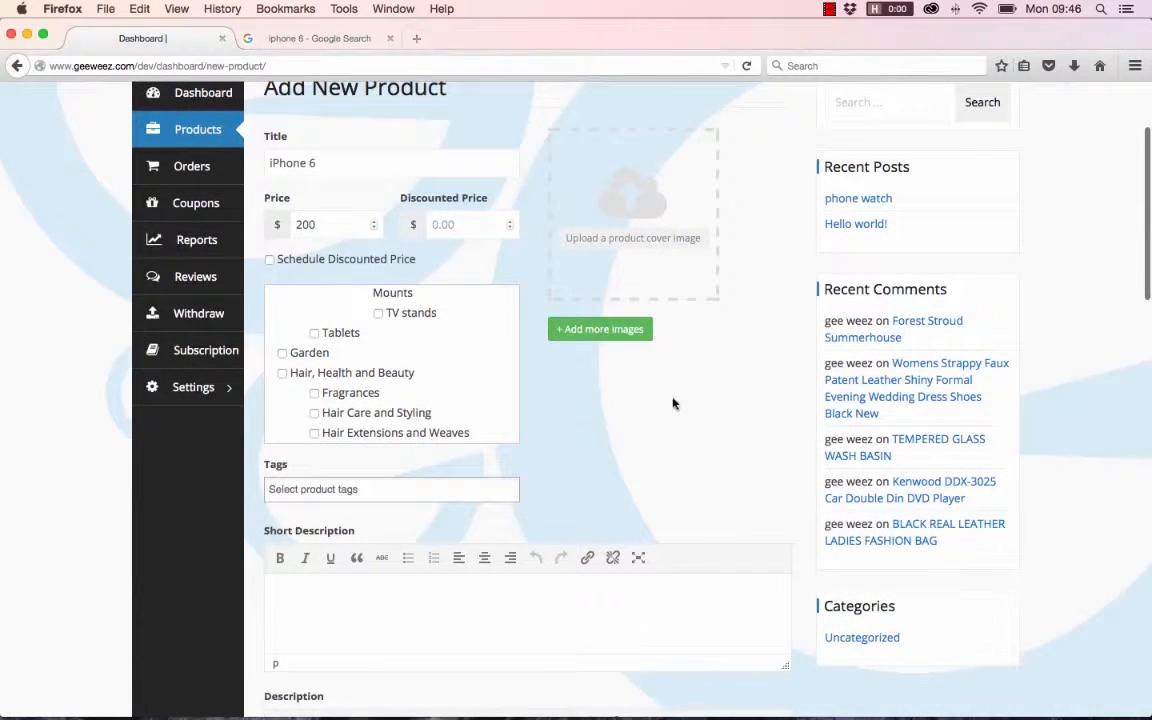
left_click(600, 329)
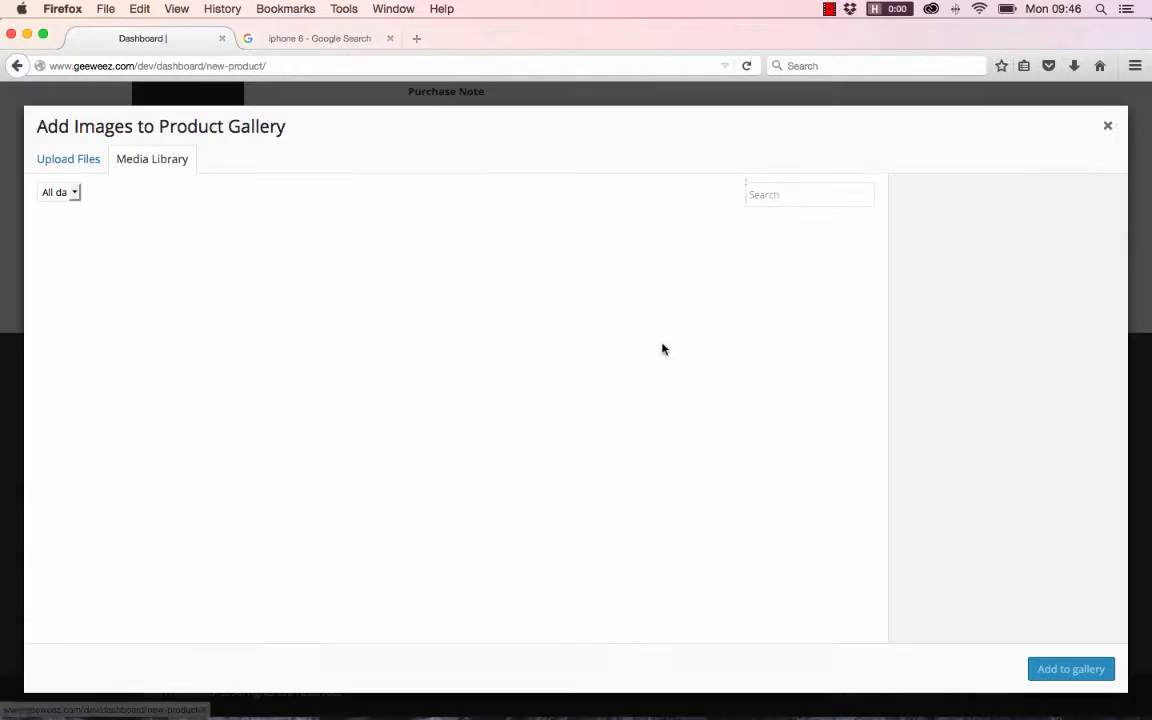
left_click(76, 168)
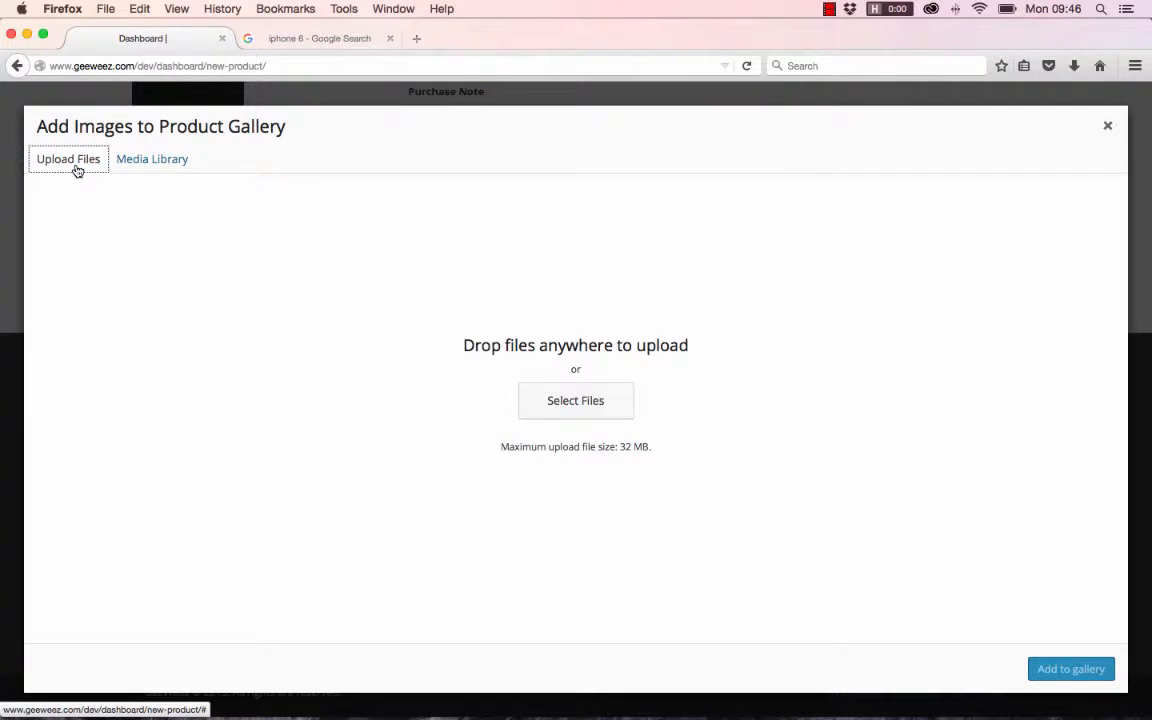
left_click(562, 409)
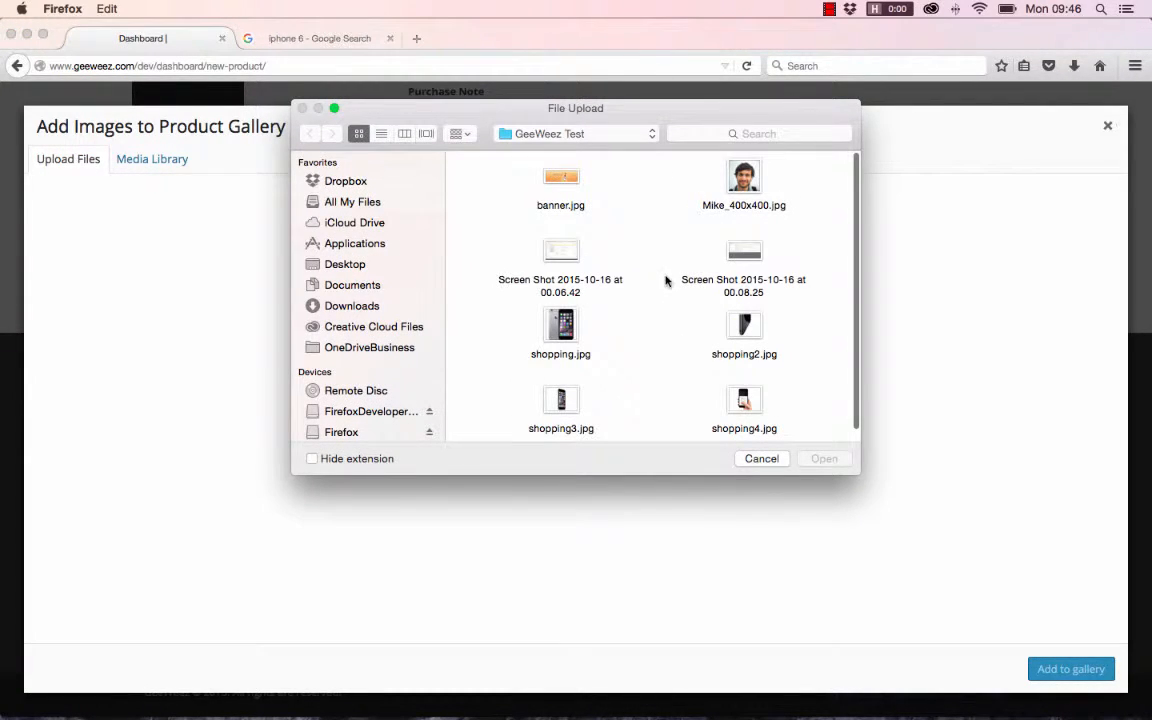
scroll(665, 280, "down", 1)
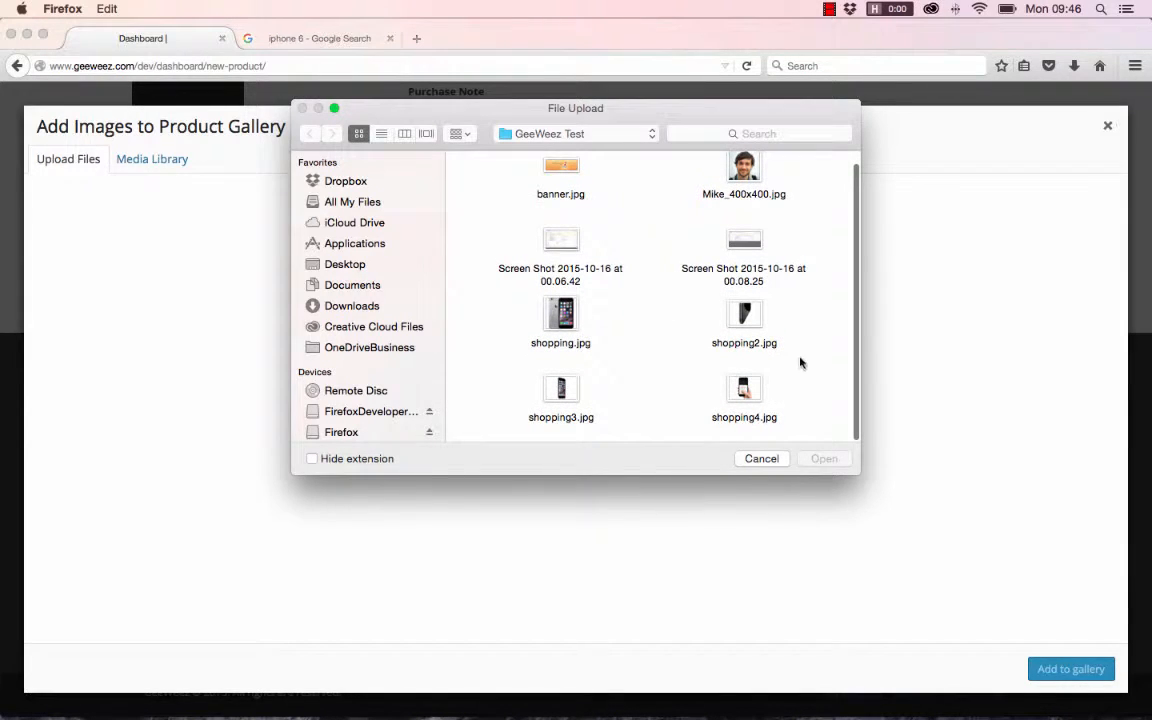
left_click(571, 312)
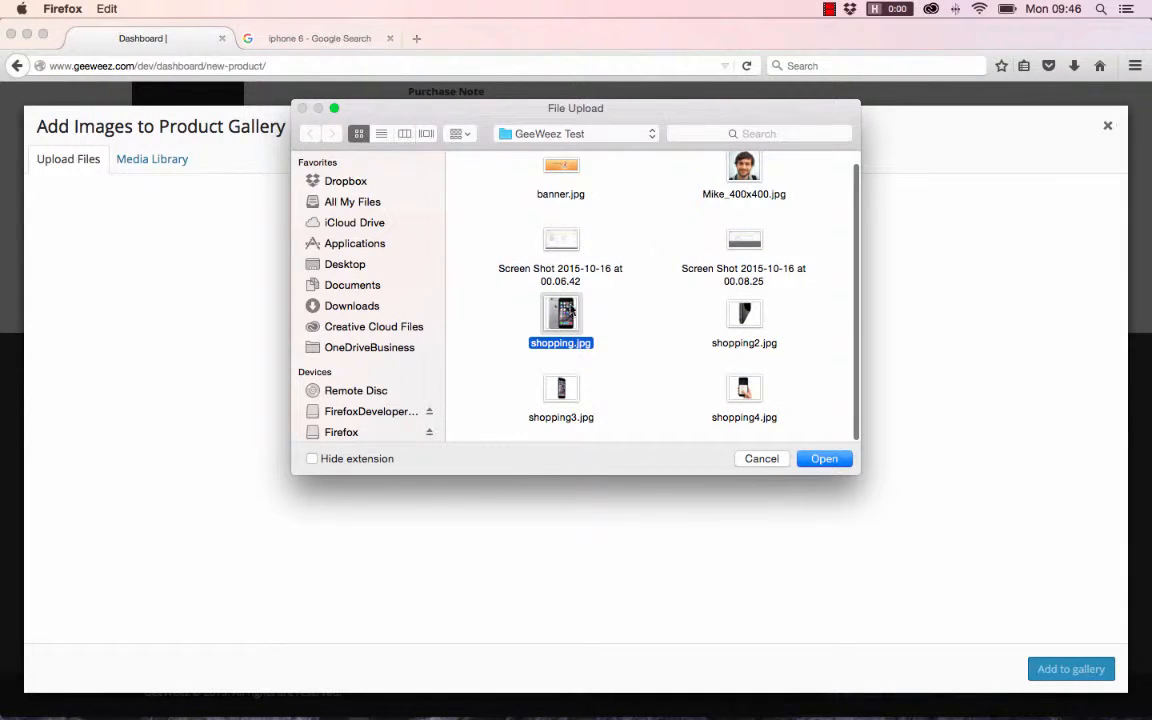
left_click(828, 462)
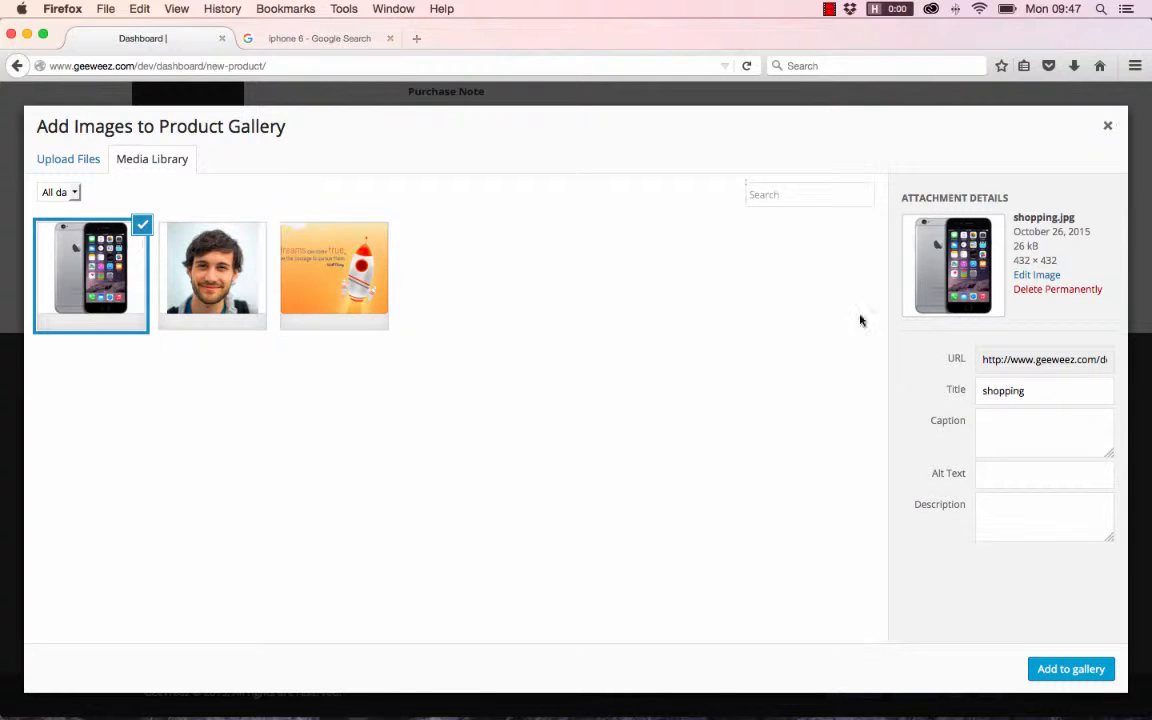
left_click(1090, 670)
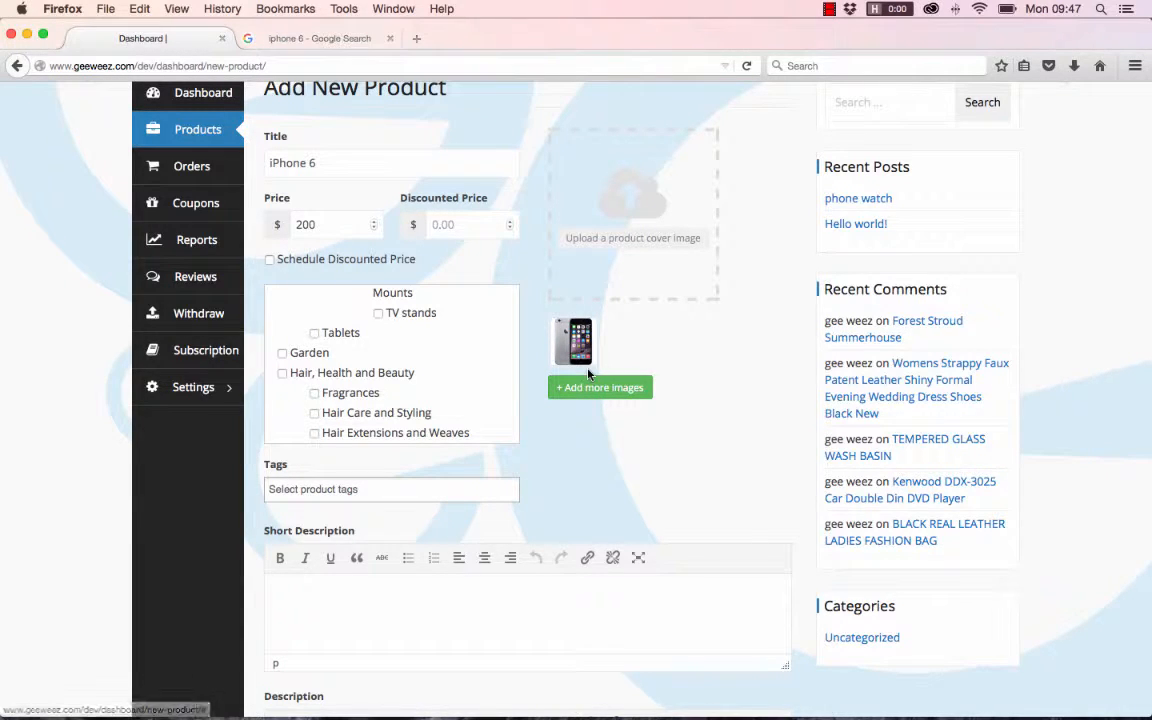
- Remove the phone image from the product gallery and set shopping.jpg as the product's cover image instead
left_click(590, 327)
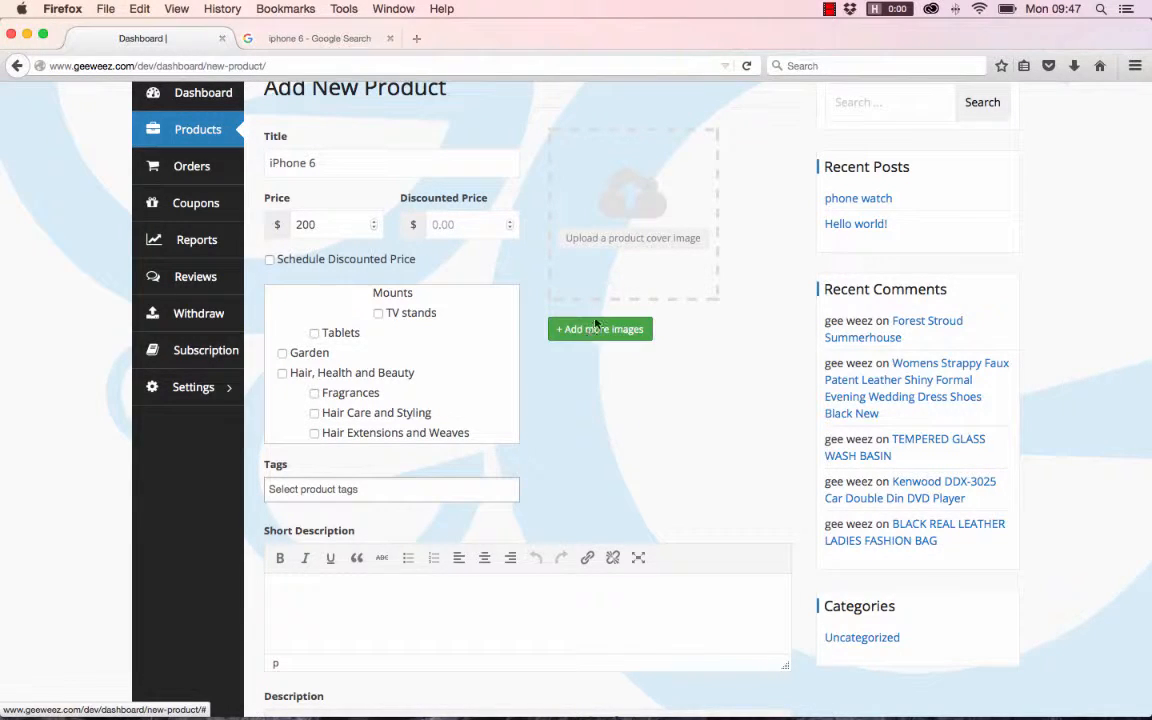
left_click(613, 237)
left_click(100, 263)
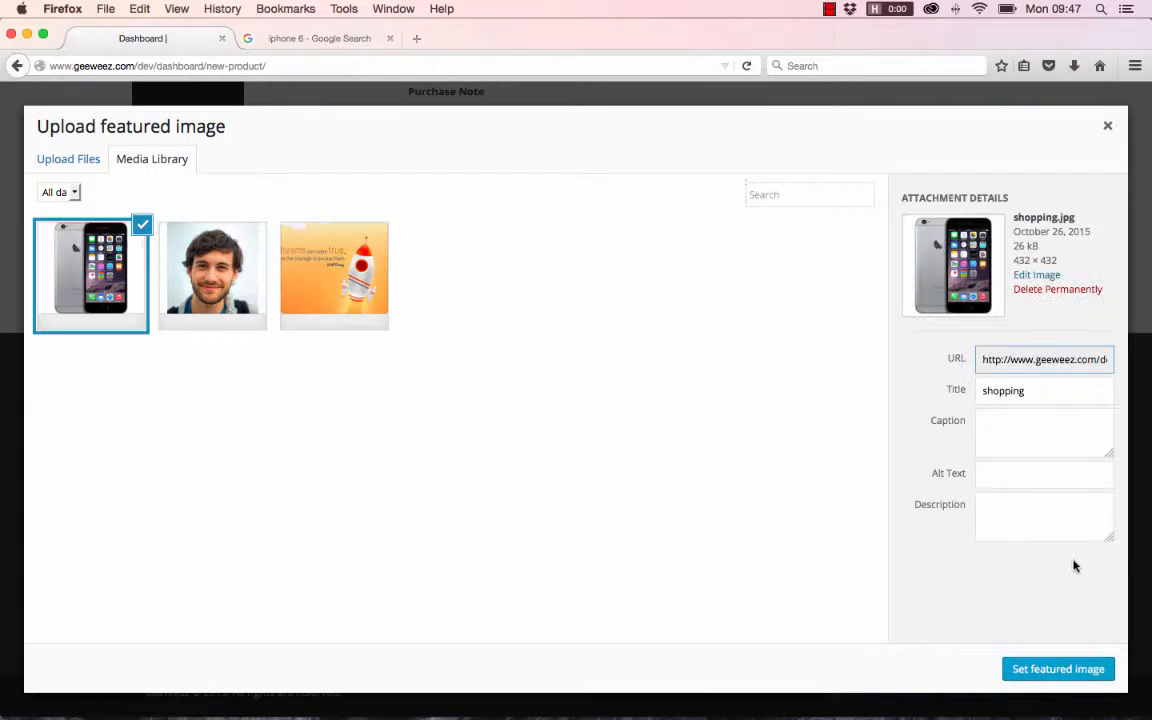
left_click(1070, 678)
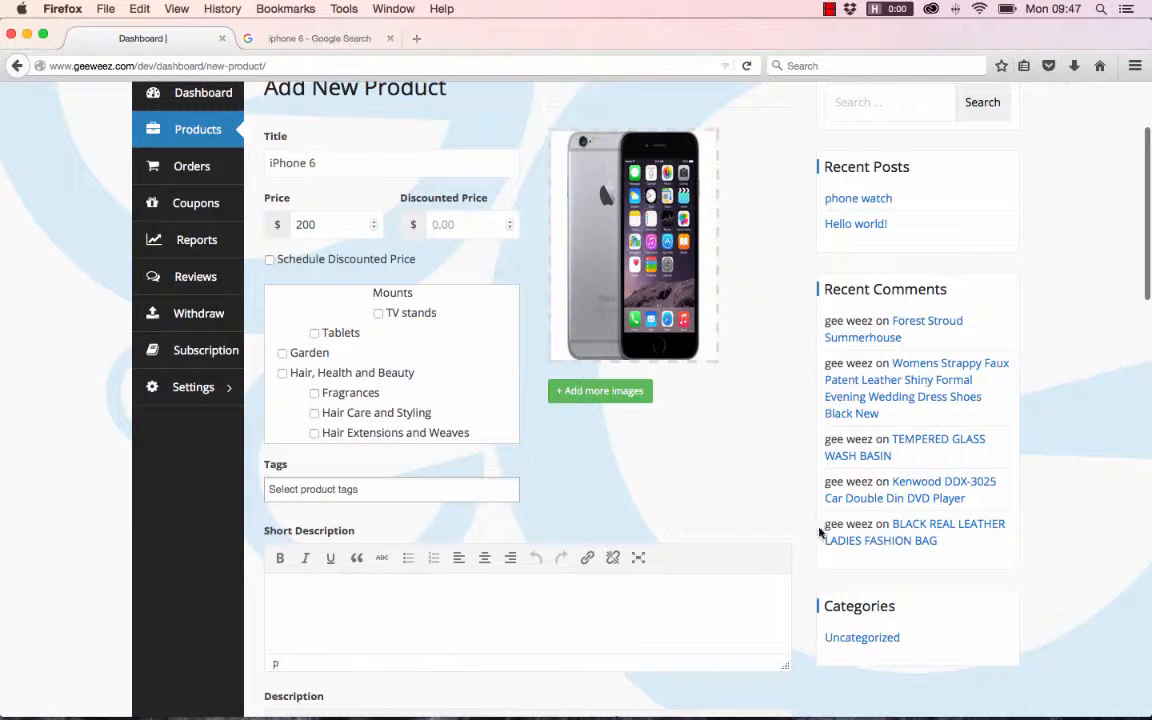
- Upload shopping3.jpg from the GeeWeez Test folder and add it to the product gallery
mouse_move(640, 245)
left_click(600, 391)
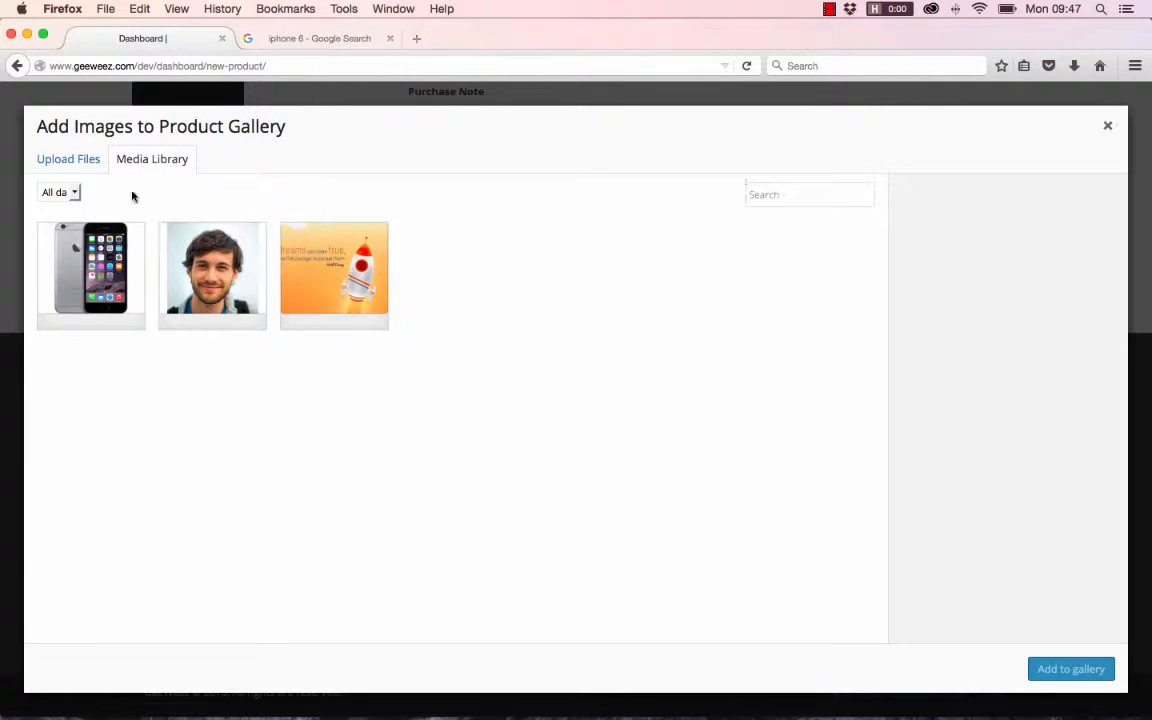
left_click(75, 166)
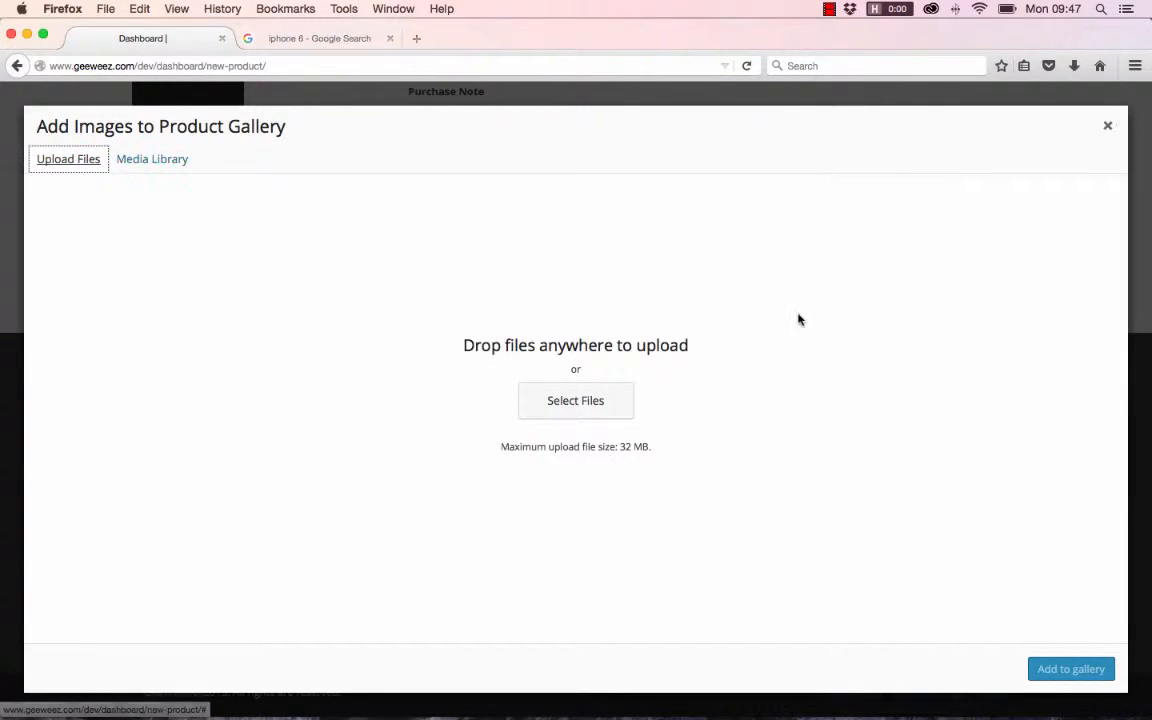
left_click(576, 402)
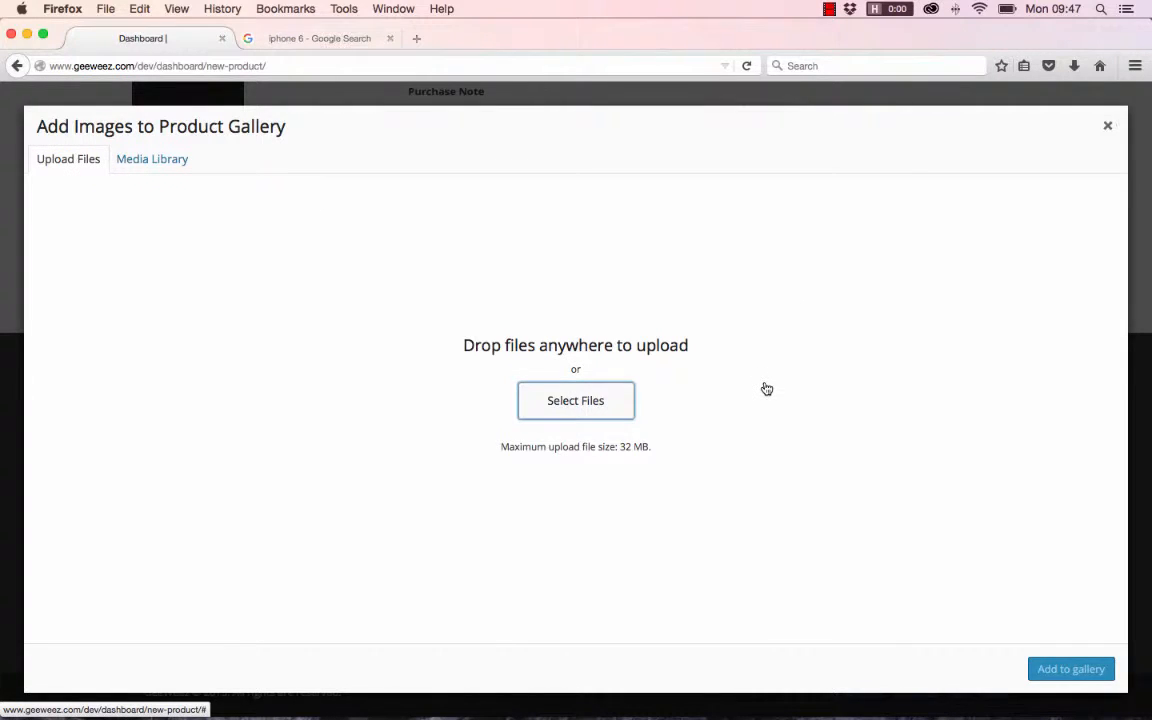
scroll(645, 362, "down", 1)
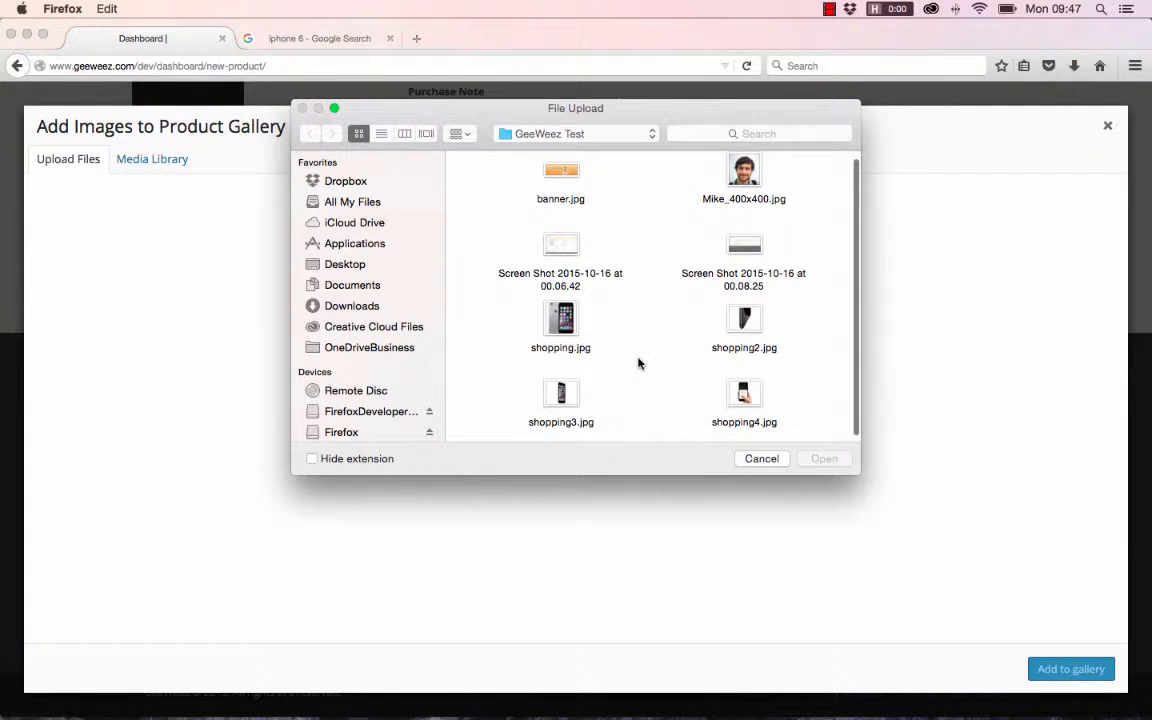
scroll(665, 352, "down", 1)
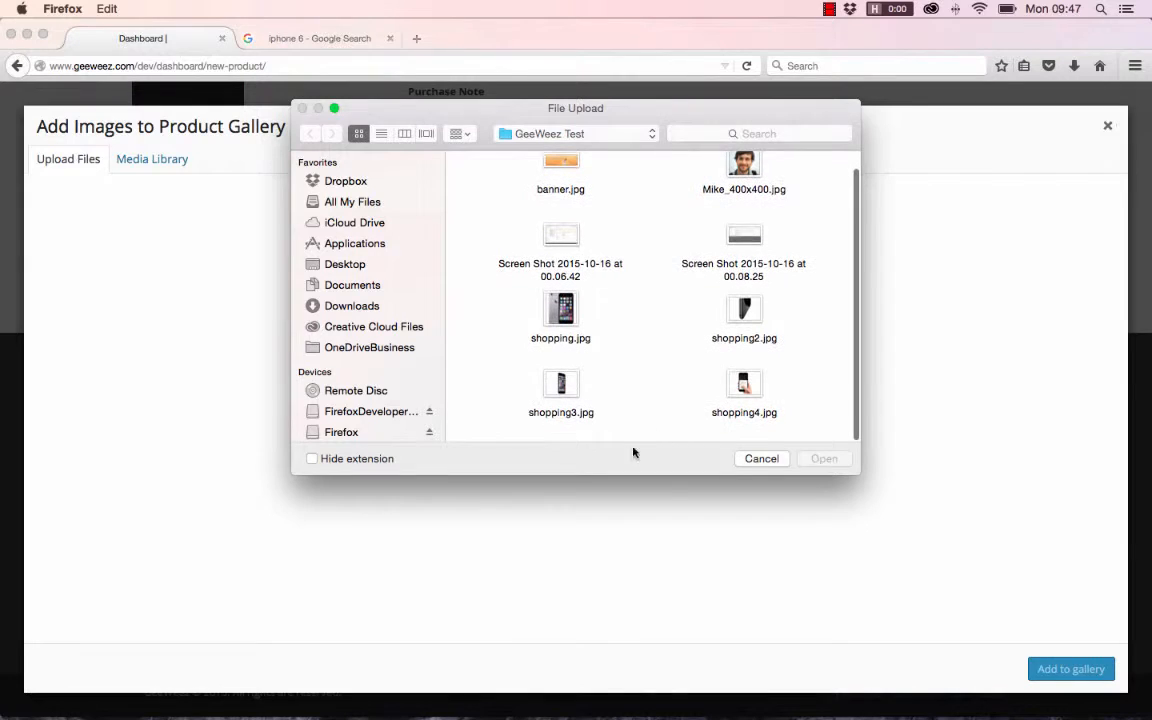
left_click(561, 385)
left_click(824, 458)
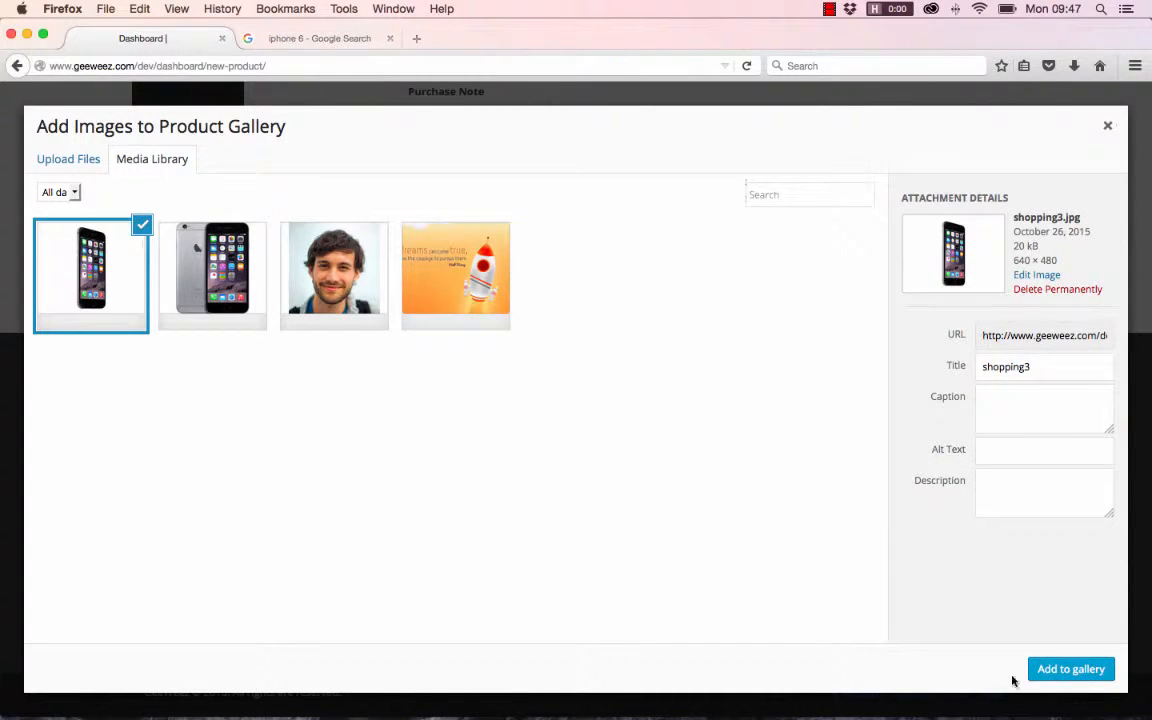
left_click(1058, 672)
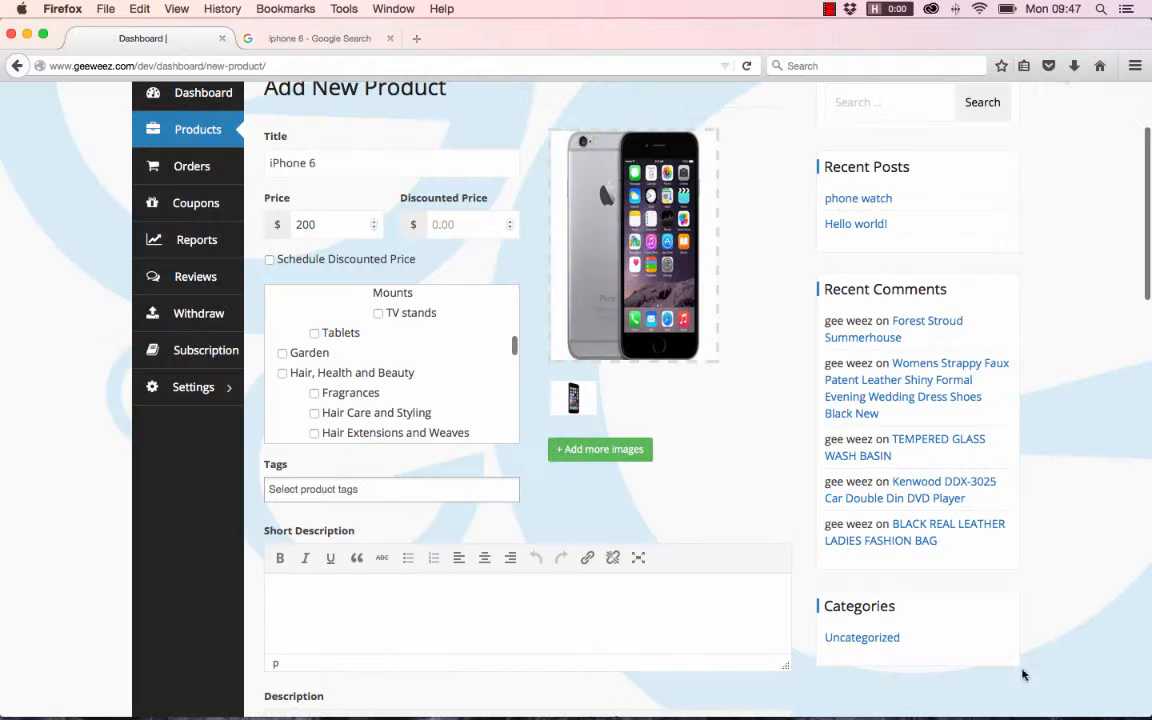
- Upload shopping4.jpg from the GeeWeez Test folder and add it to the product gallery
left_click(619, 459)
left_click(95, 161)
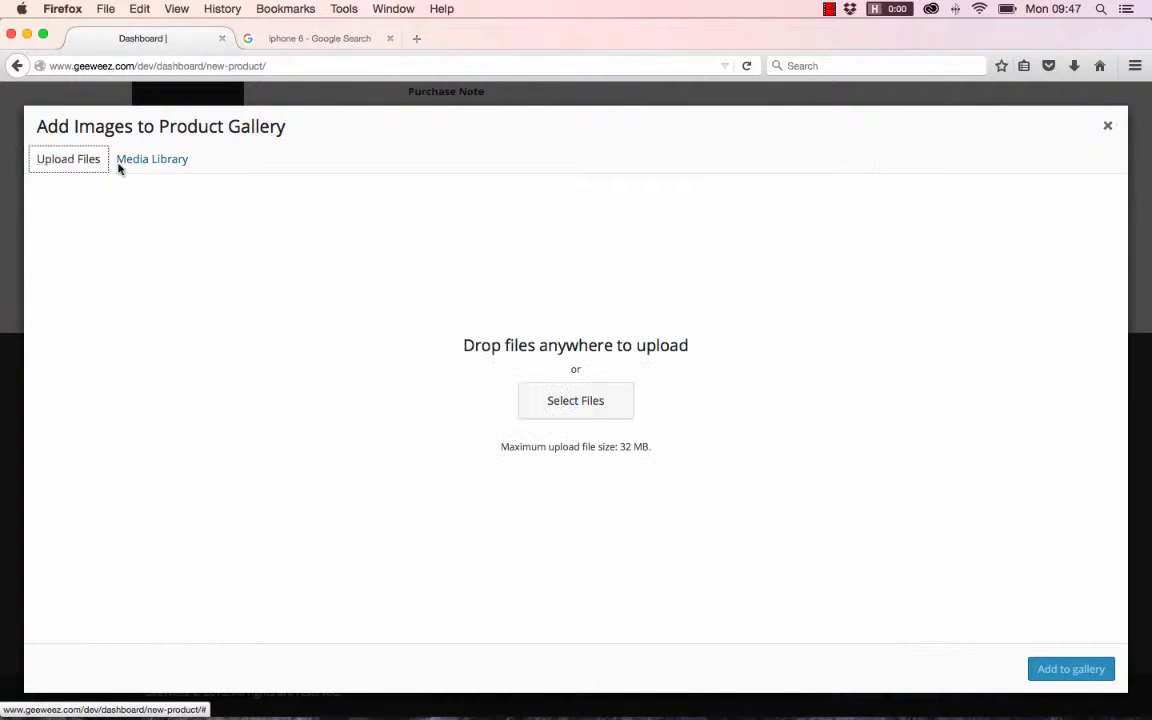
left_click(590, 405)
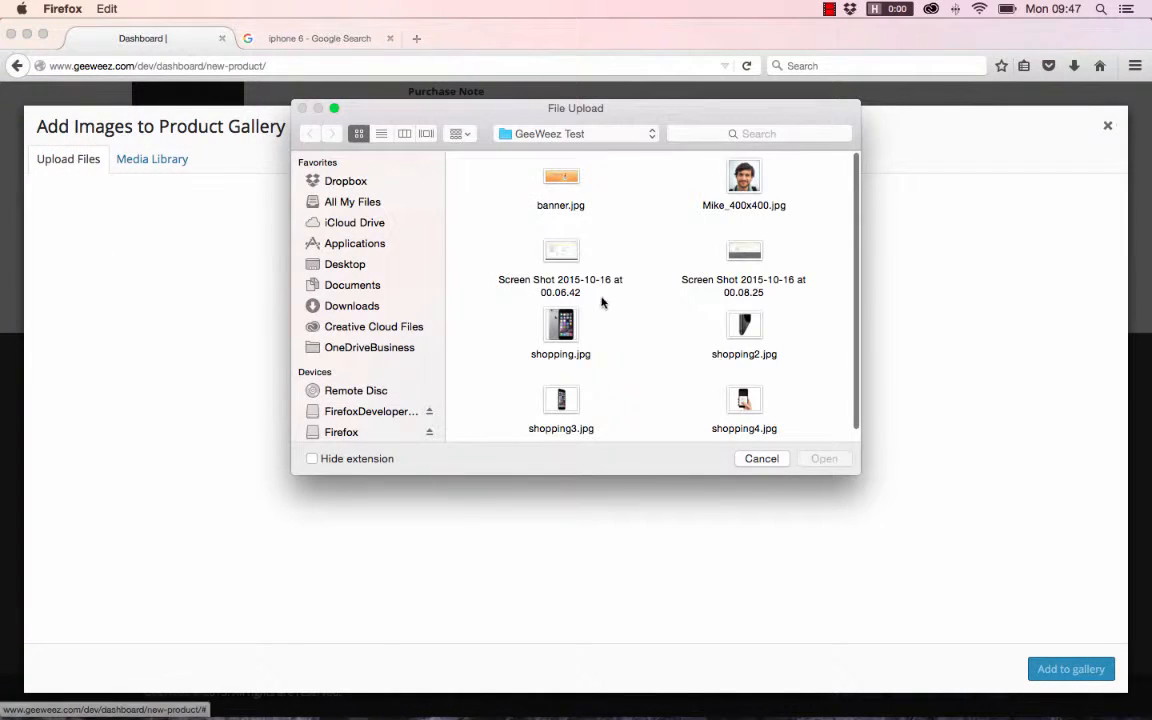
left_click(745, 335)
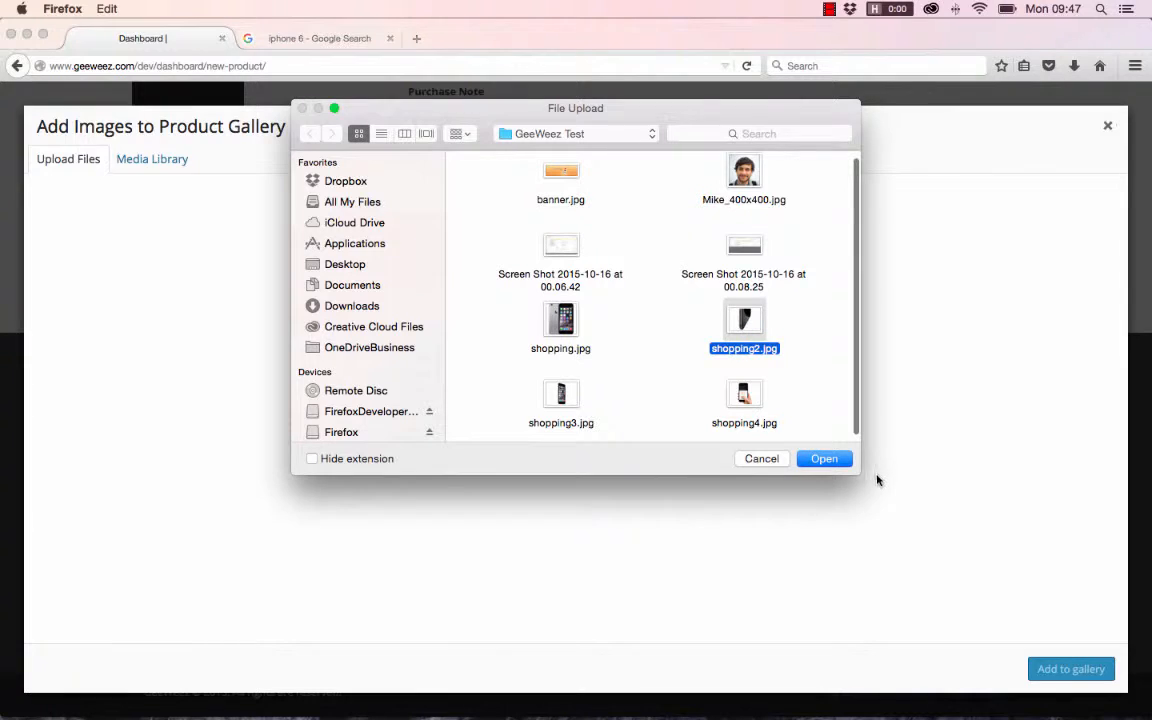
left_click(744, 395)
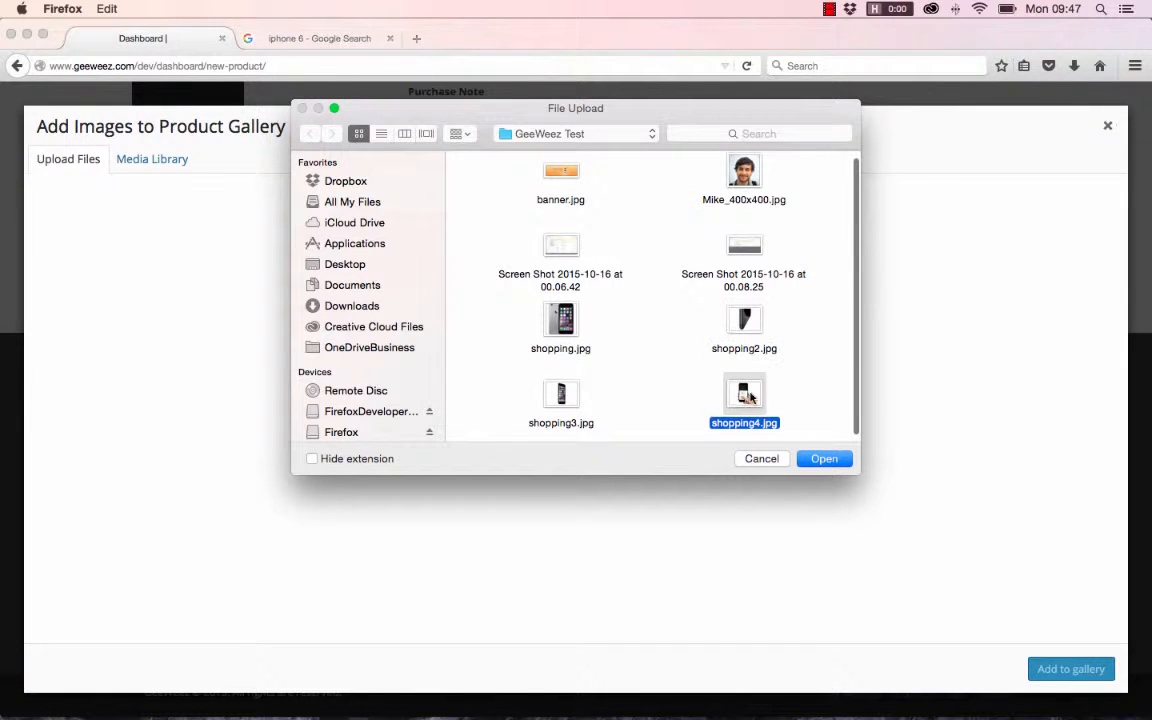
left_click(825, 459)
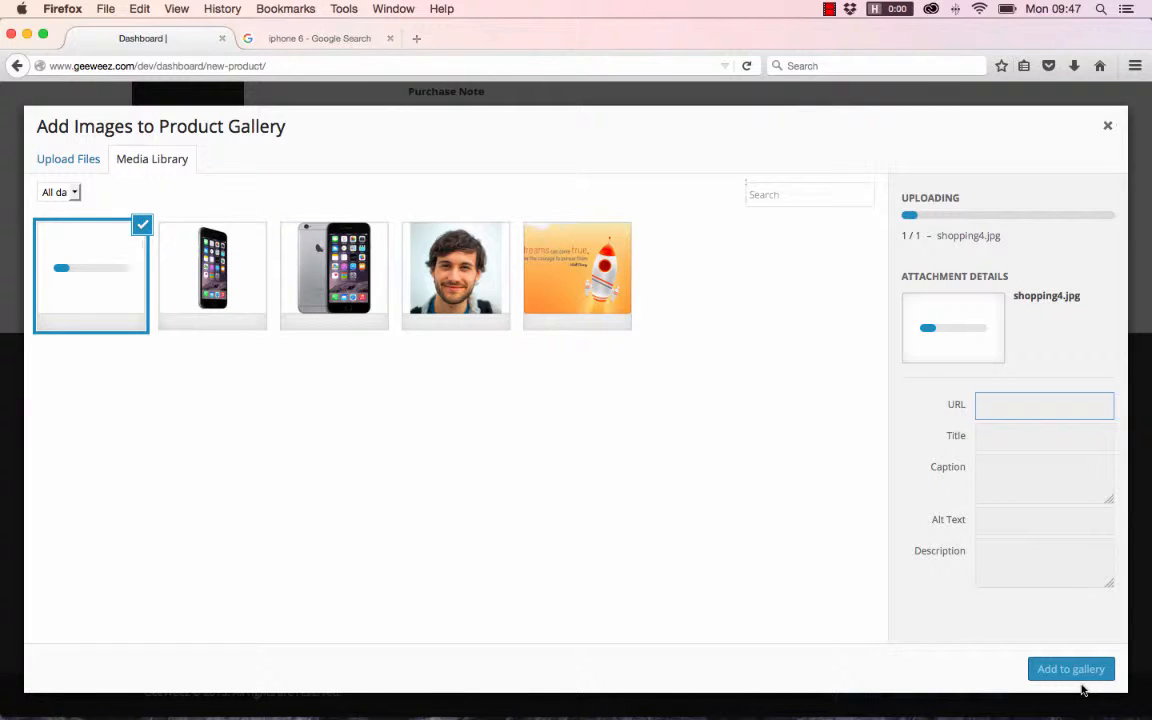
left_click(1078, 672)
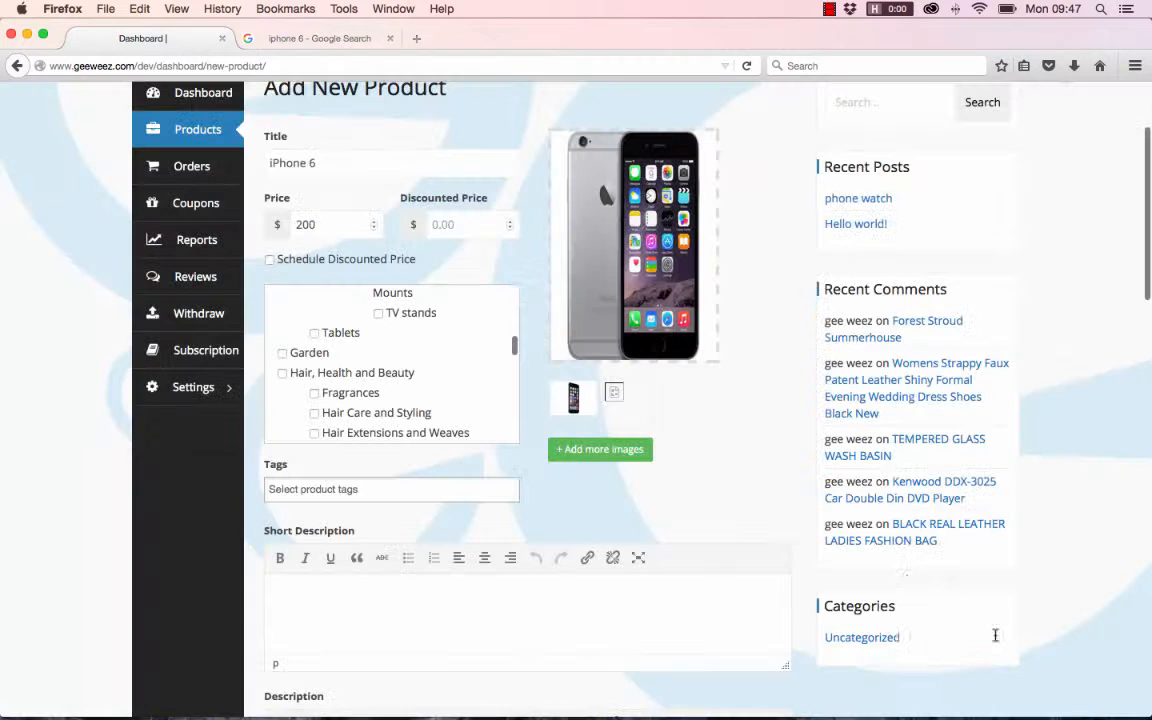
- Upload shopping2.jpg from the GeeWeez Test folder and add it to the product gallery
left_click(600, 449)
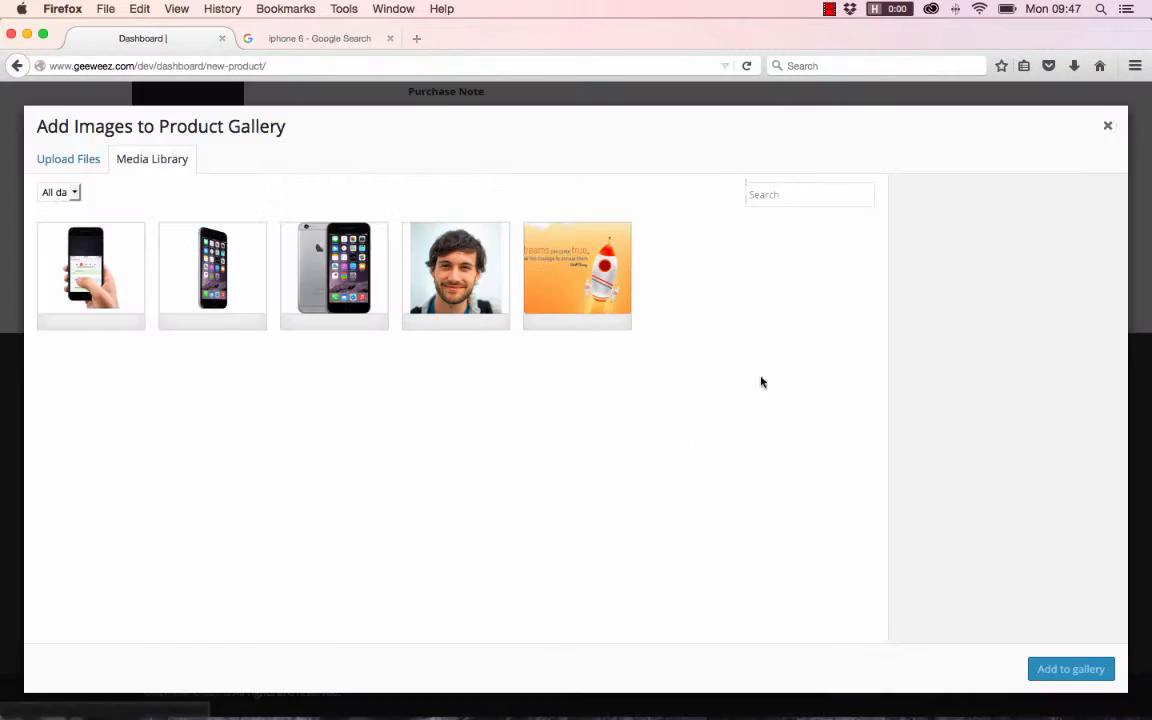
left_click(60, 160)
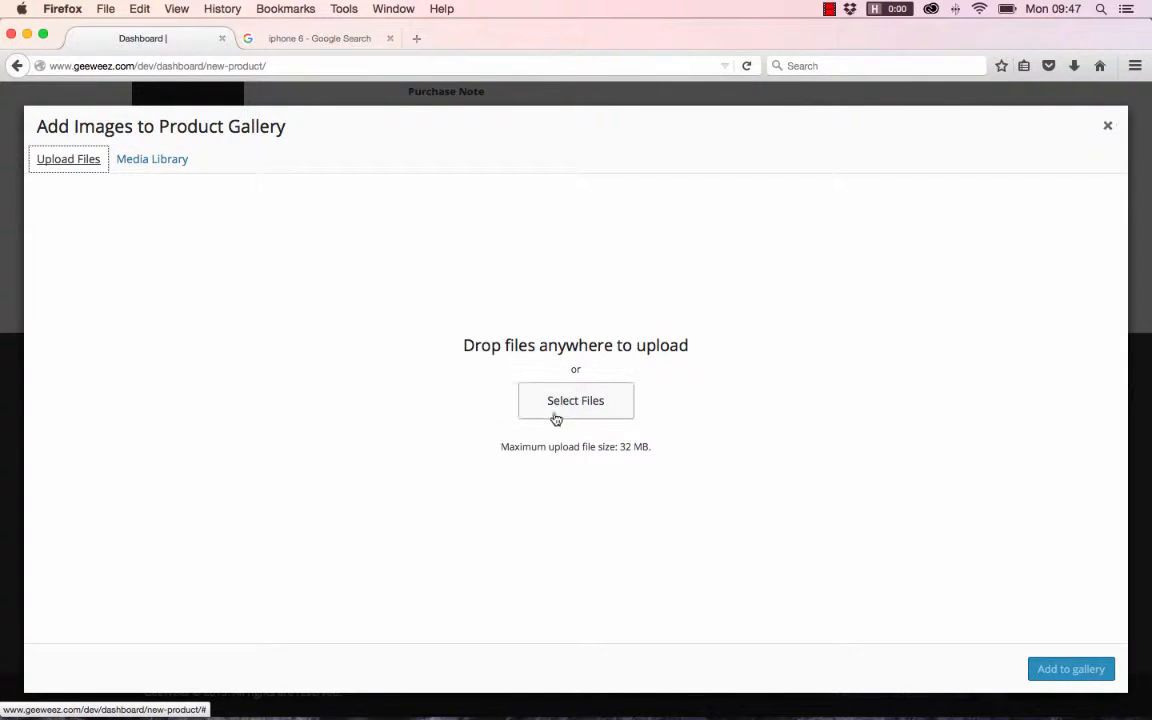
left_click(575, 401)
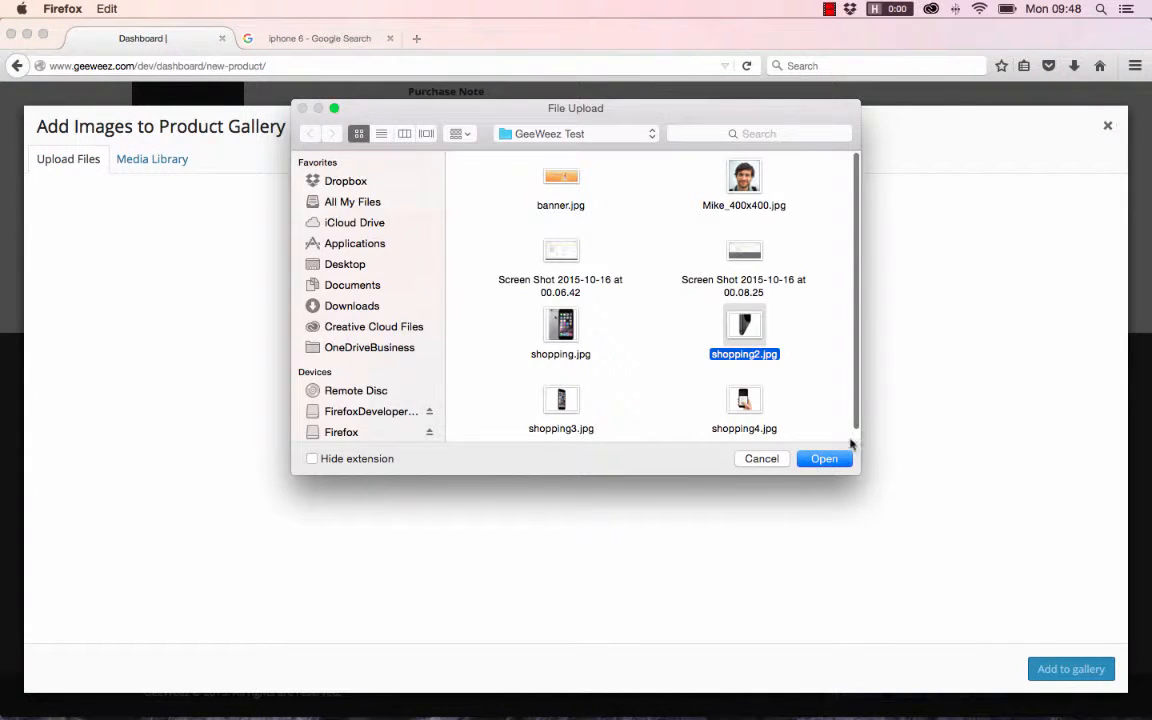
left_click(824, 460)
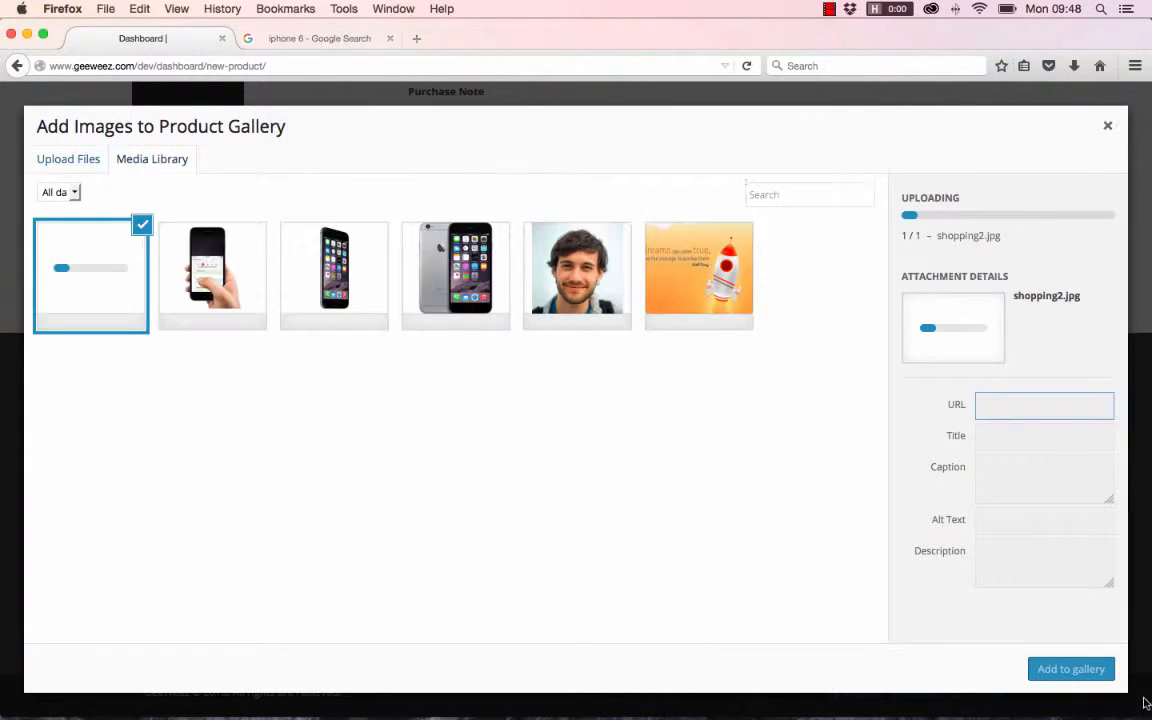
left_click(1070, 669)
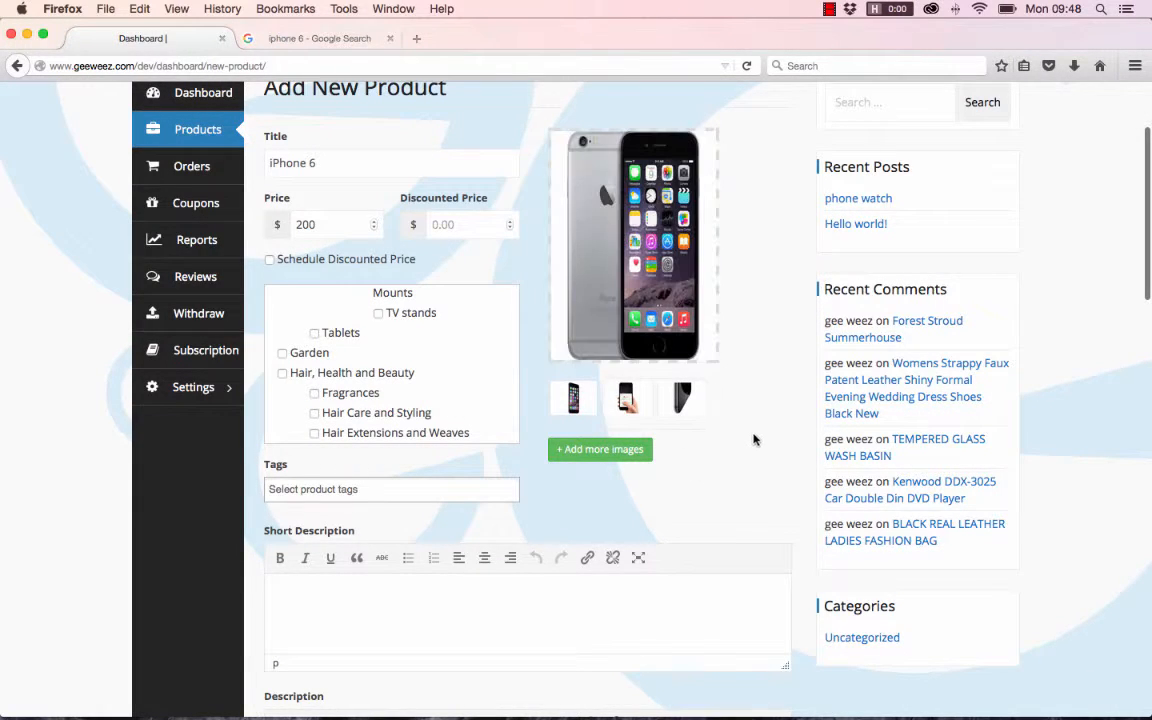
- Paste the copied iPhone 6 description text into both the Short Description and the Description of the product
scroll(755, 441, "down", 2)
scroll(757, 440, "down", 5)
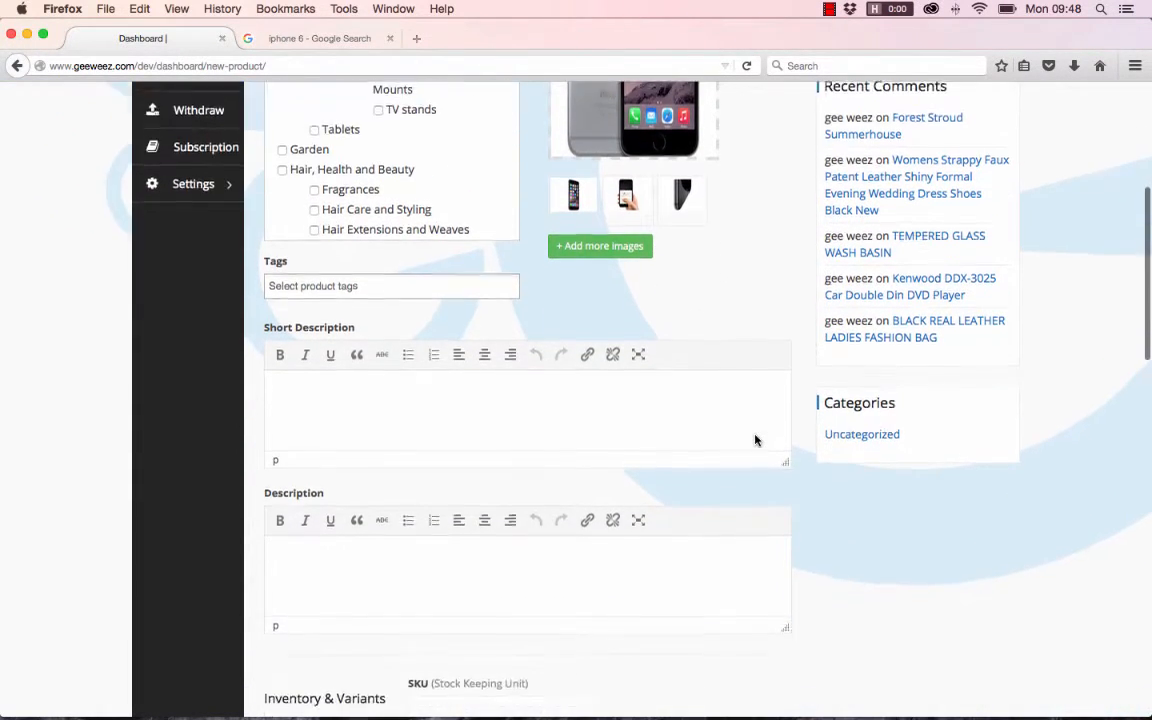
left_click(365, 388)
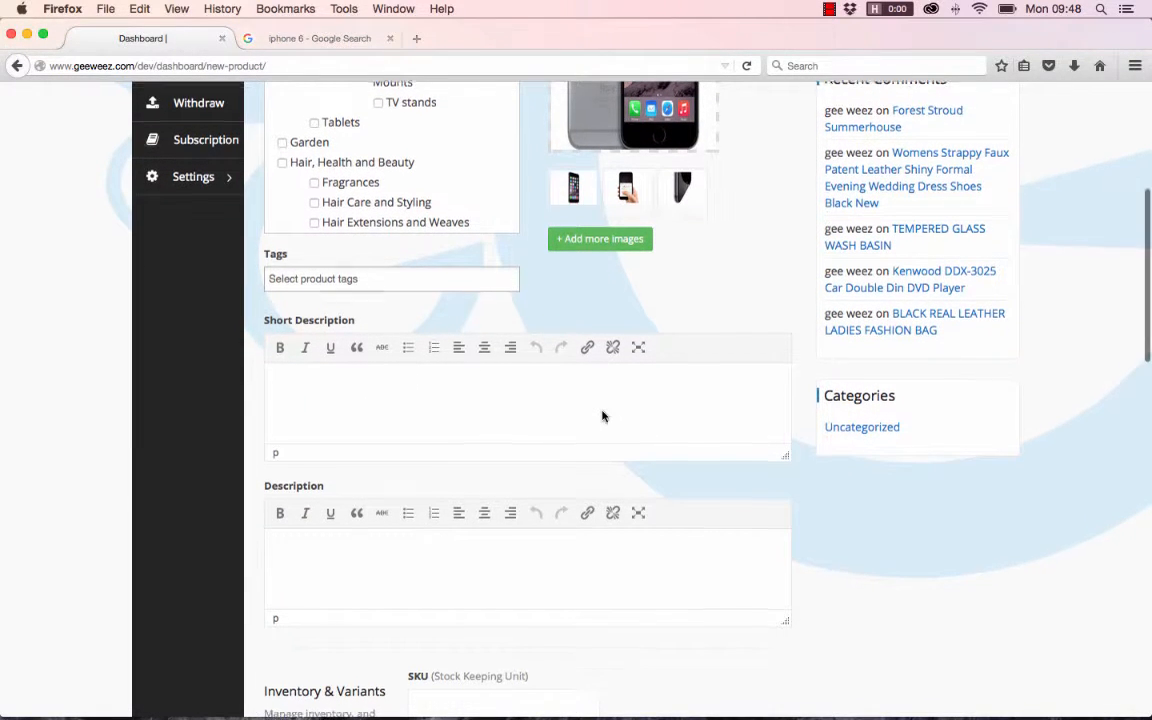
scroll(604, 414, "down", 1)
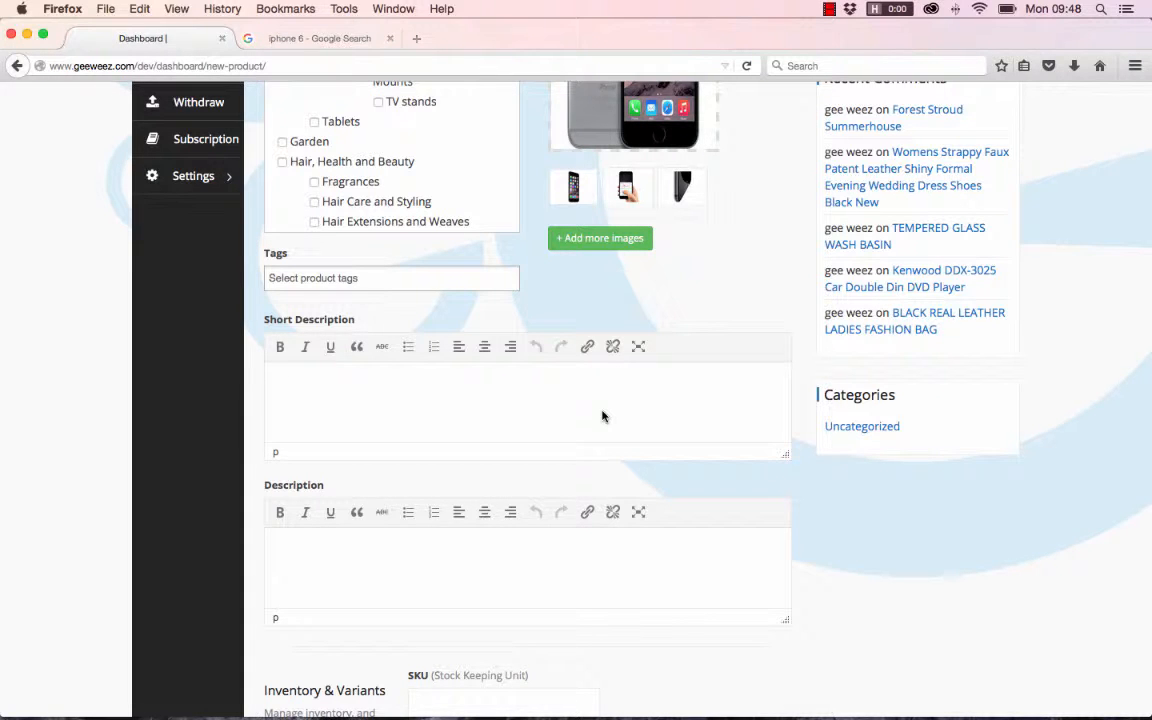
key("super+v")
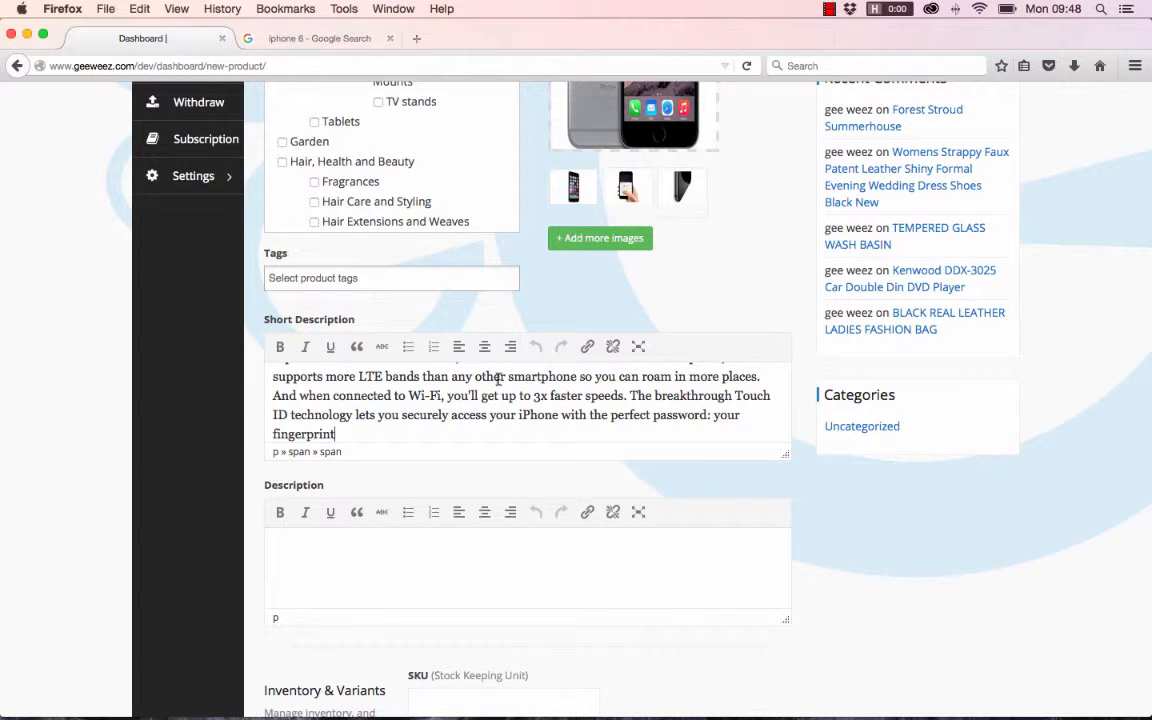
scroll(540, 380, "up", 5)
scroll(630, 386, "down", 5)
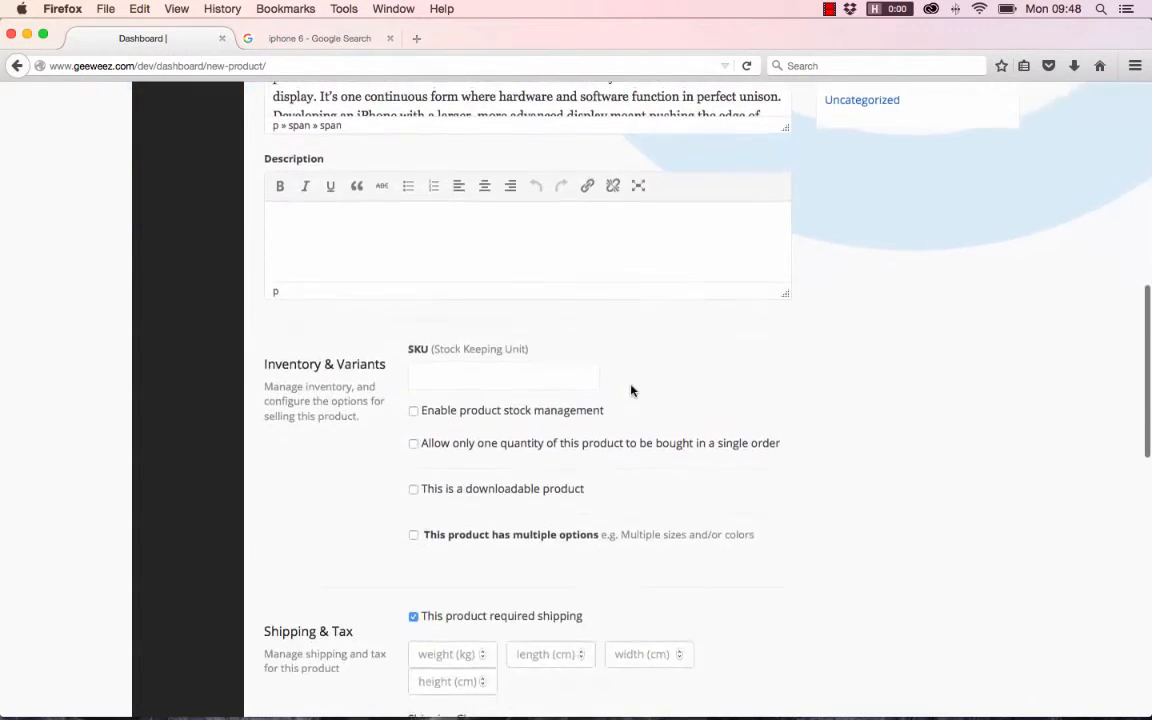
scroll(631, 390, "up", 3)
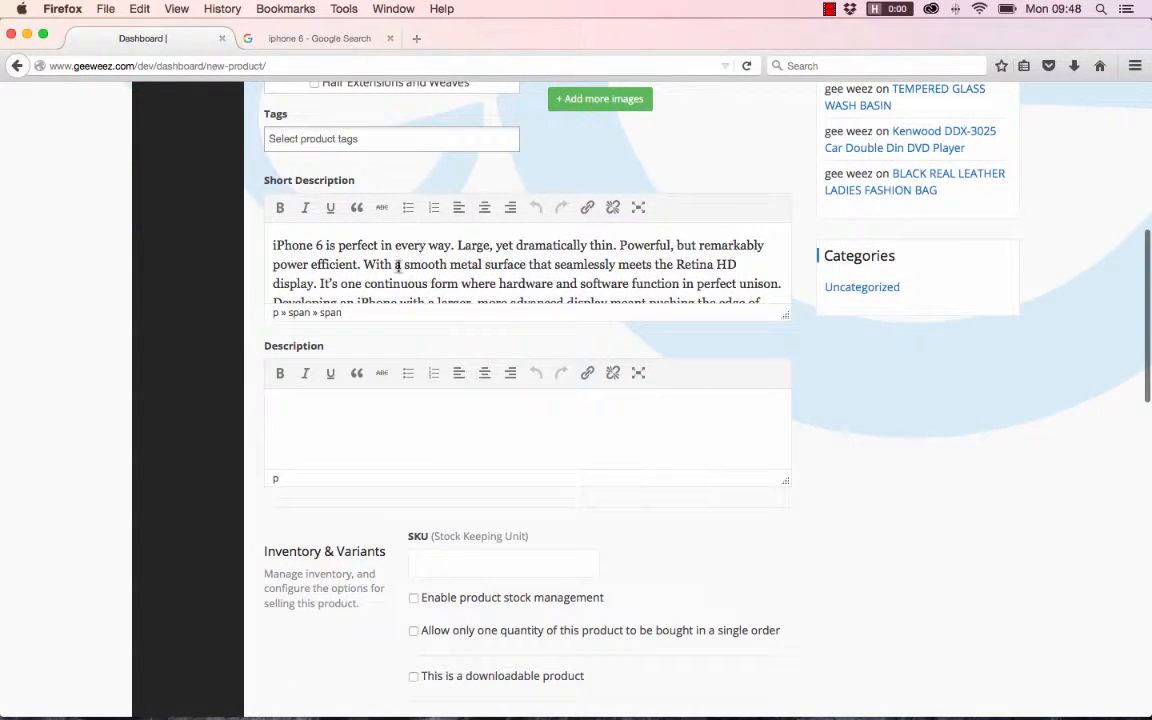
scroll(442, 270, "down", 8)
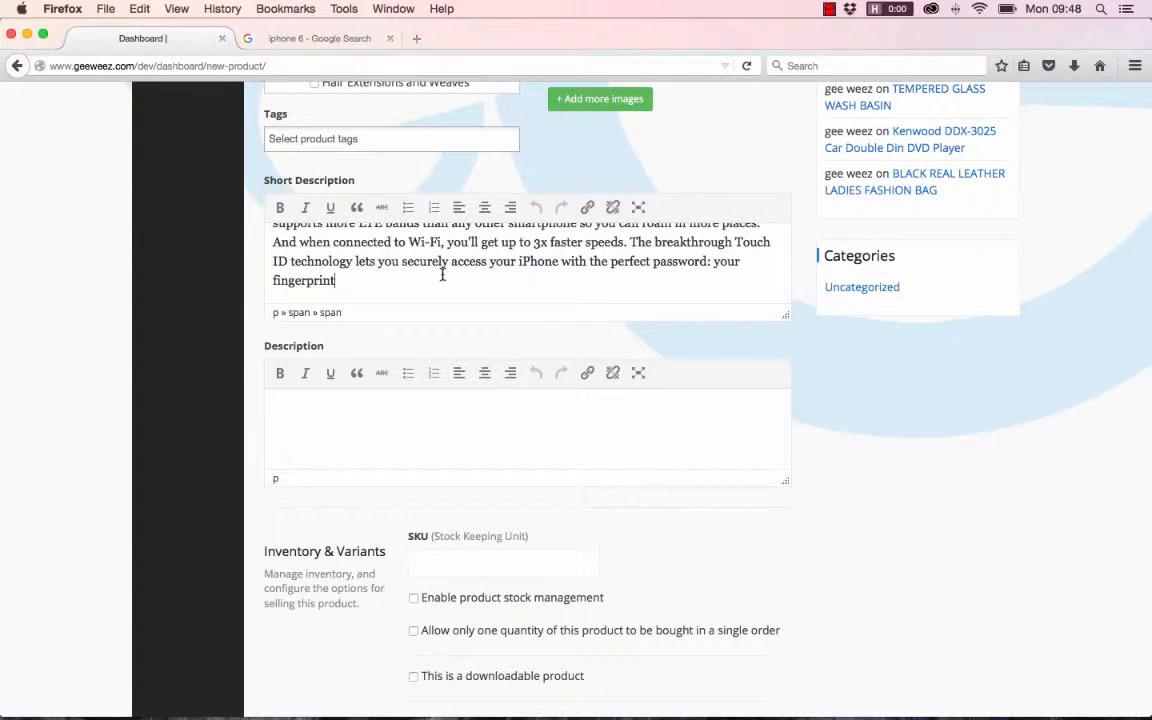
left_click(352, 410)
key("super+v")
- Shorten the Short Description by deleting everything after "seamlessly meets the Retina HD display."
scroll(378, 264, "up", 8)
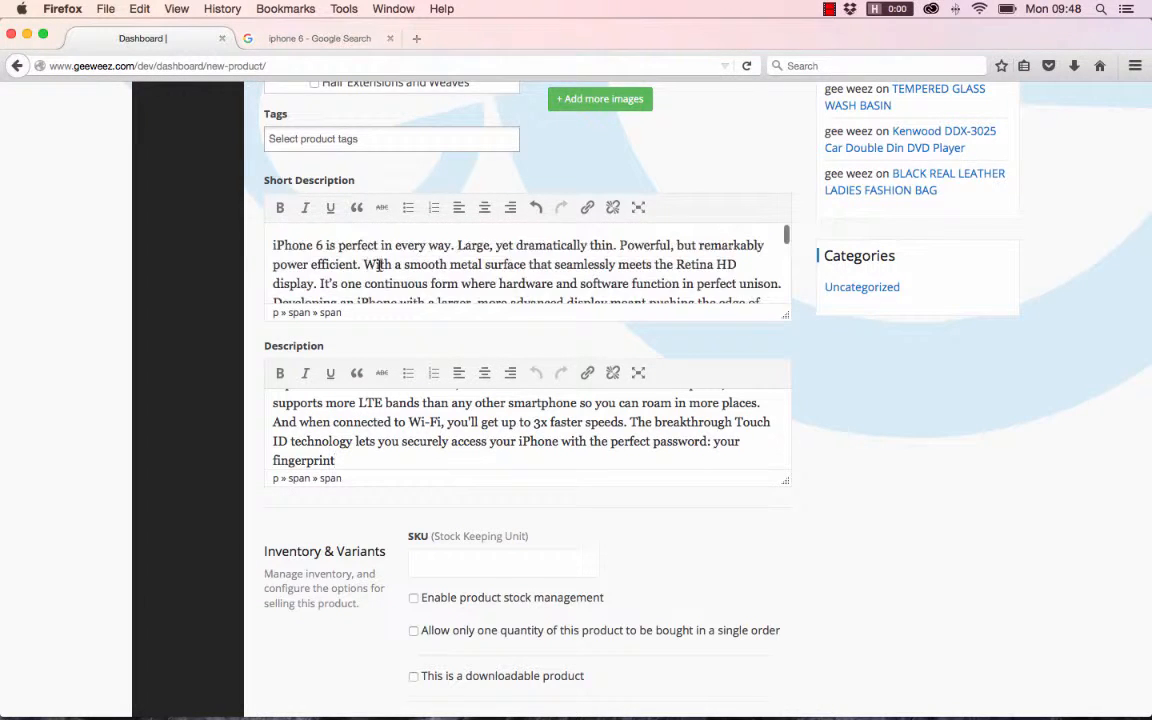
scroll(378, 264, "up", 2)
scroll(494, 333, "down", 1)
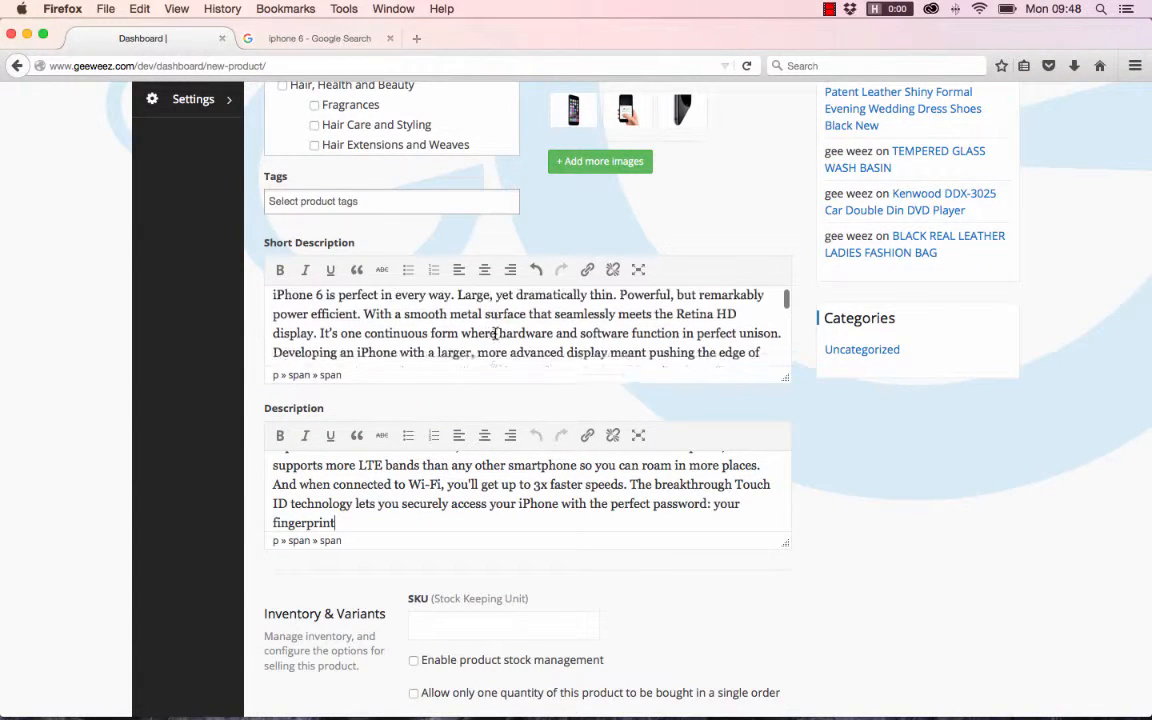
scroll(494, 333, "down", 2)
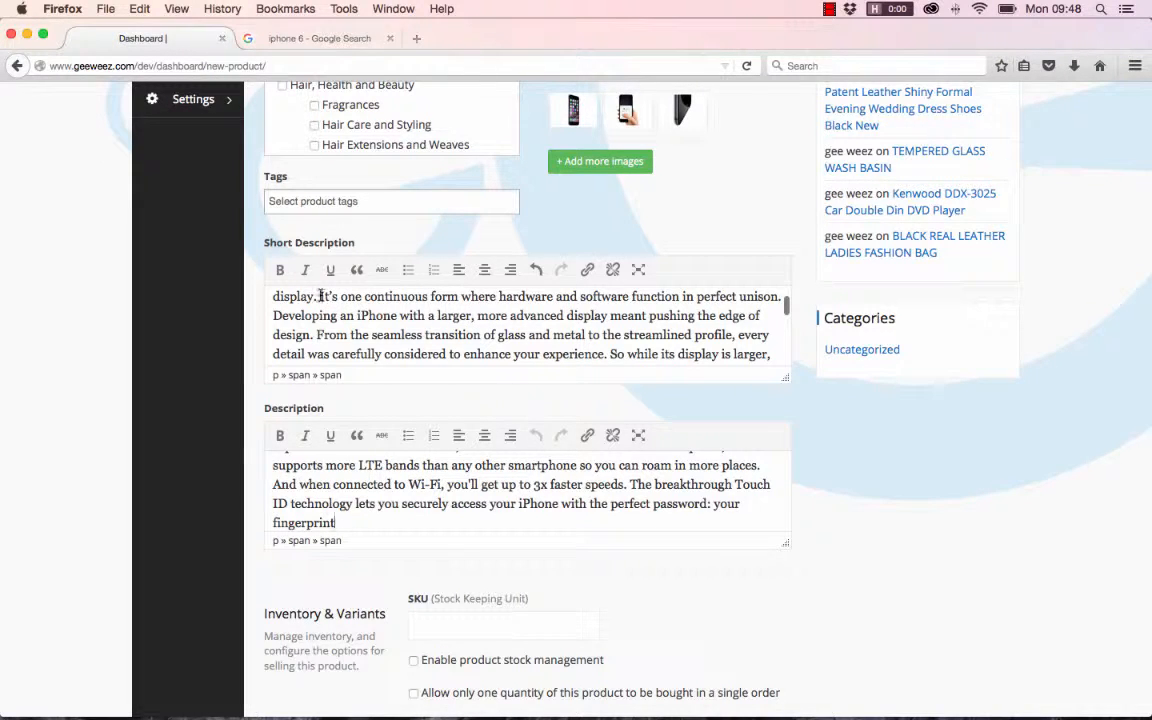
left_click_drag(320, 296, 743, 447)
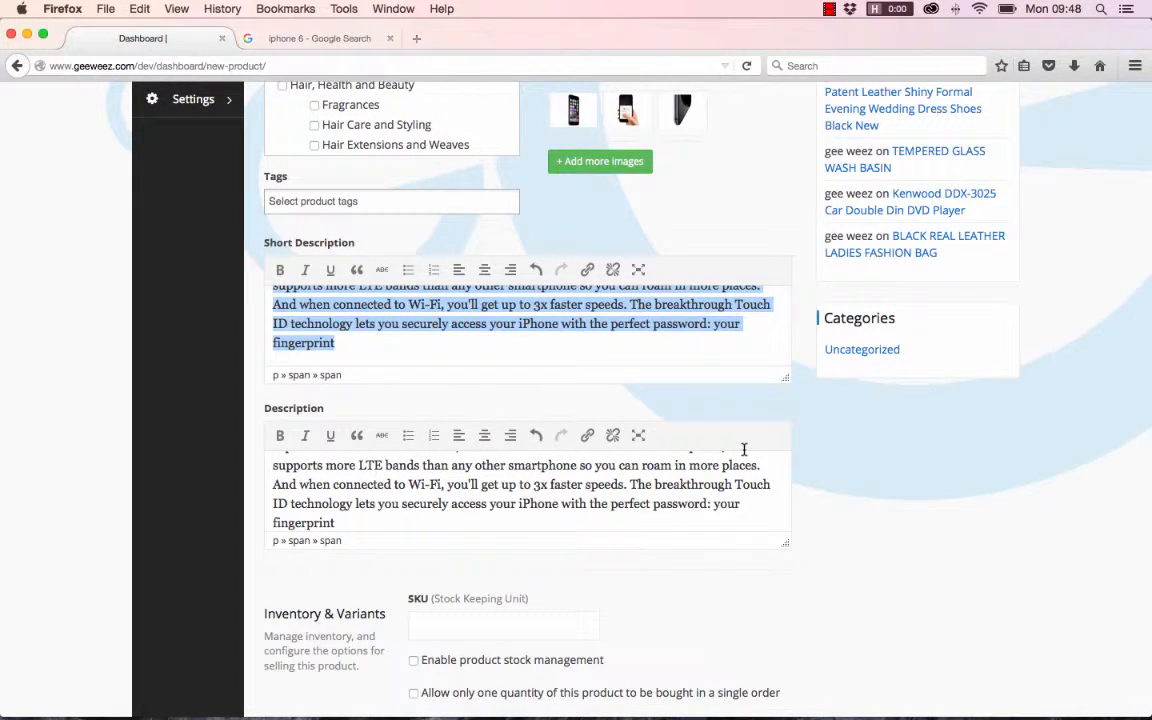
key("BackSpace")
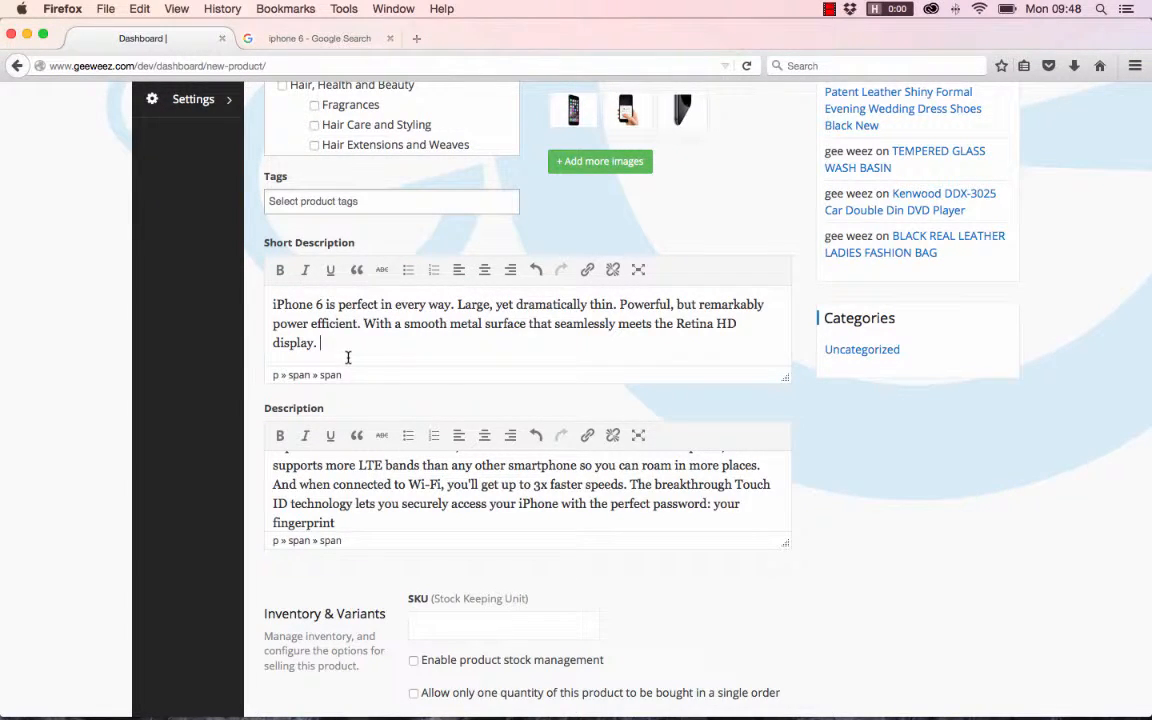
- Set the product's SKU to 100021 in the Inventory & Variants section
scroll(348, 357, "down", 1)
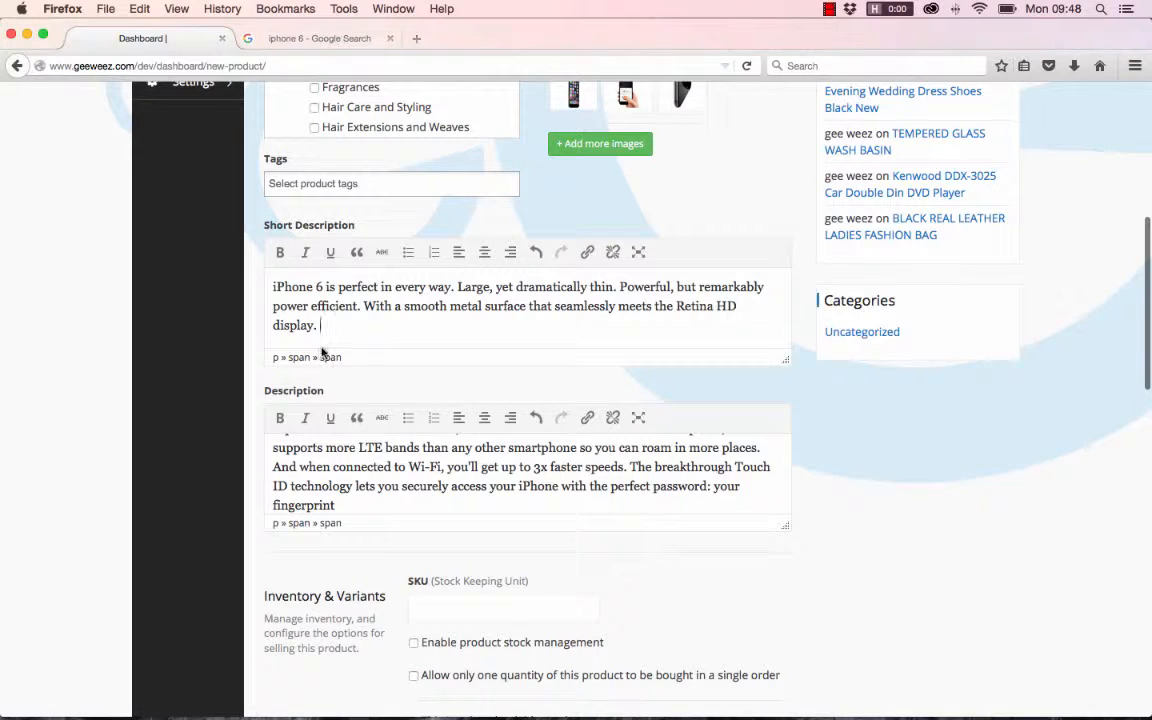
scroll(437, 493, "down", 1)
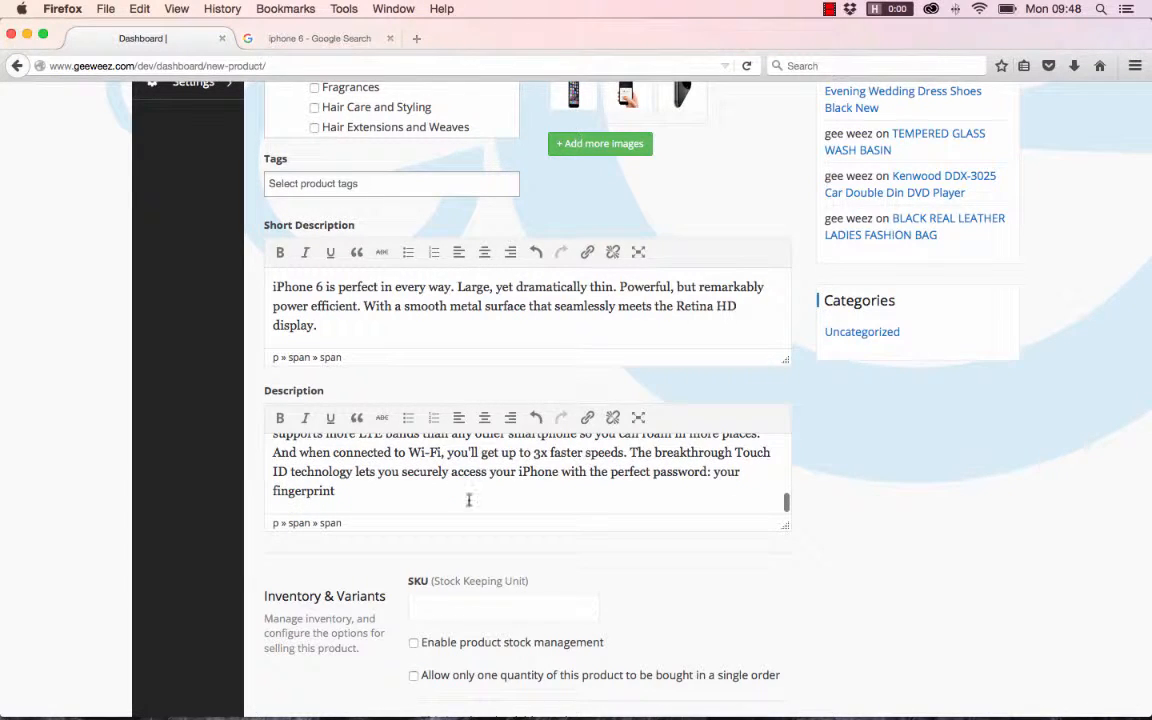
scroll(753, 509, "down", 8)
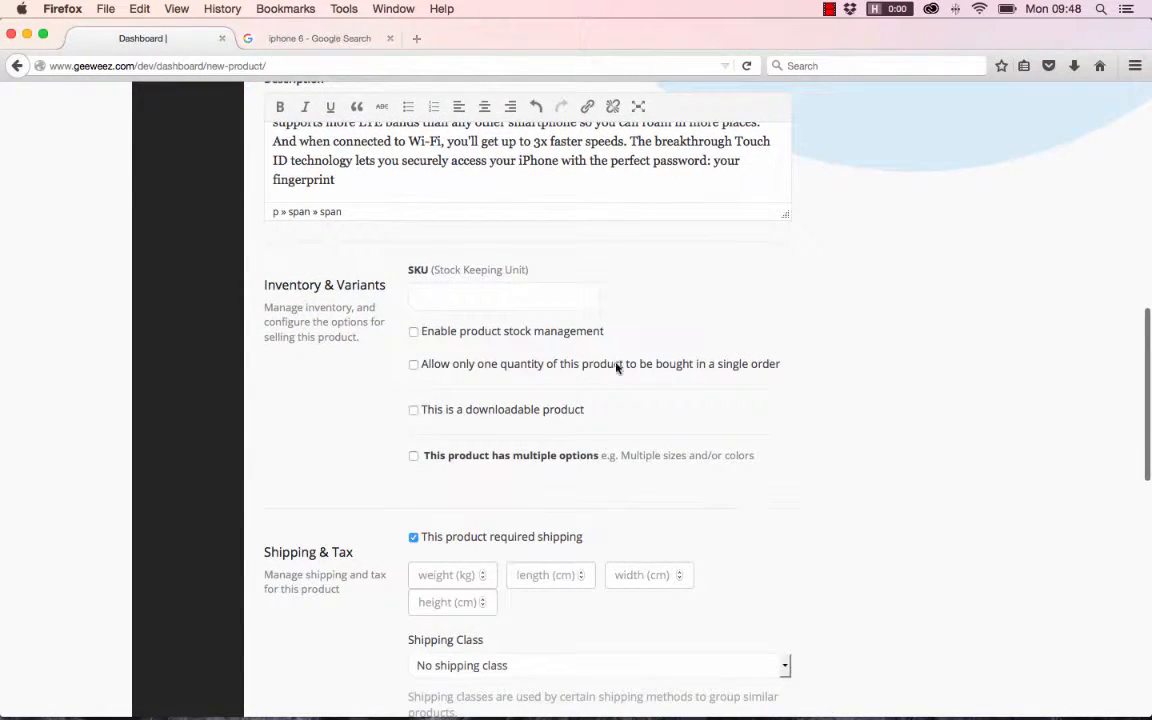
scroll(482, 314, "down", 1)
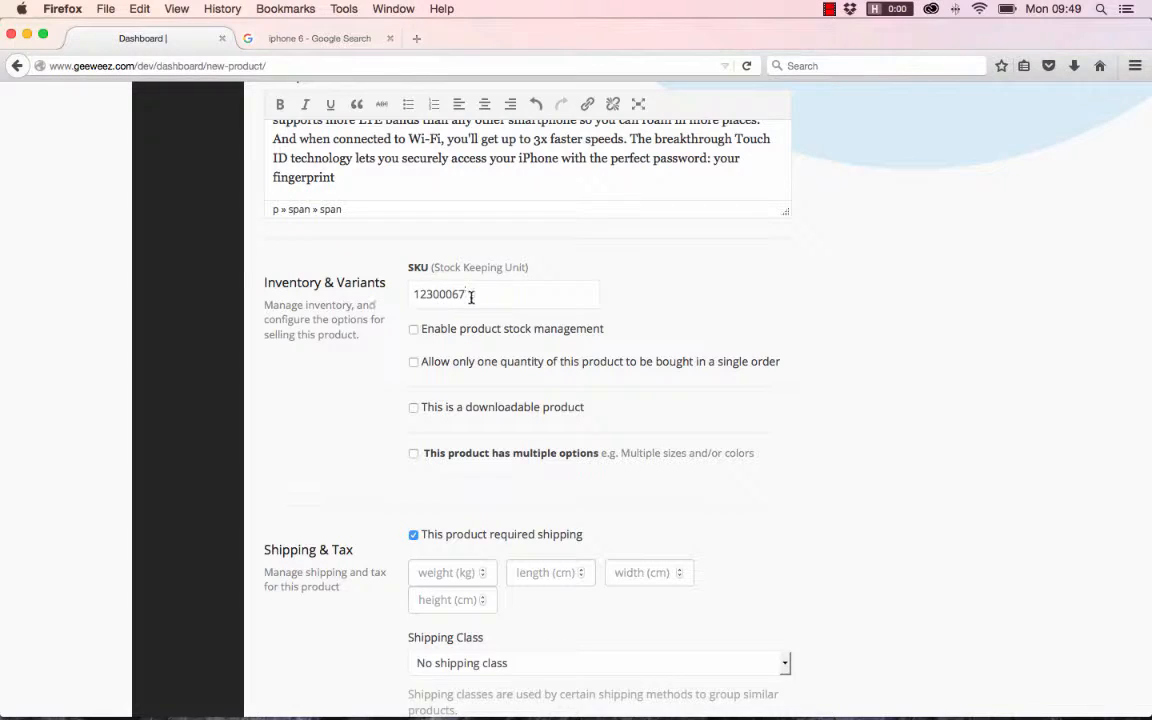
left_click_drag(471, 296, 273, 250)
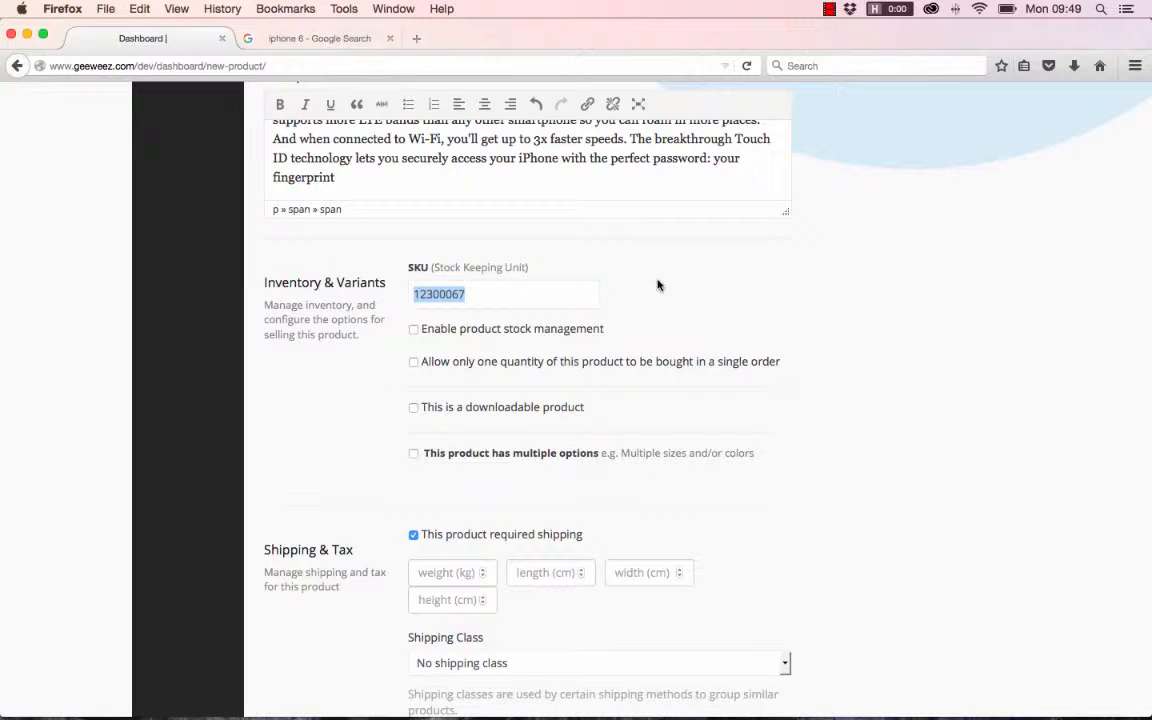
type("1")
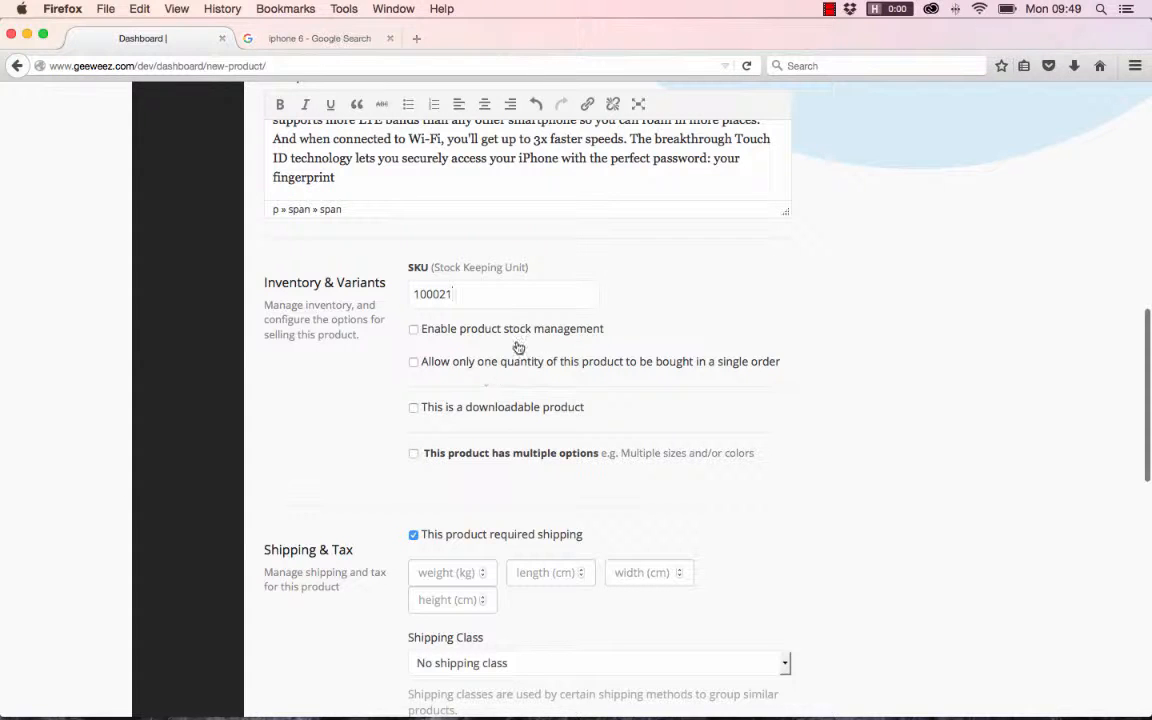
- Try out product stock management with its backorder choices and the one-quantity-per-order limit, and turn stock management off again
left_click(413, 330)
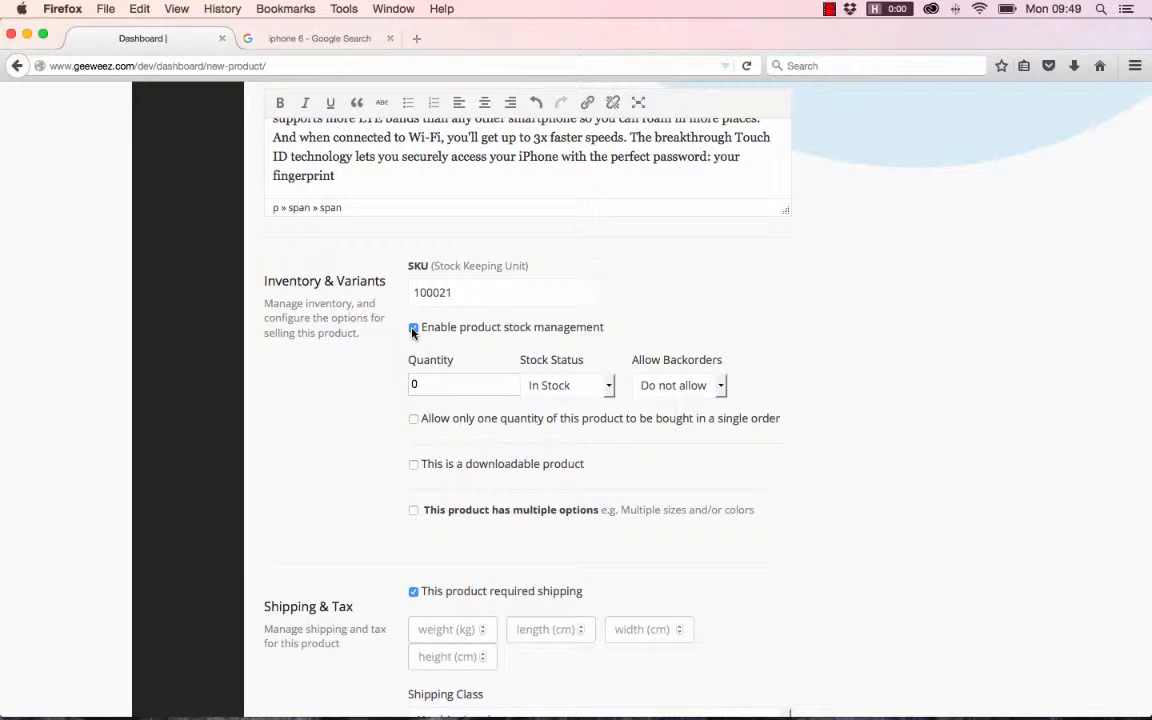
double_click(435, 380)
left_click(720, 386)
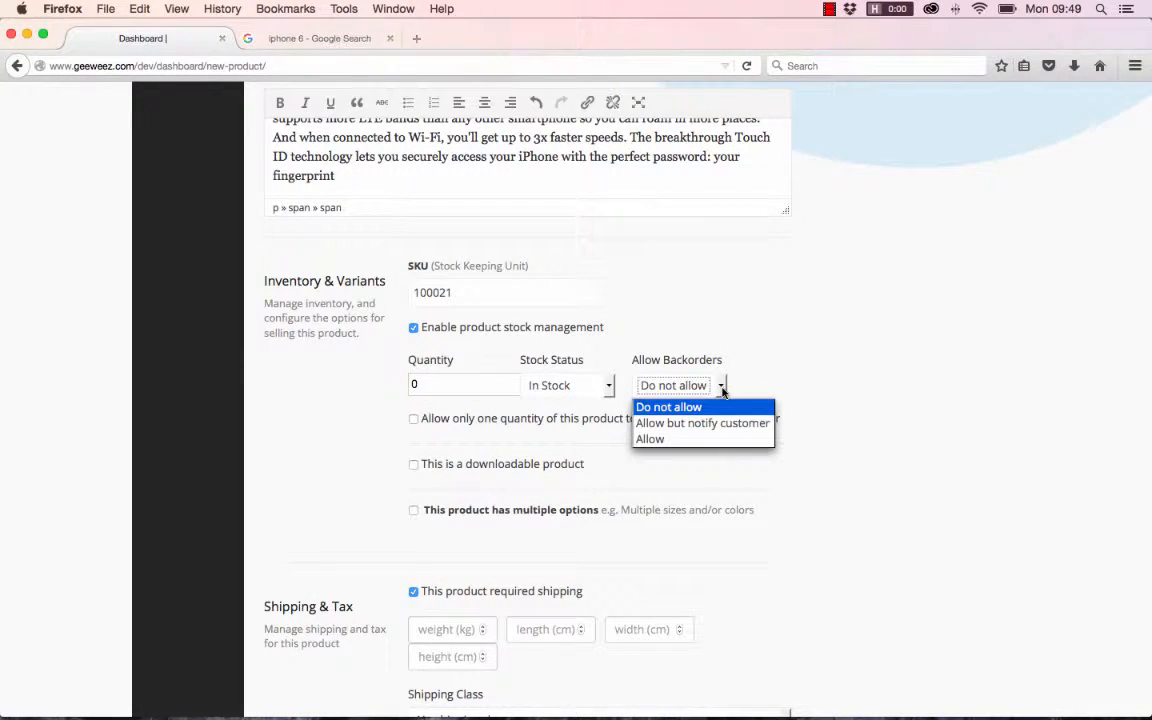
left_click(779, 359)
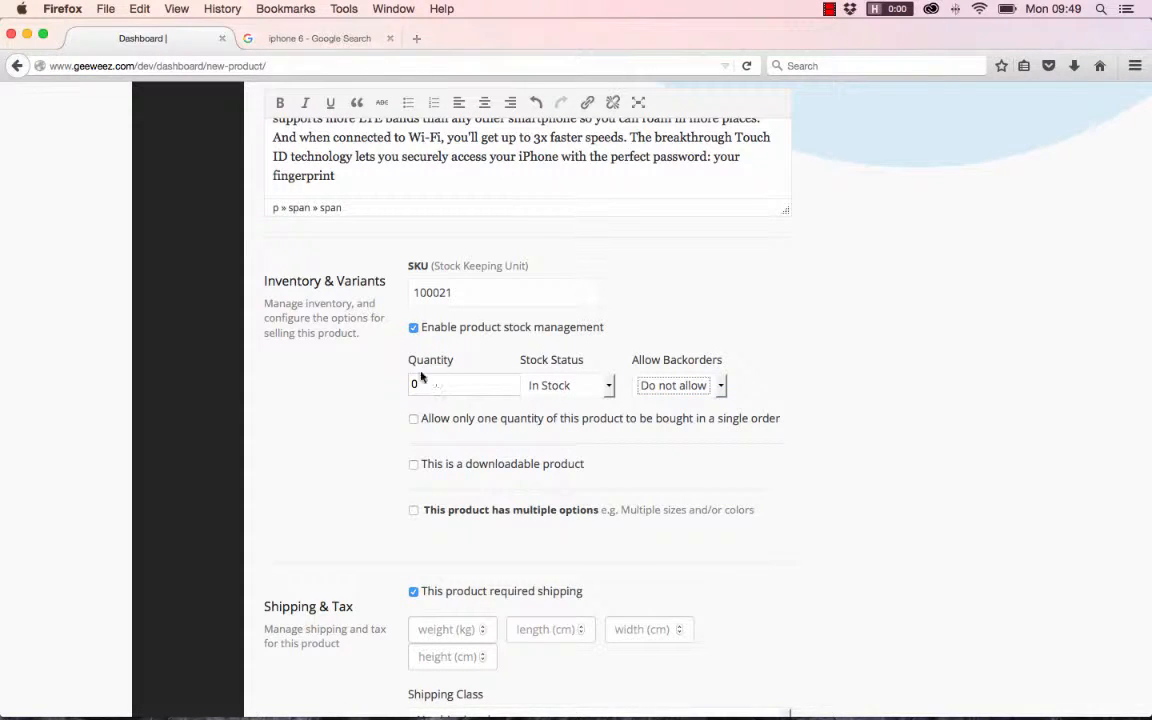
left_click(414, 329)
left_click(414, 329)
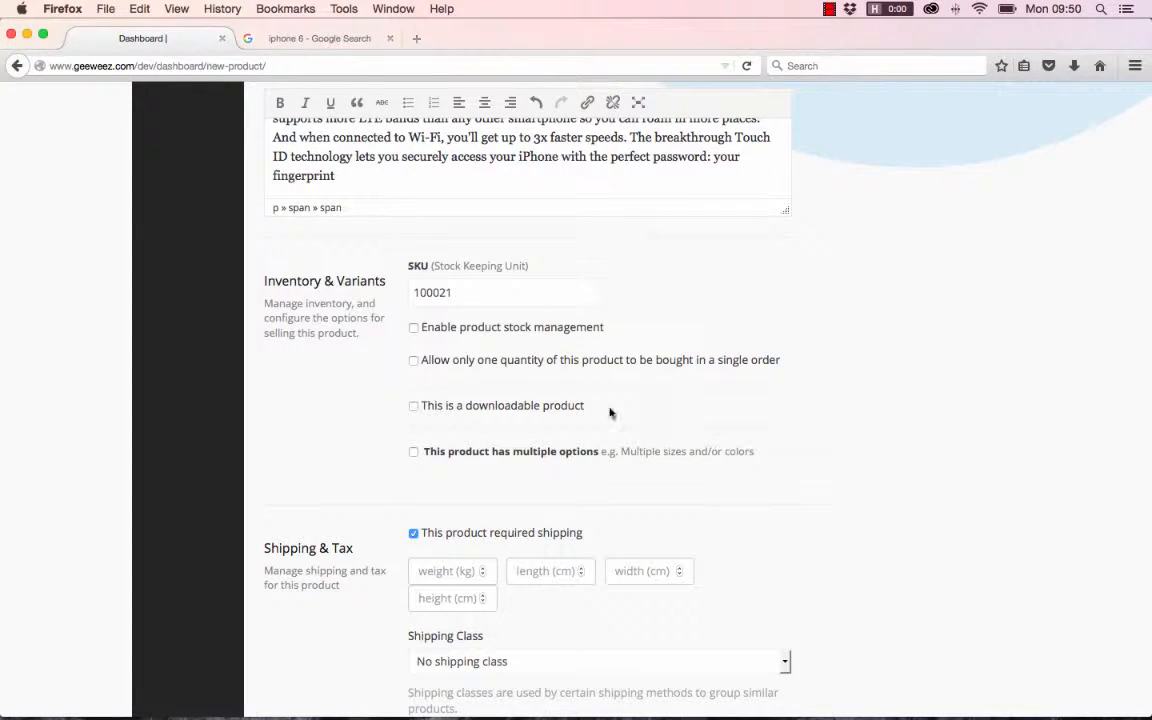
left_click(414, 362)
- Mark the item as a downloadable product in the Inventory & Variants section
scroll(873, 420, "down", 1)
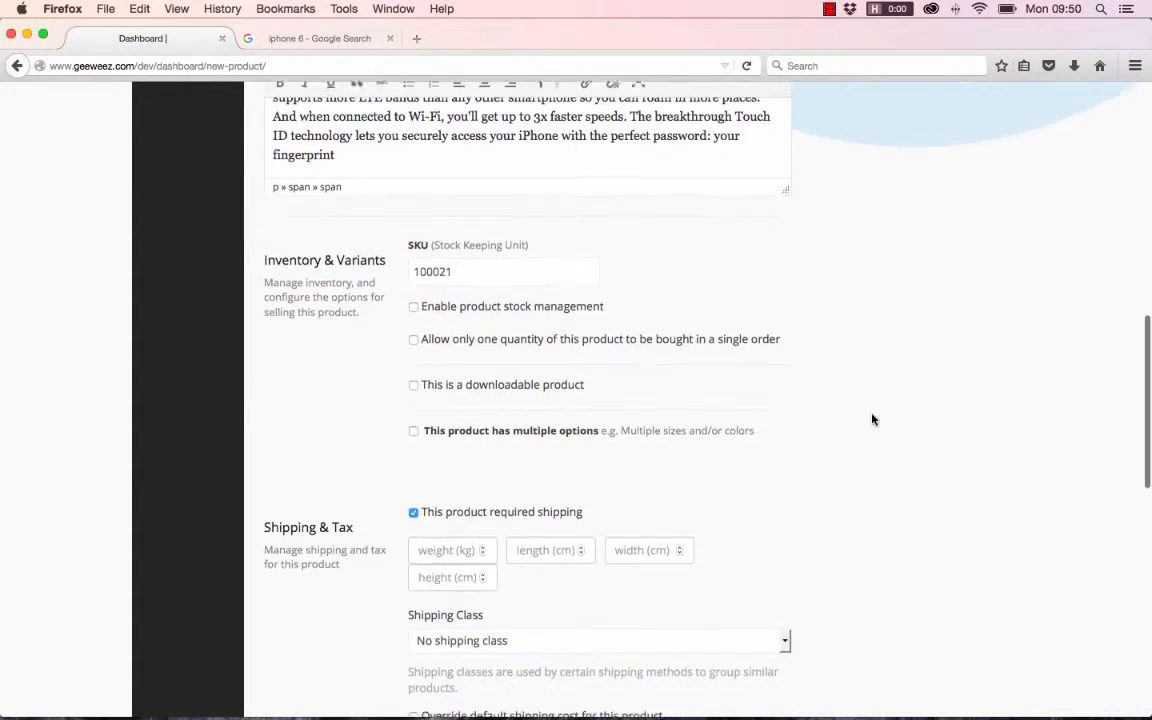
left_click(414, 384)
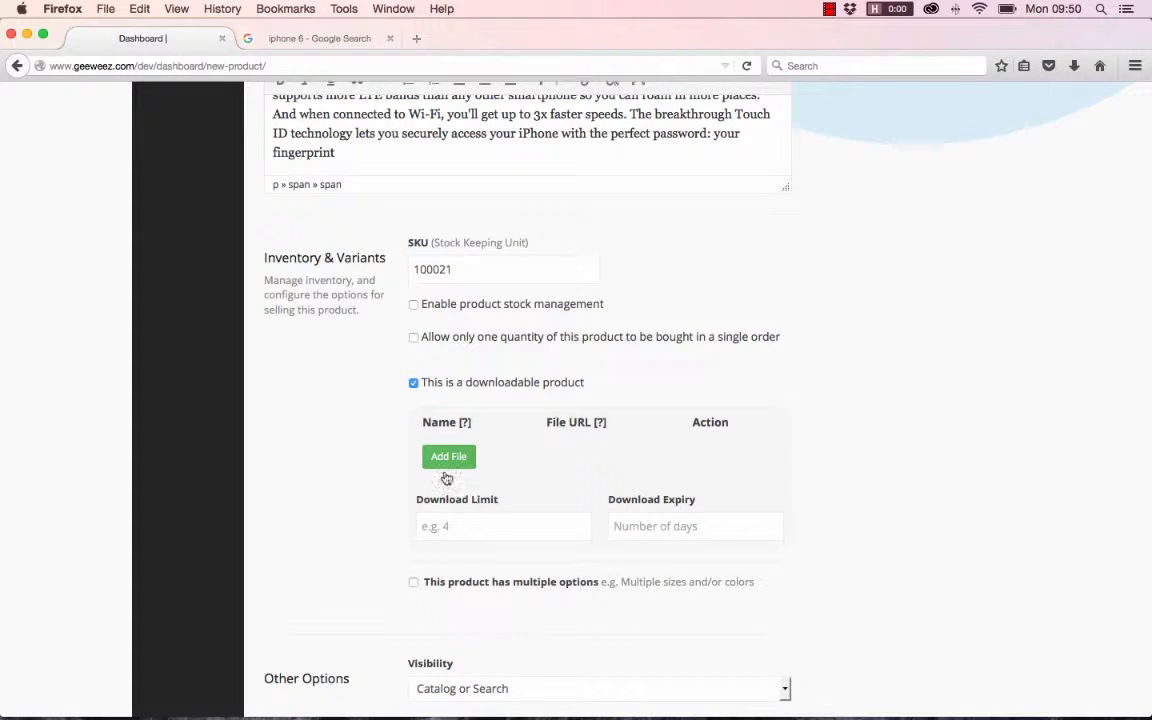
- Unmark the item as a downloadable product, and try out the multiple options setting before turning it off again
left_click(414, 384)
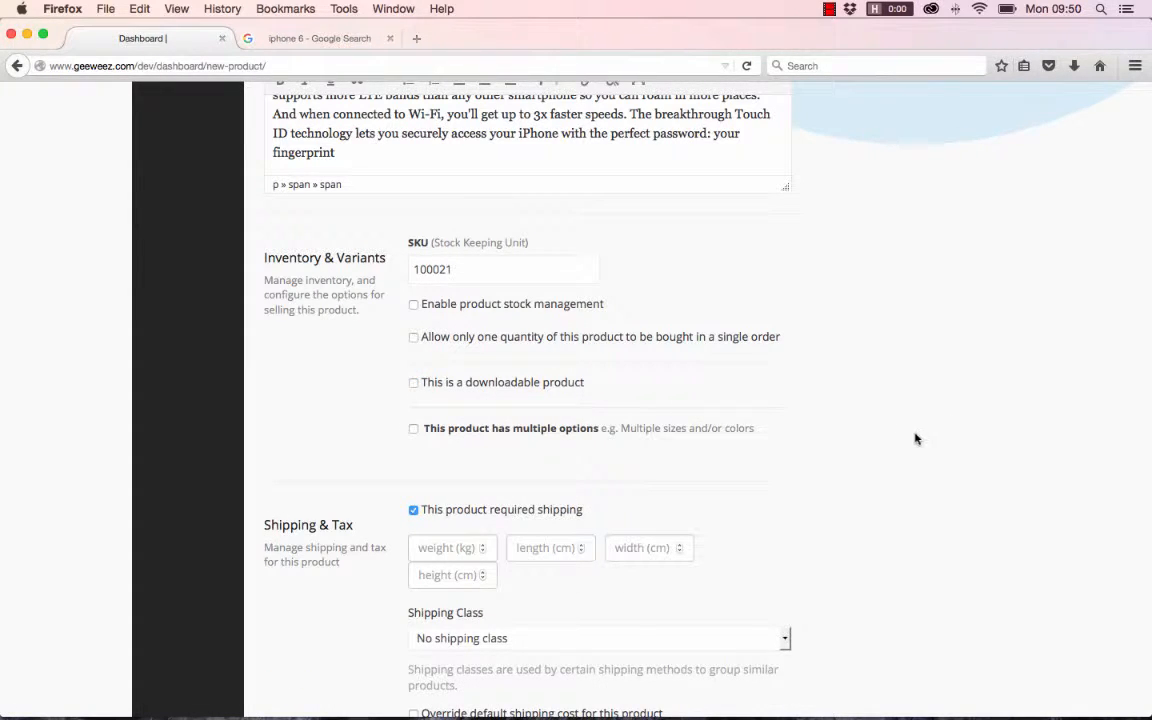
scroll(915, 438, "down", 2)
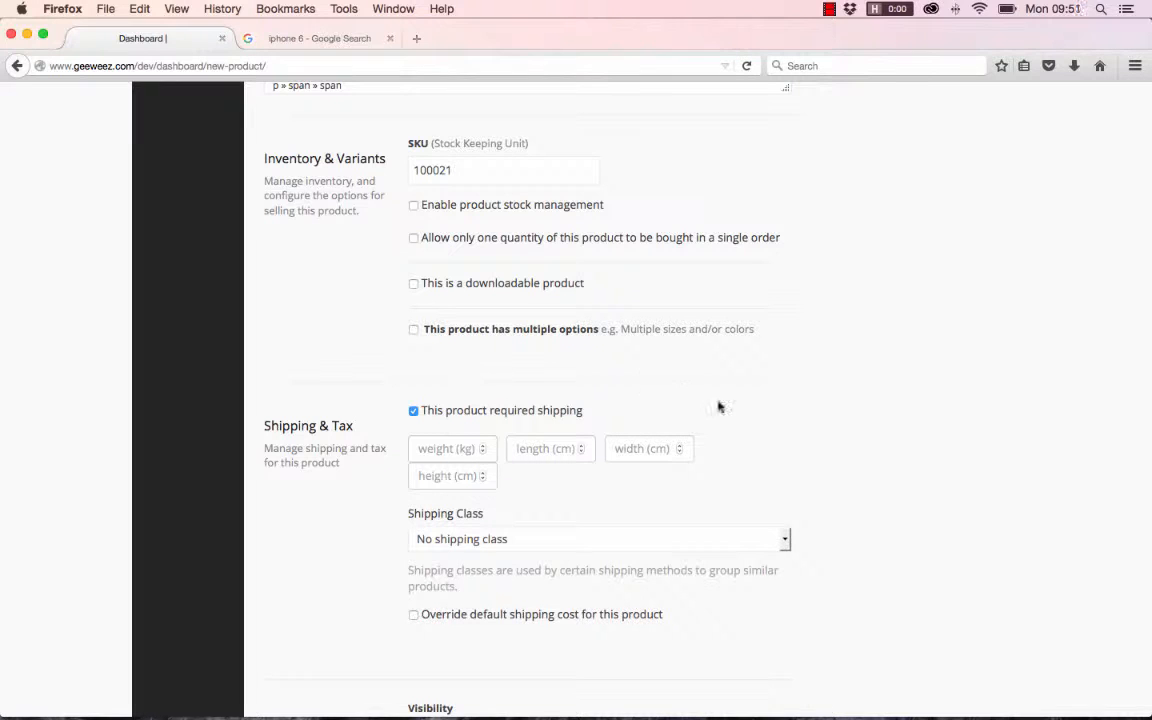
scroll(873, 419, "down", 1)
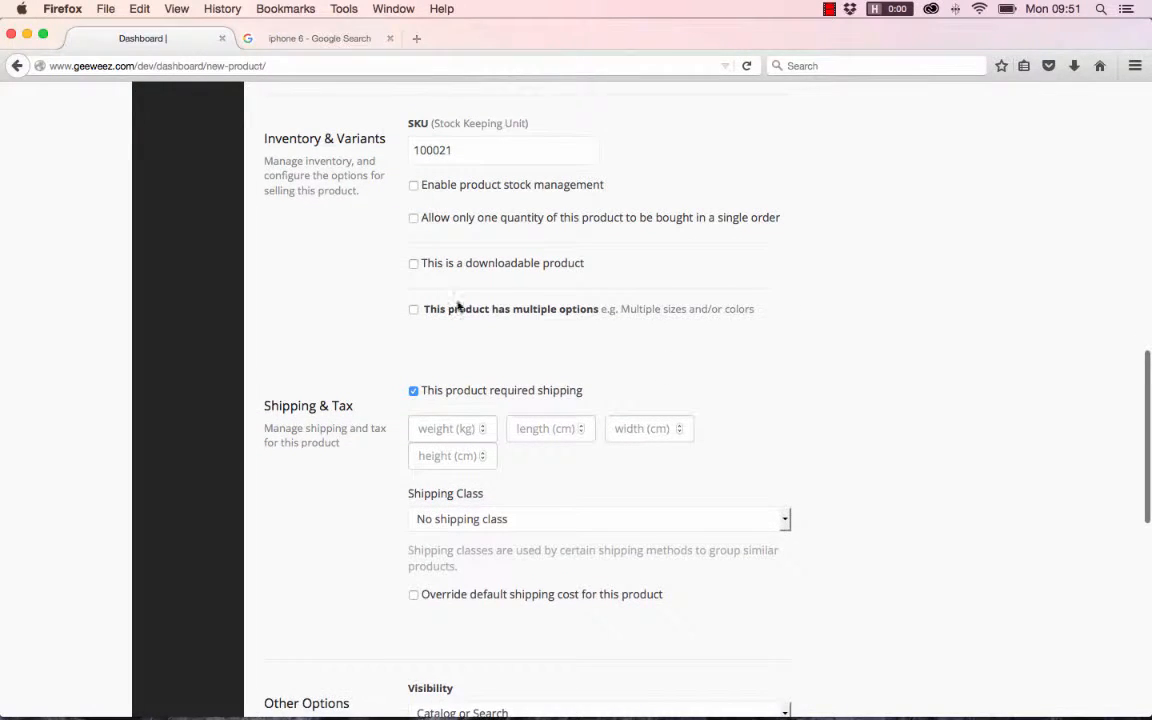
left_click(413, 310)
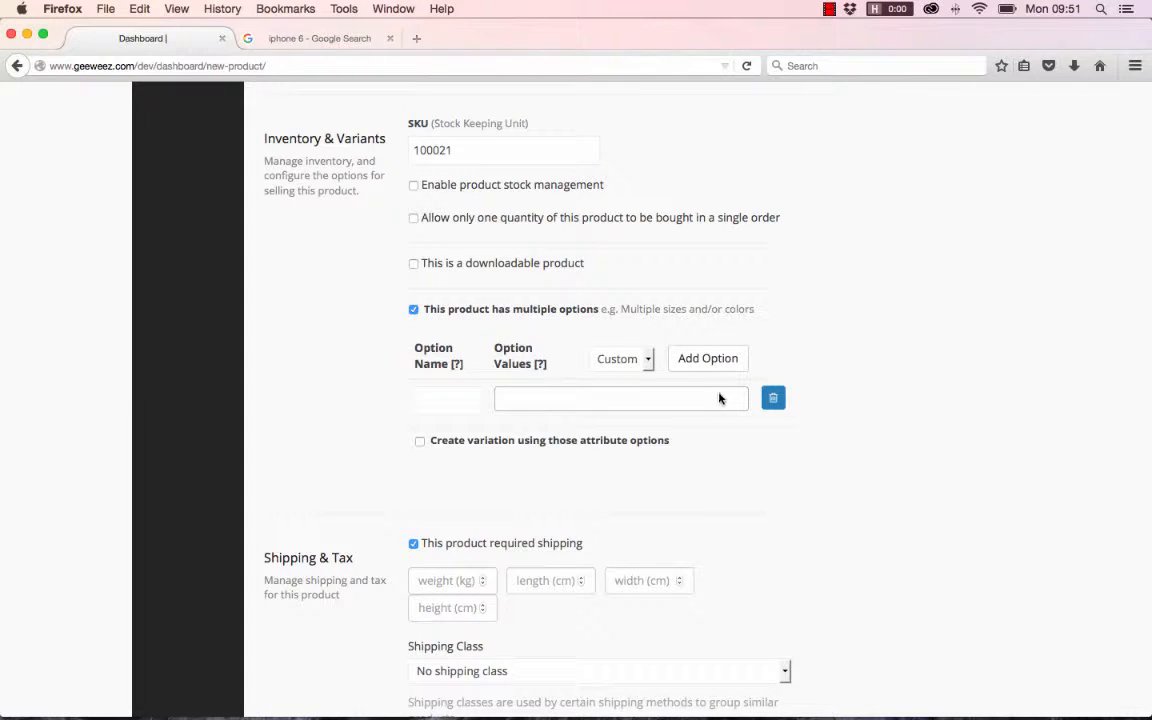
left_click(415, 310)
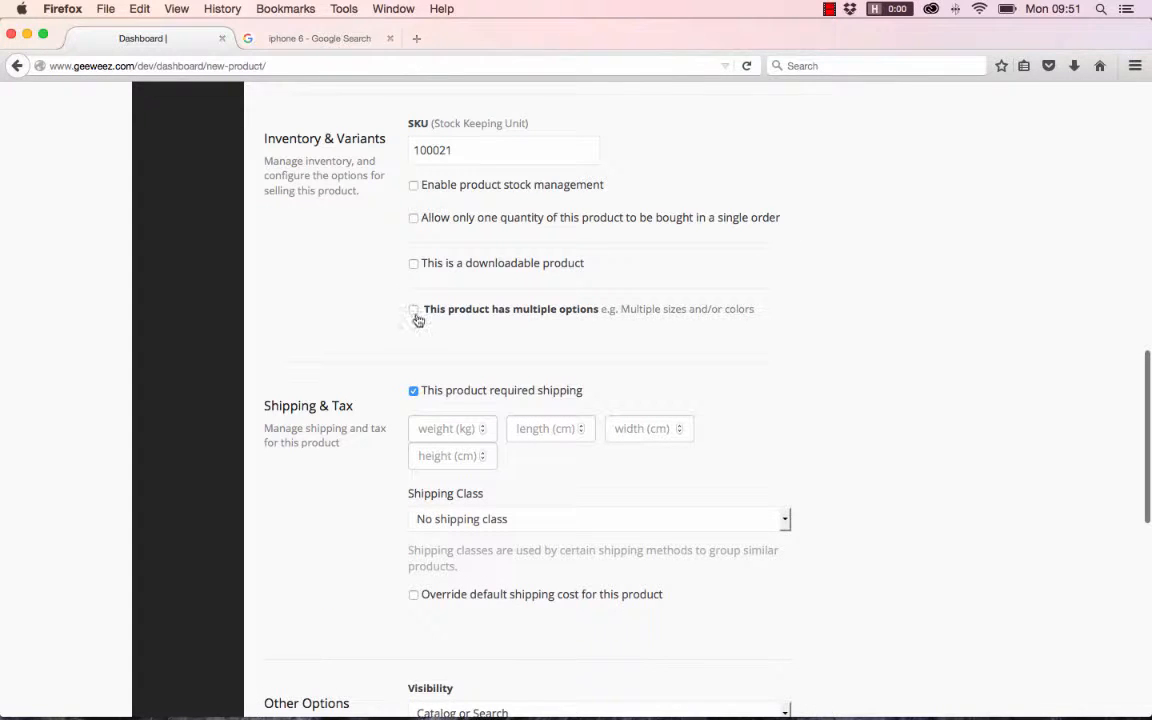
- Set the product's shipping weight to 20 kg, length to 40 cm, width to 30 cm and height to 70 cm
scroll(903, 445, "down", 3)
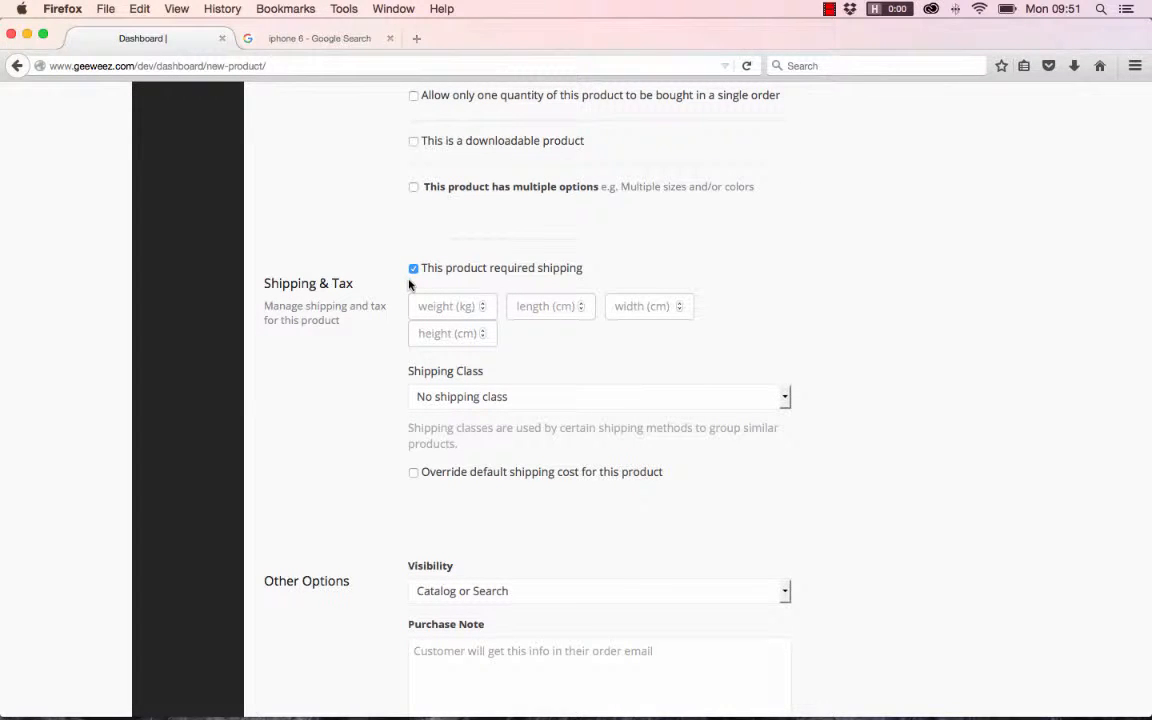
scroll(527, 287, "up", 1)
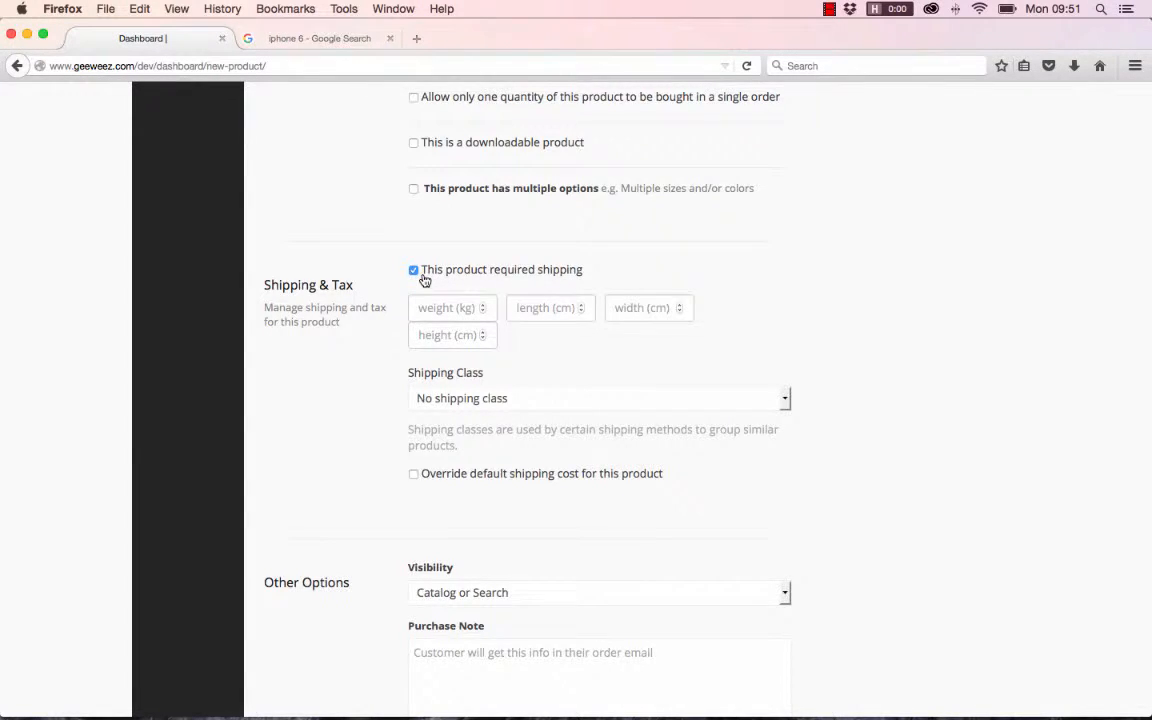
scroll(424, 281, "up", 15)
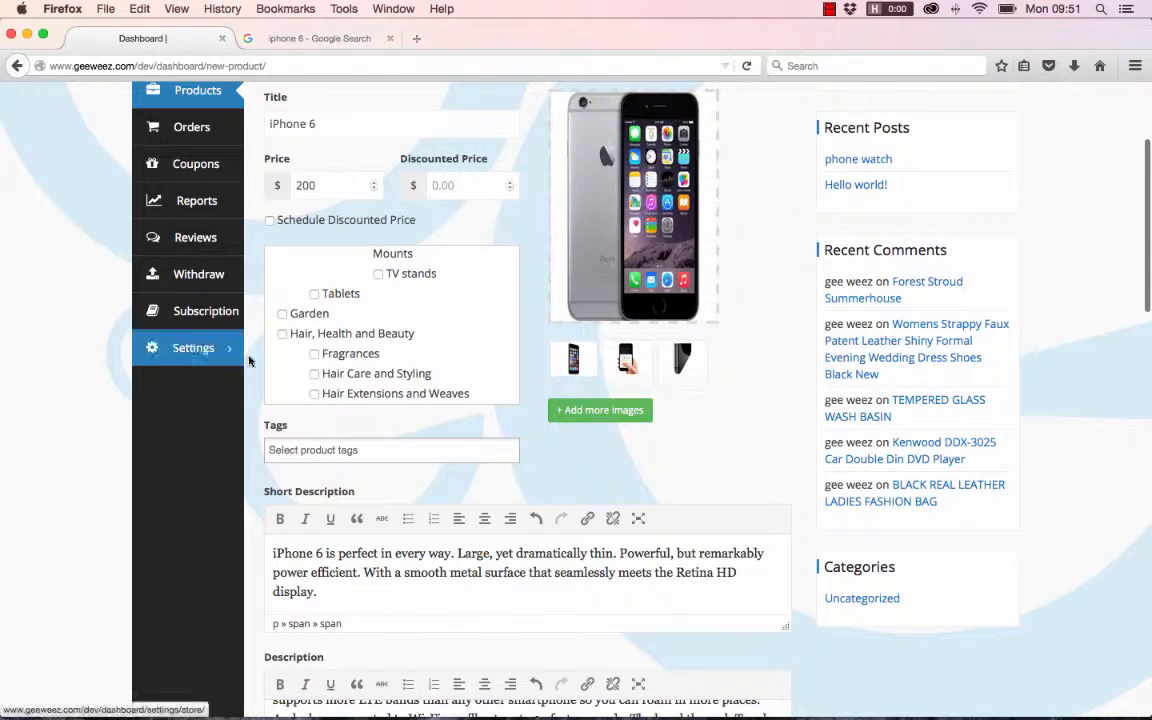
scroll(481, 434, "down", 15)
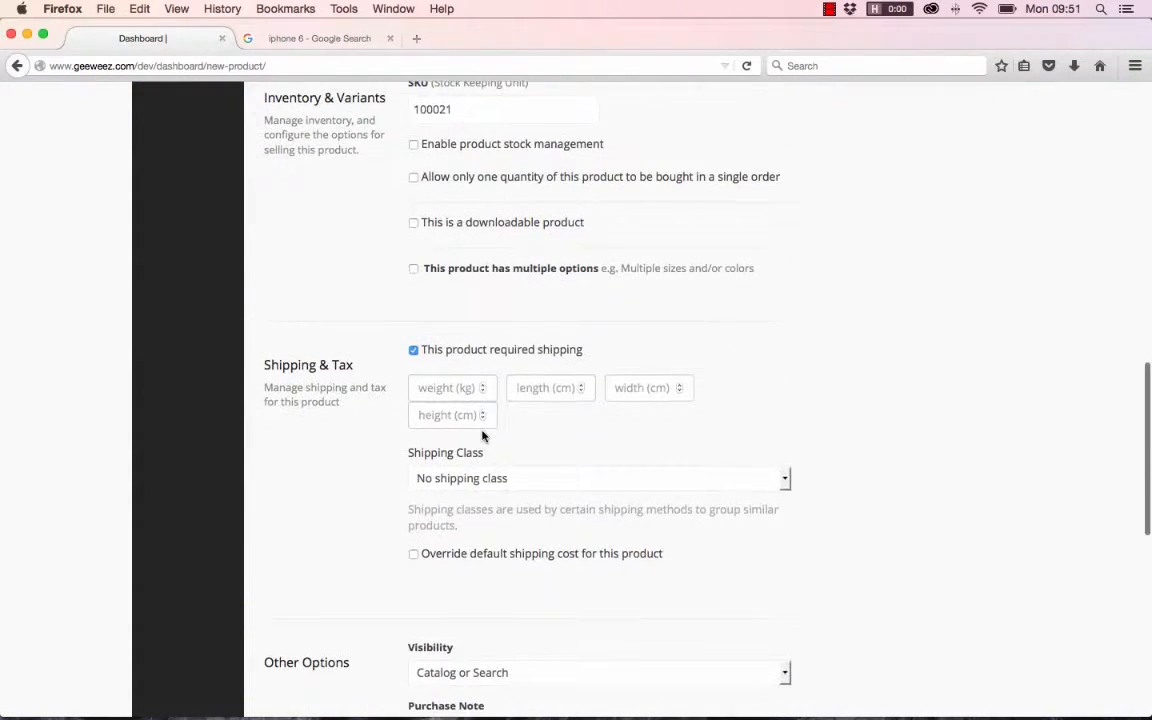
scroll(481, 434, "down", 2)
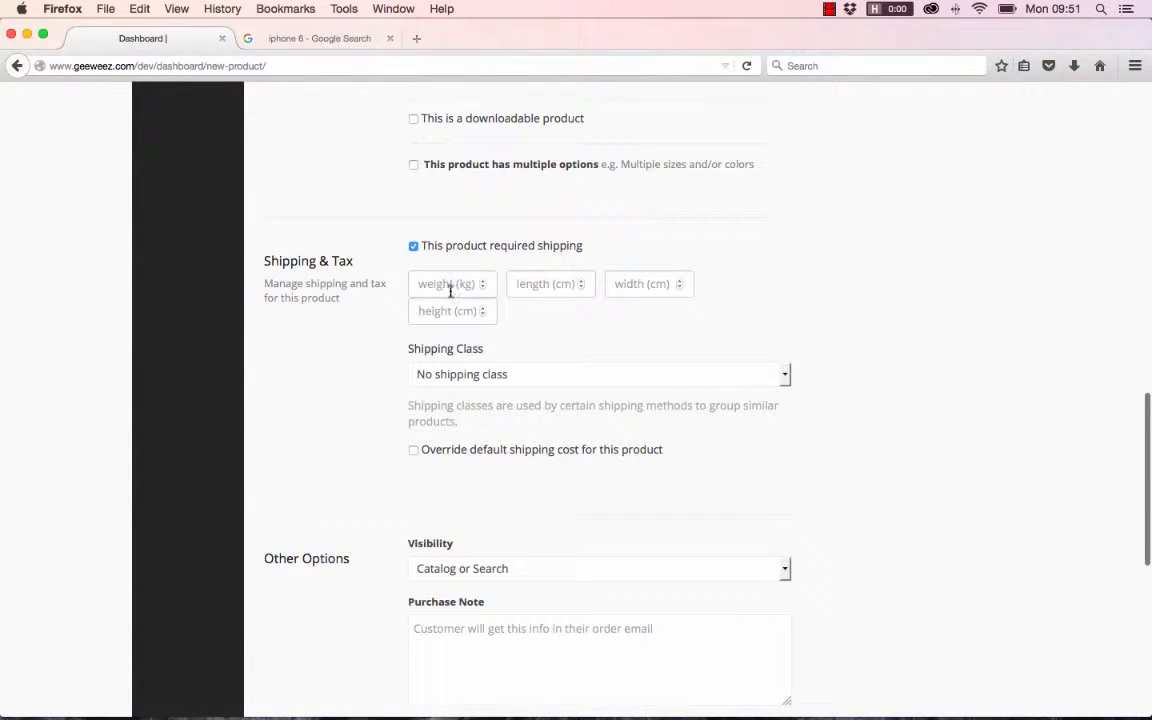
scroll(452, 290, "down", 1)
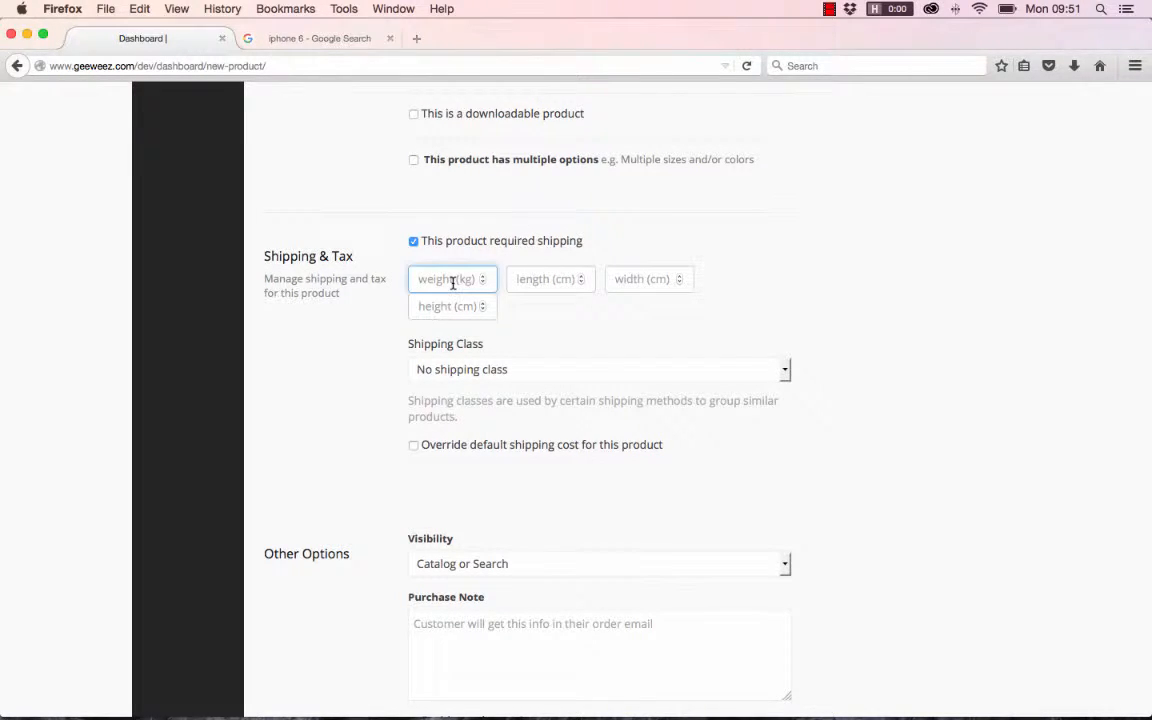
type("20")
type("40")
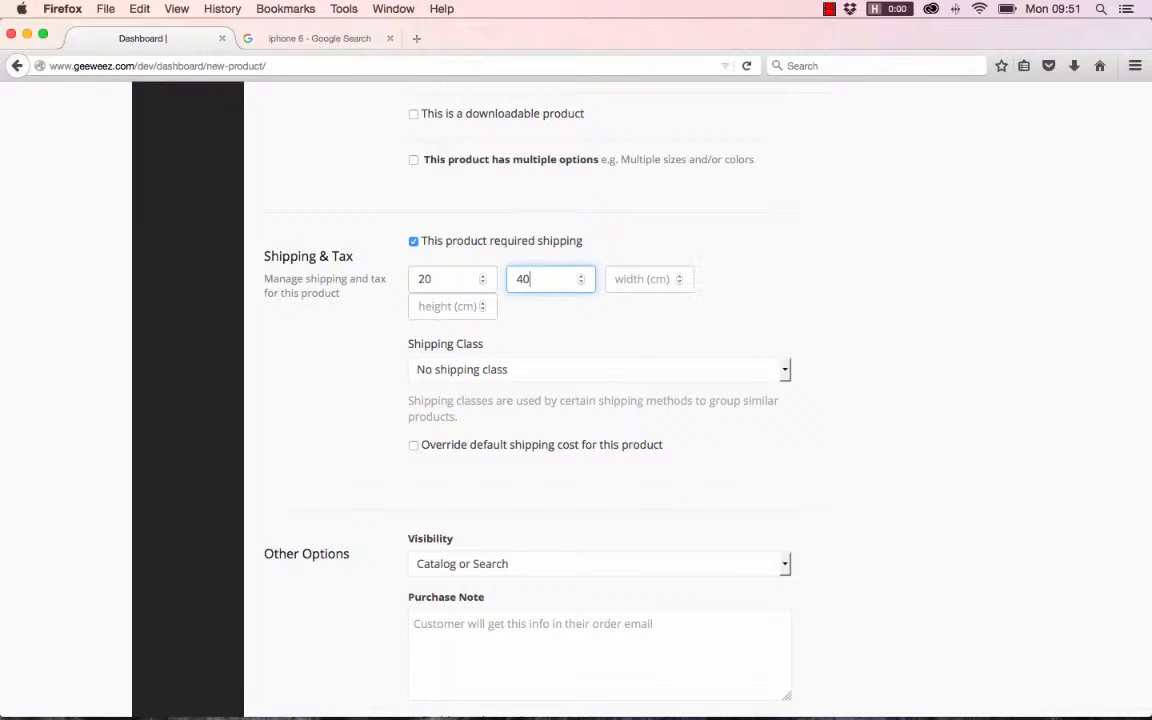
key("Tab")
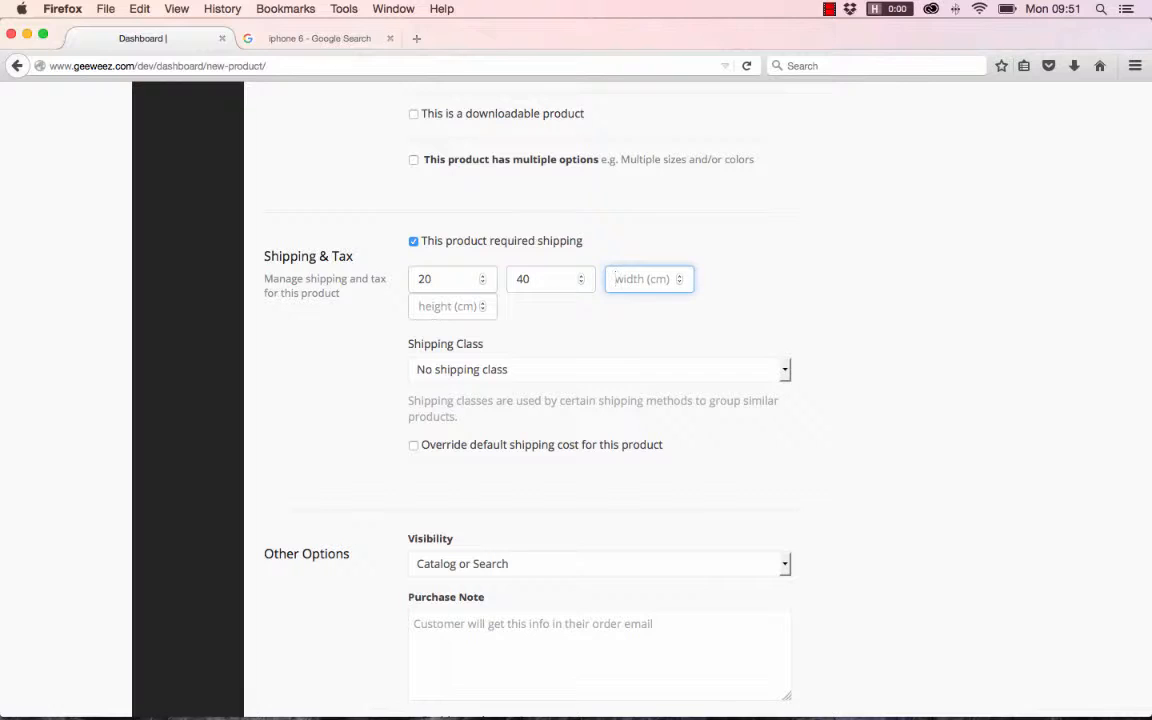
type("30")
left_click(449, 306)
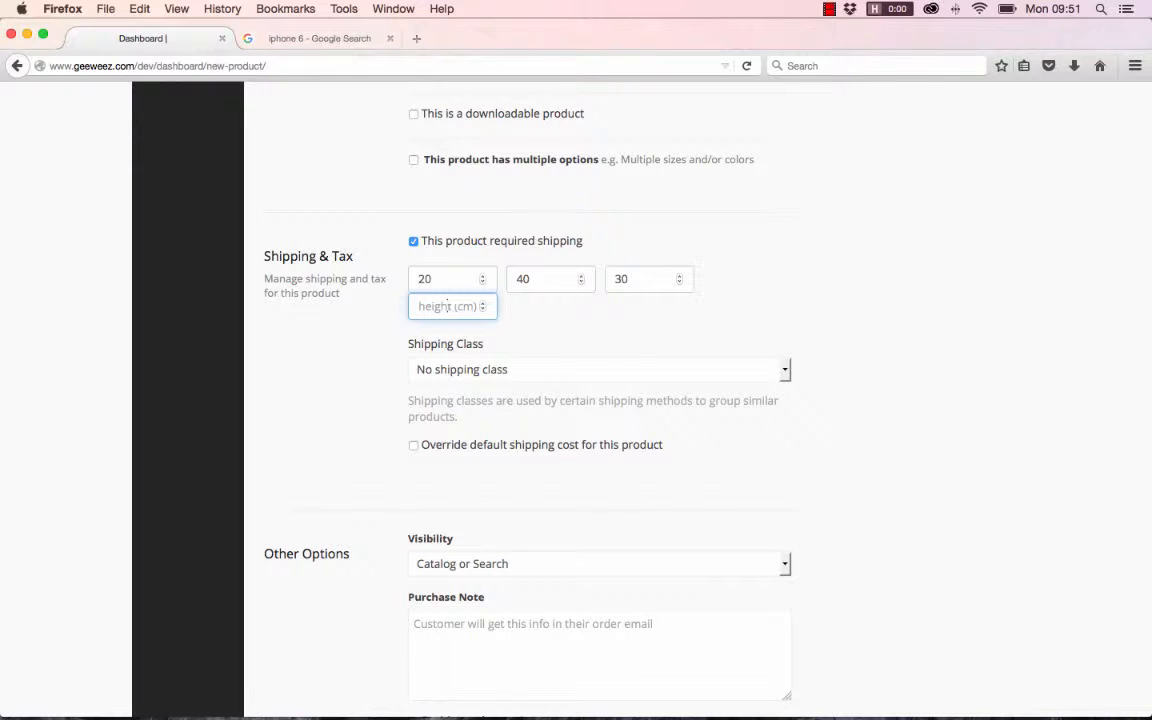
type("70")
- Examine the available Shipping Class choices in the Shipping & Tax section and keep No shipping class selected
scroll(679, 338, "down", 2)
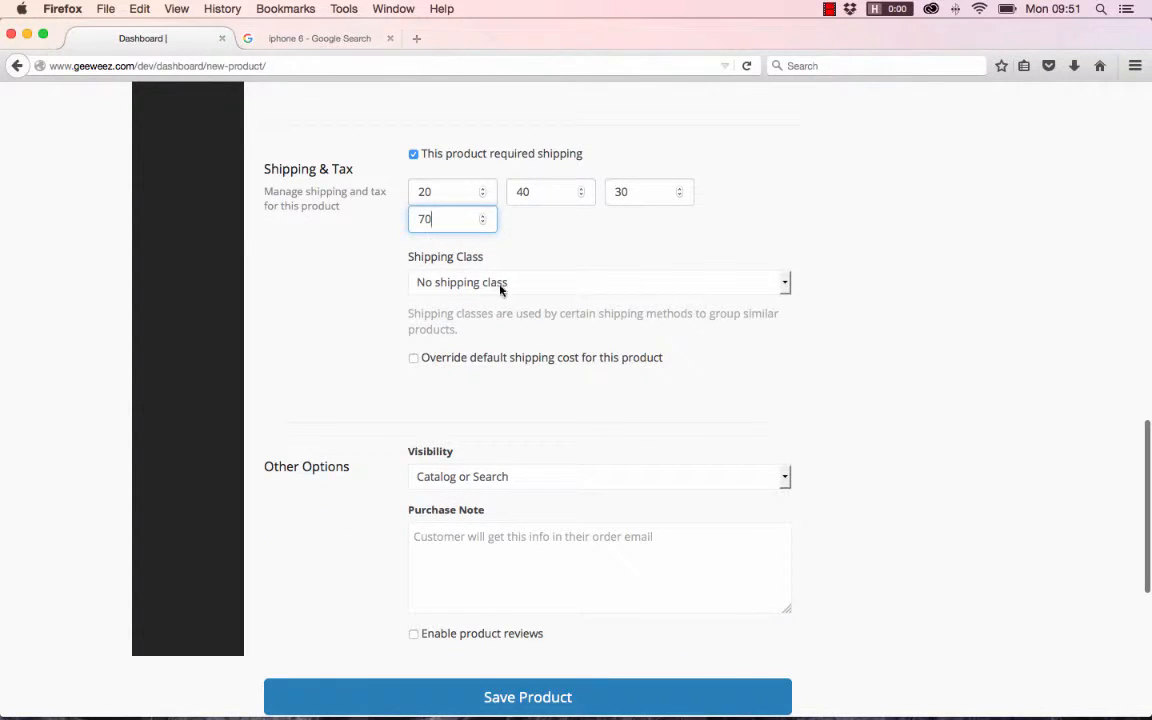
scroll(581, 203, "down", 1)
scroll(515, 220, "down", 1)
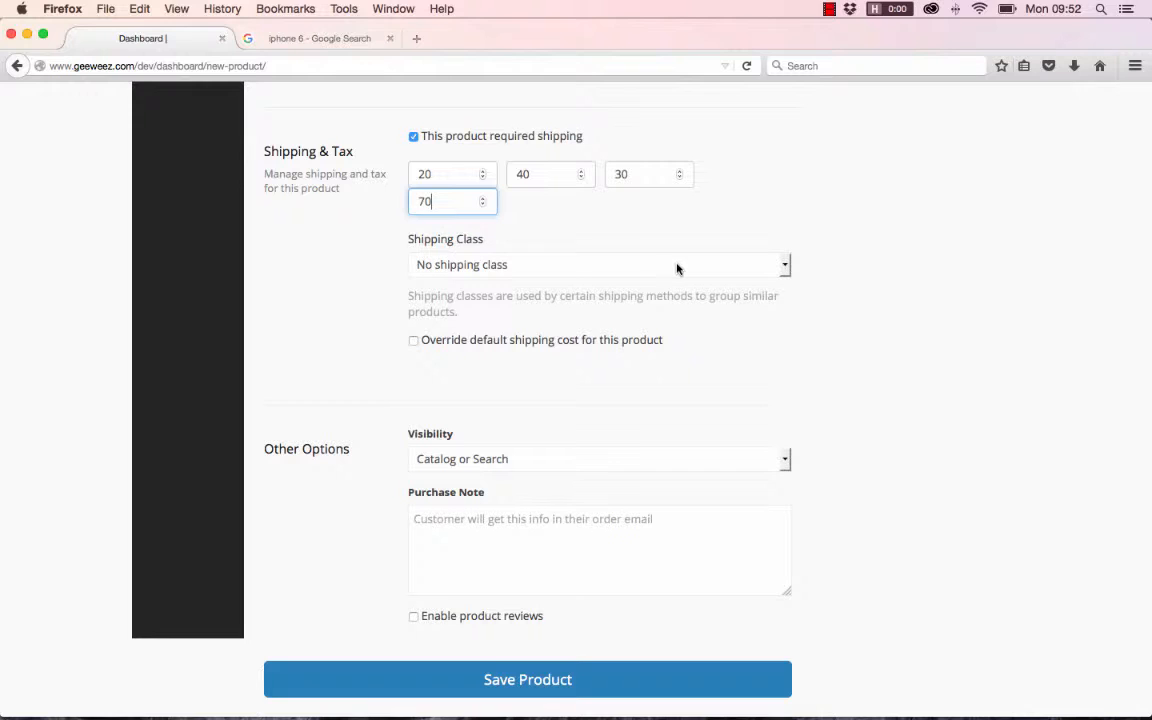
left_click(786, 266)
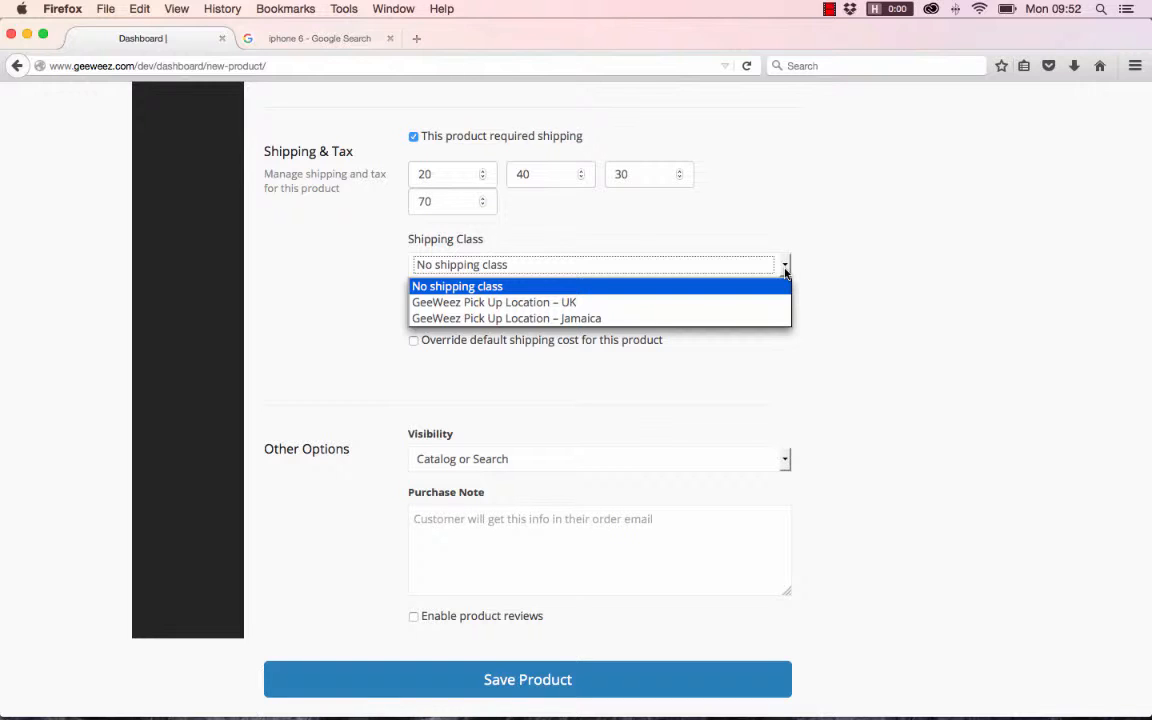
left_click(768, 285)
scroll(766, 285, "up", 1)
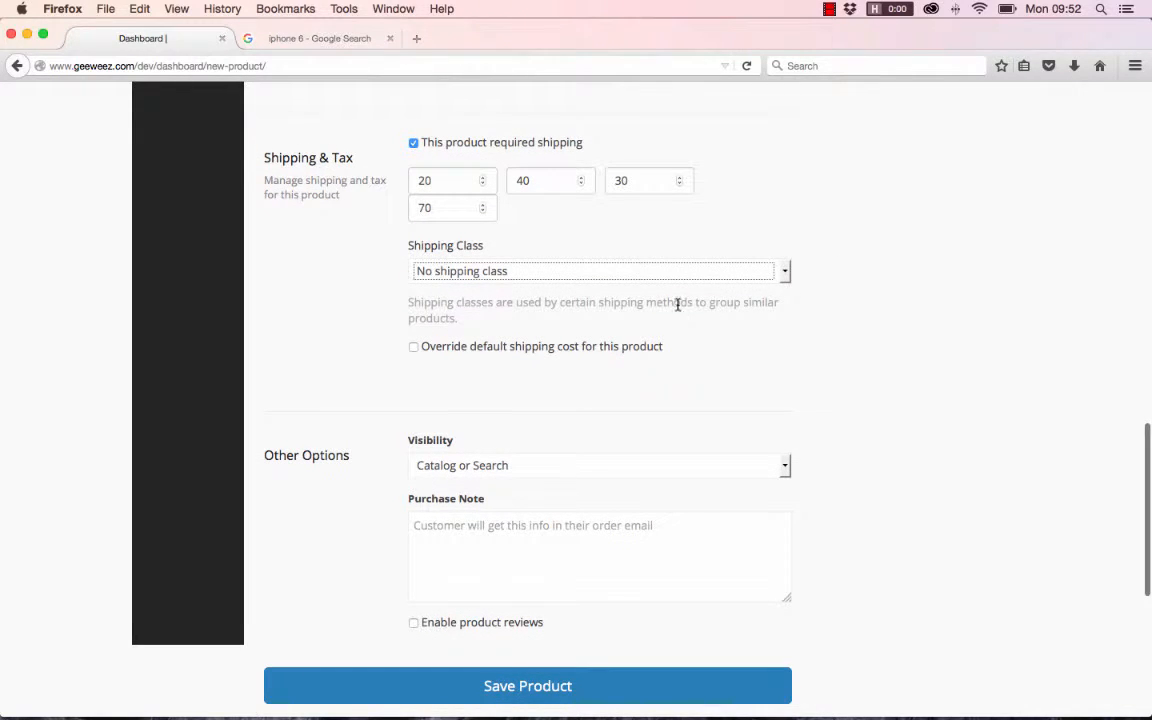
left_click(785, 271)
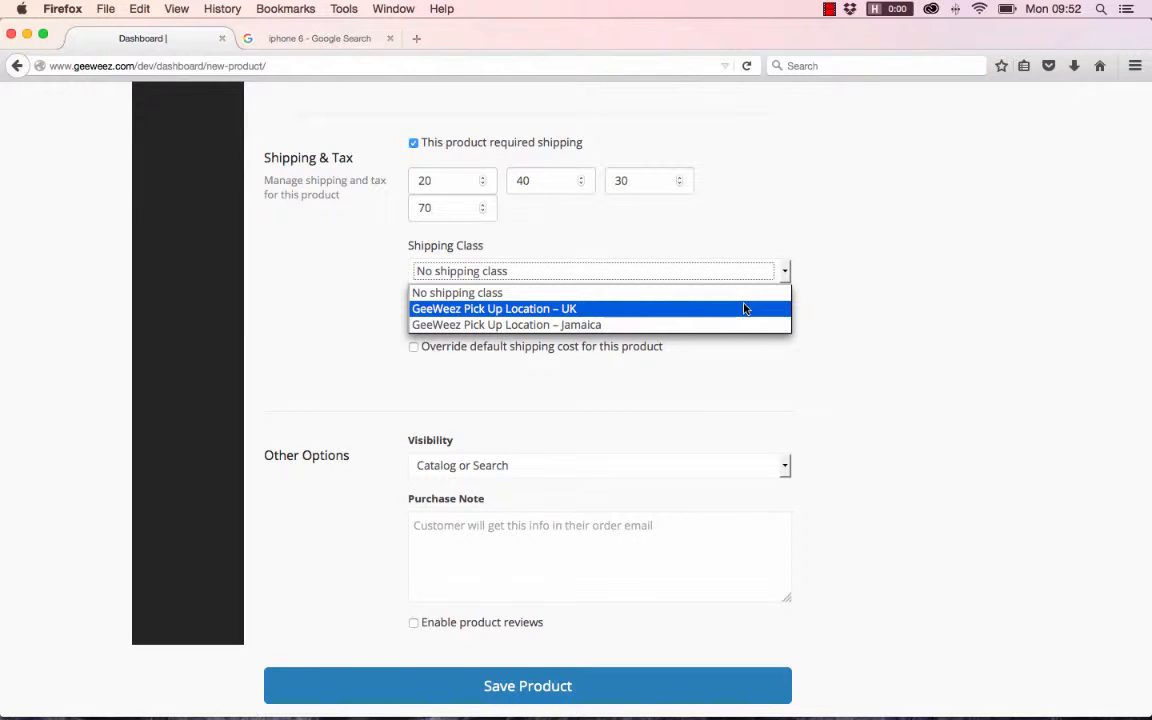
left_click(787, 270)
left_click(868, 254)
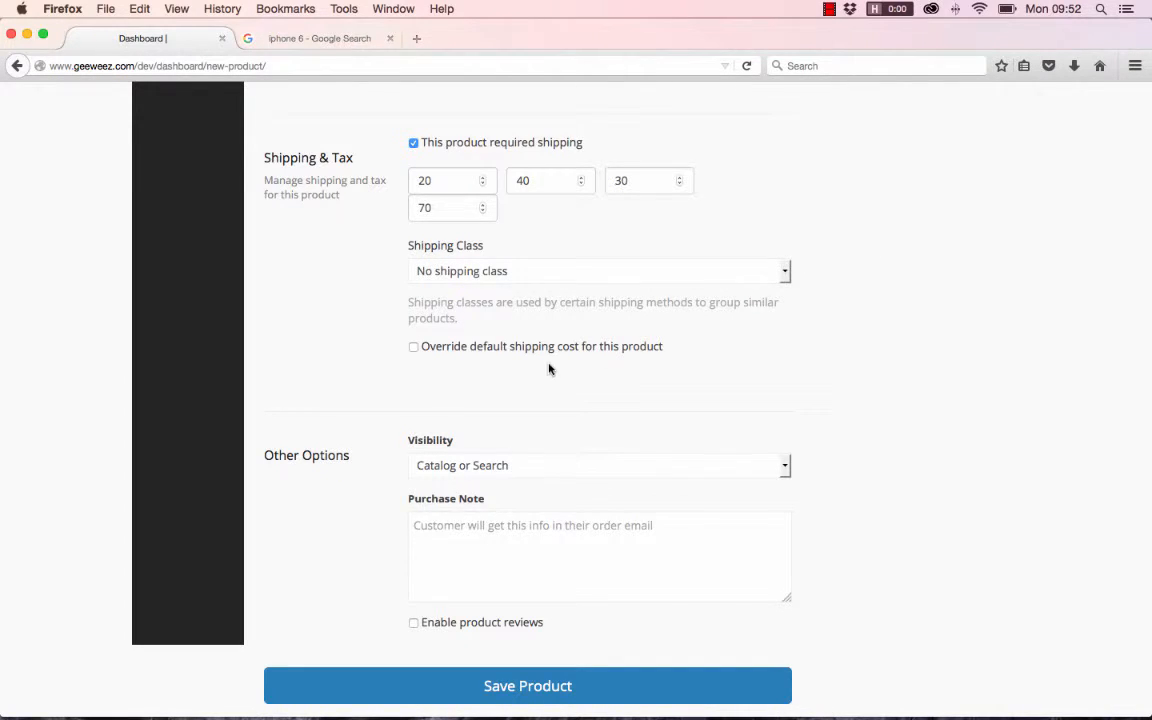
- Try out overriding the default shipping cost with an additional cost of 20 and 2-3 weeks processing time, and turn the override off again
scroll(548, 369, "down", 1)
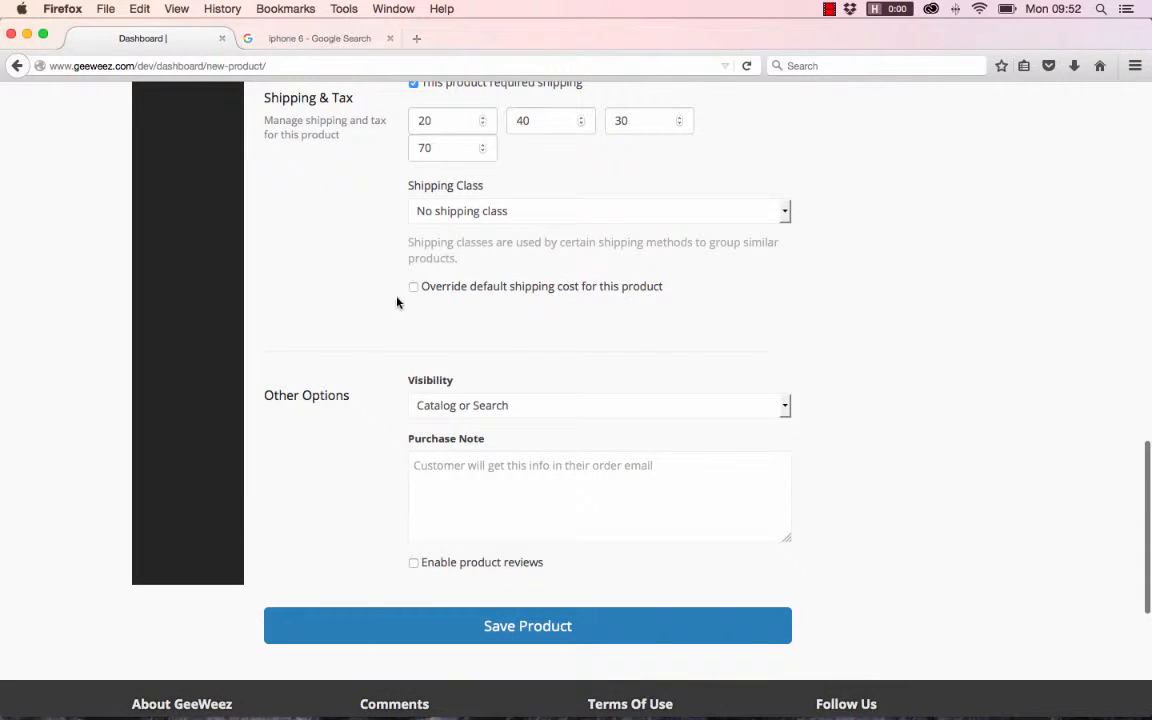
scroll(411, 303, "up", 1)
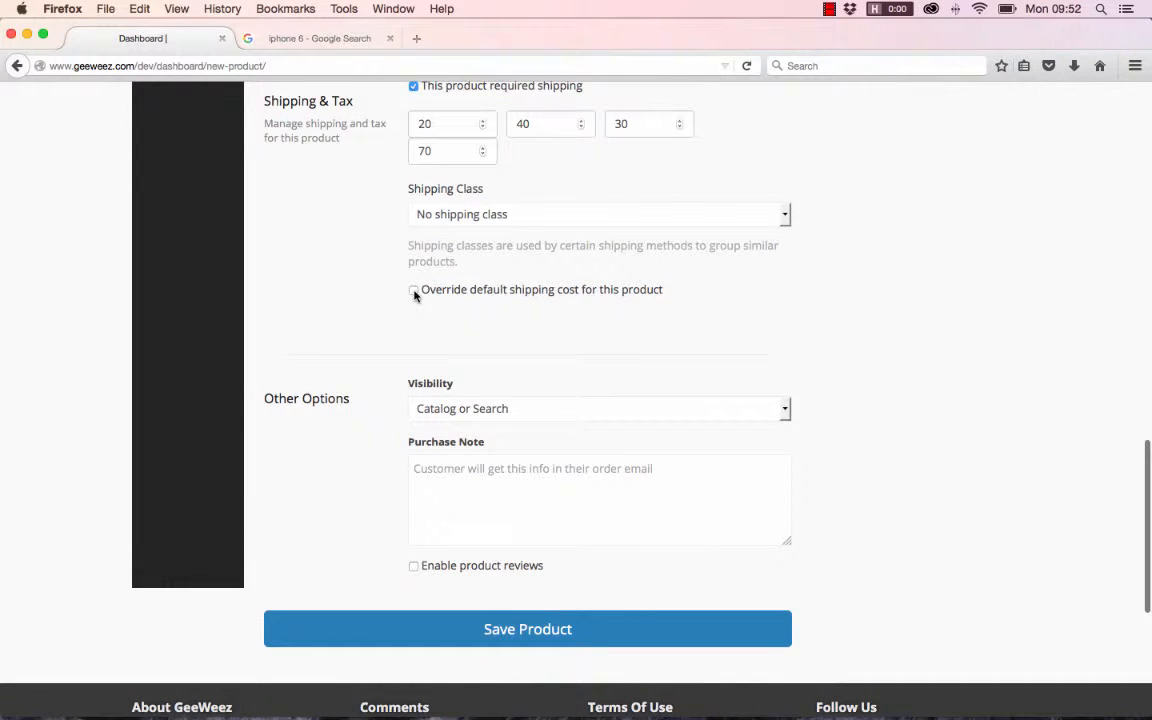
left_click(414, 291)
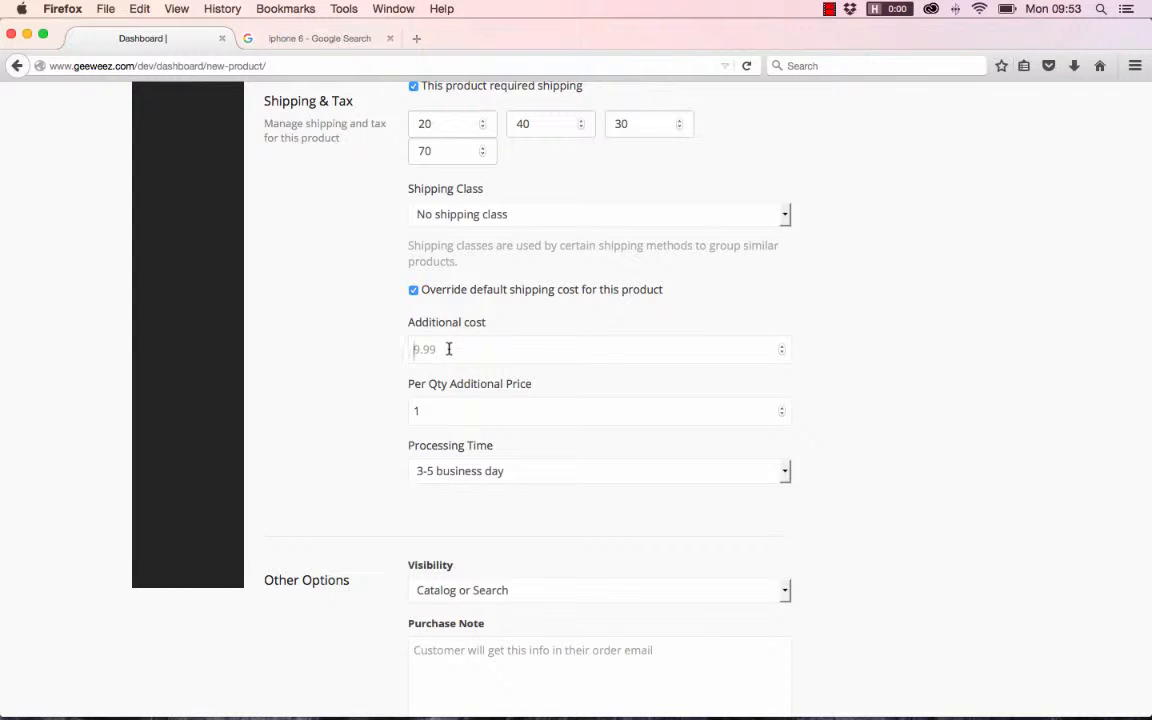
type("20")
left_click(786, 472)
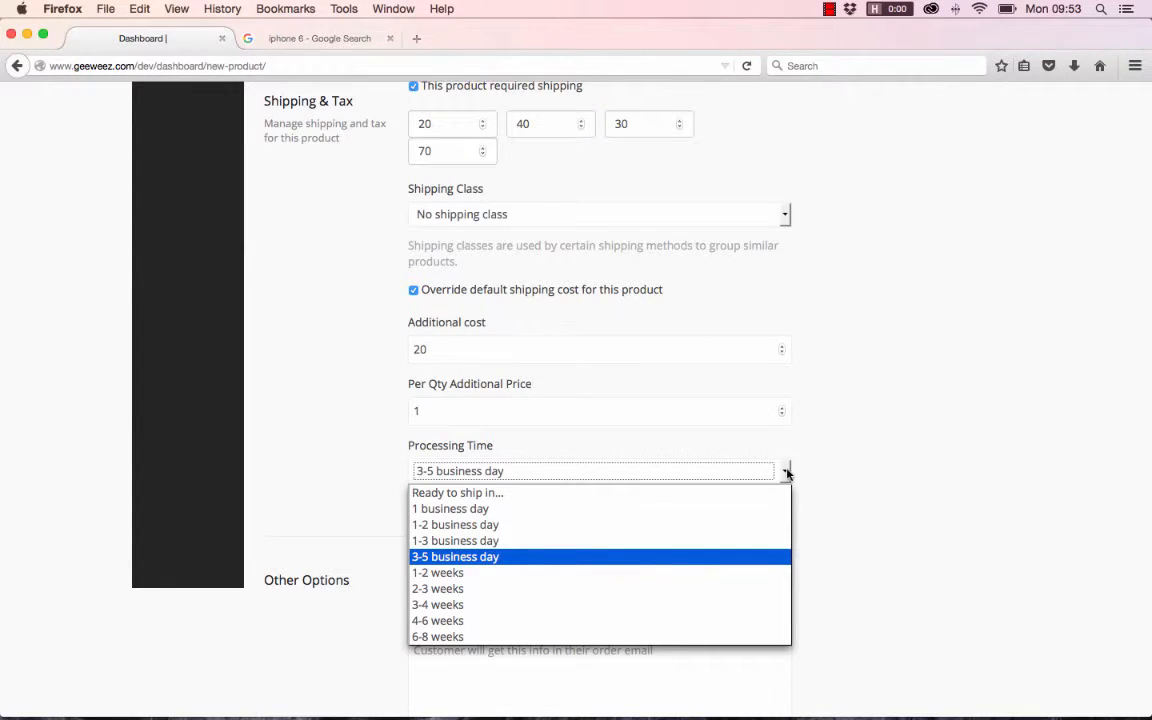
left_click(531, 589)
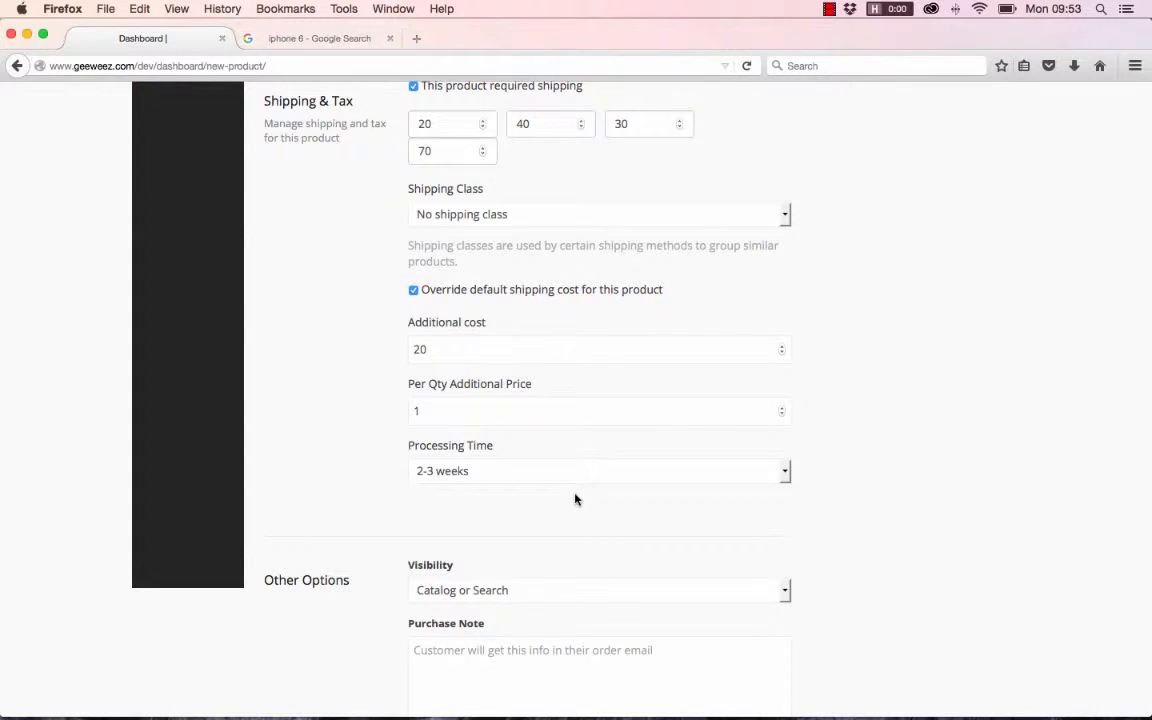
scroll(570, 495, "down", 1)
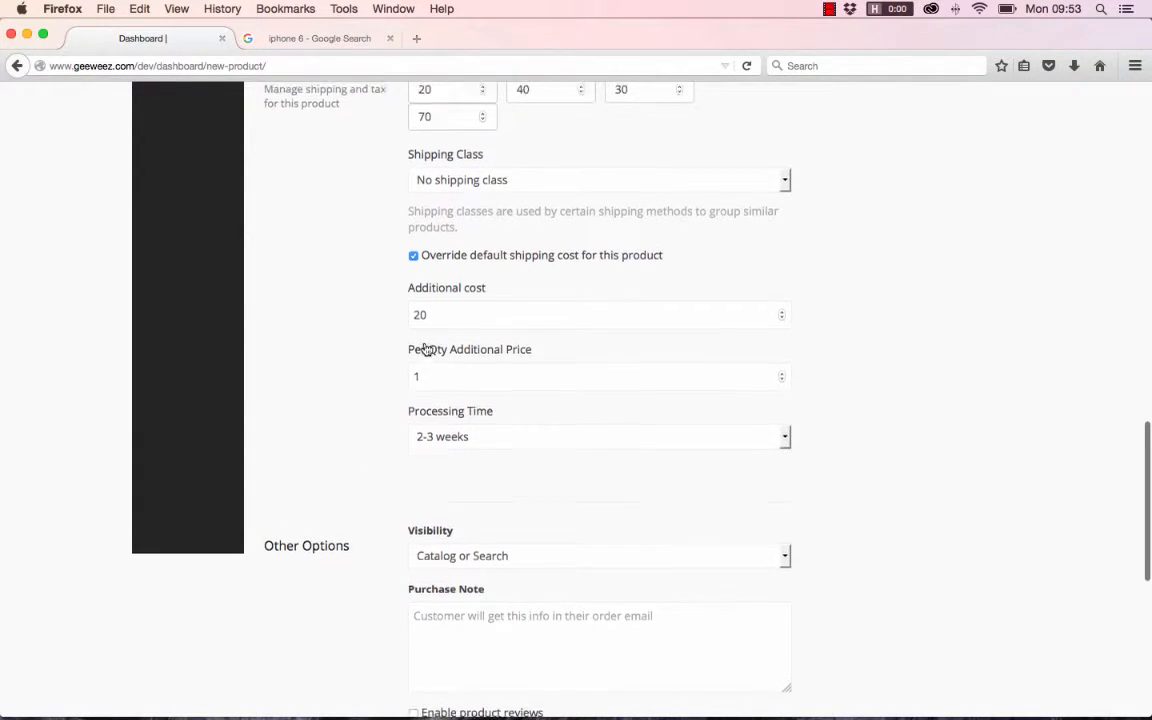
scroll(425, 348, "up", 3)
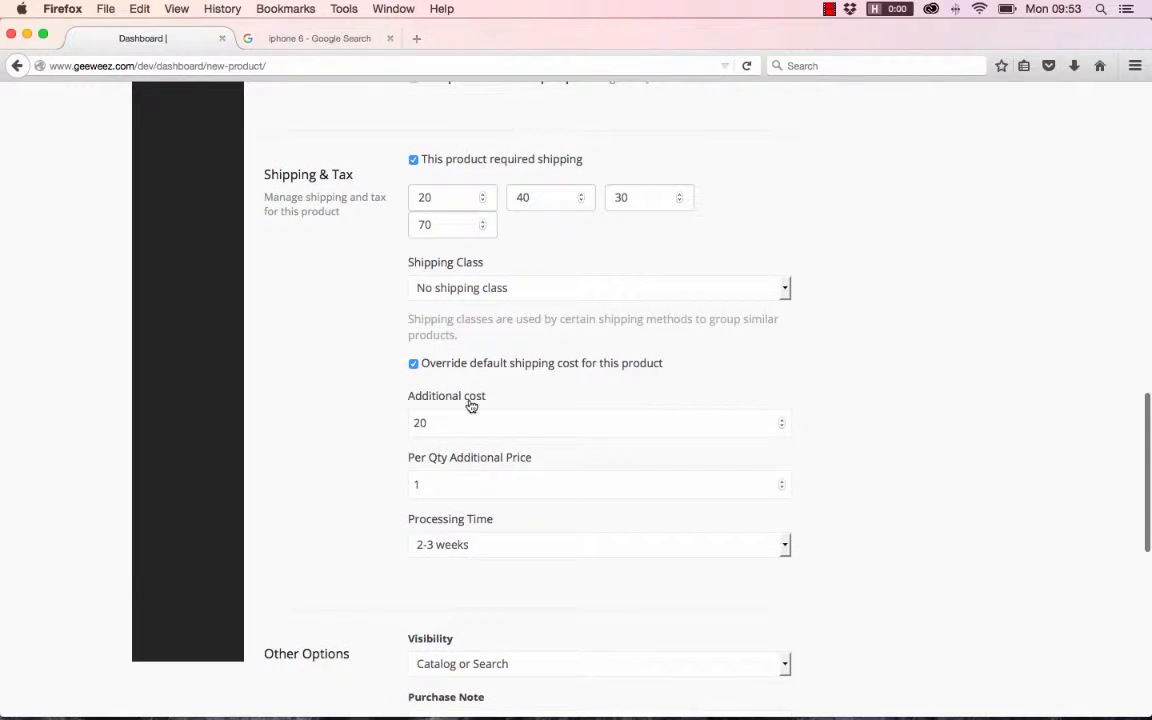
left_click(416, 364)
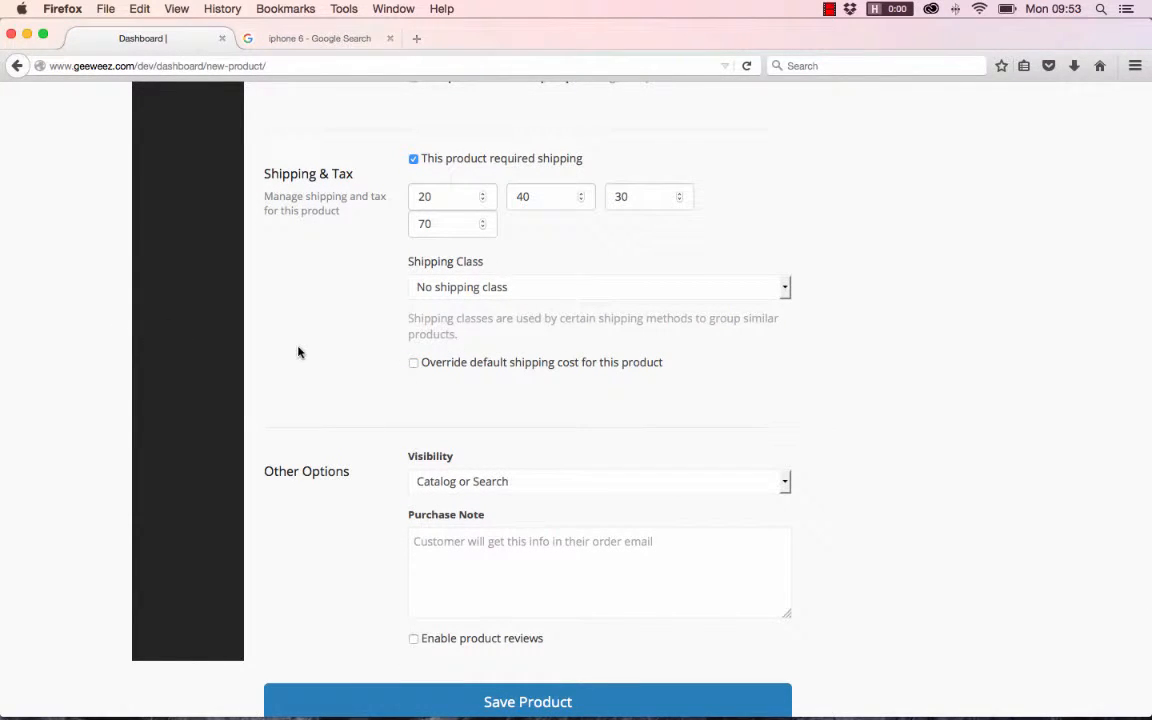
- Review the filled-in product form and examine the Visibility choices under Other Options, keeping Catalog or Search selected
scroll(298, 352, "up", 20)
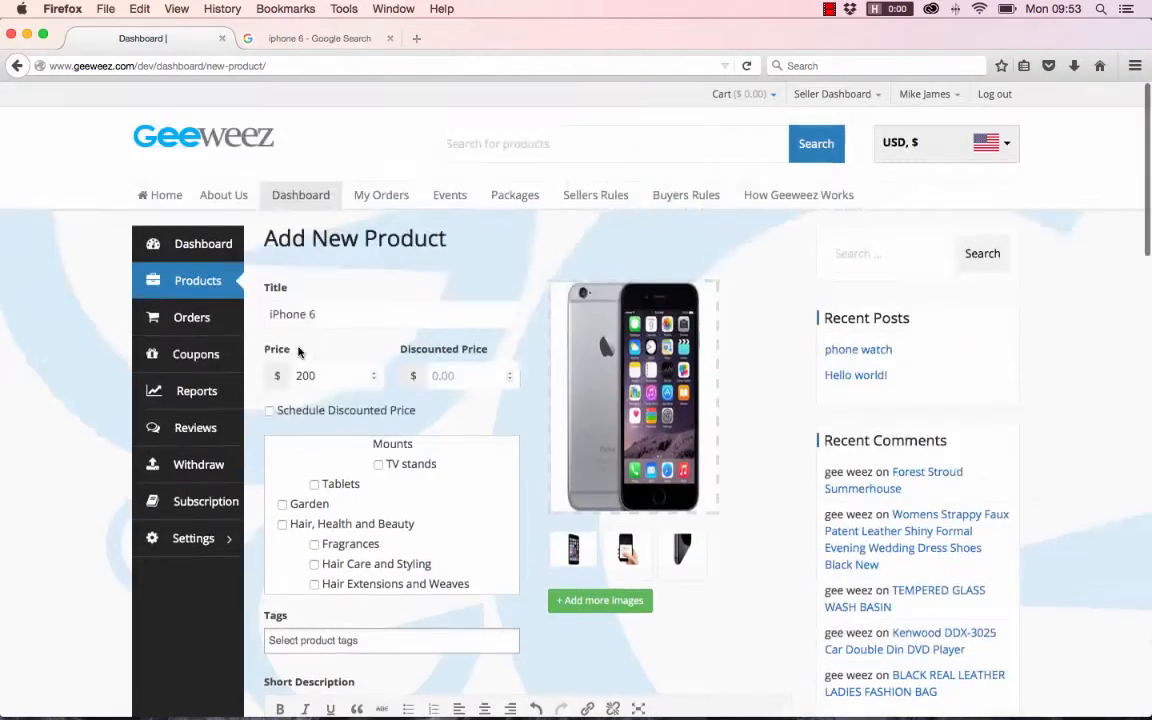
scroll(412, 558, "down", 5)
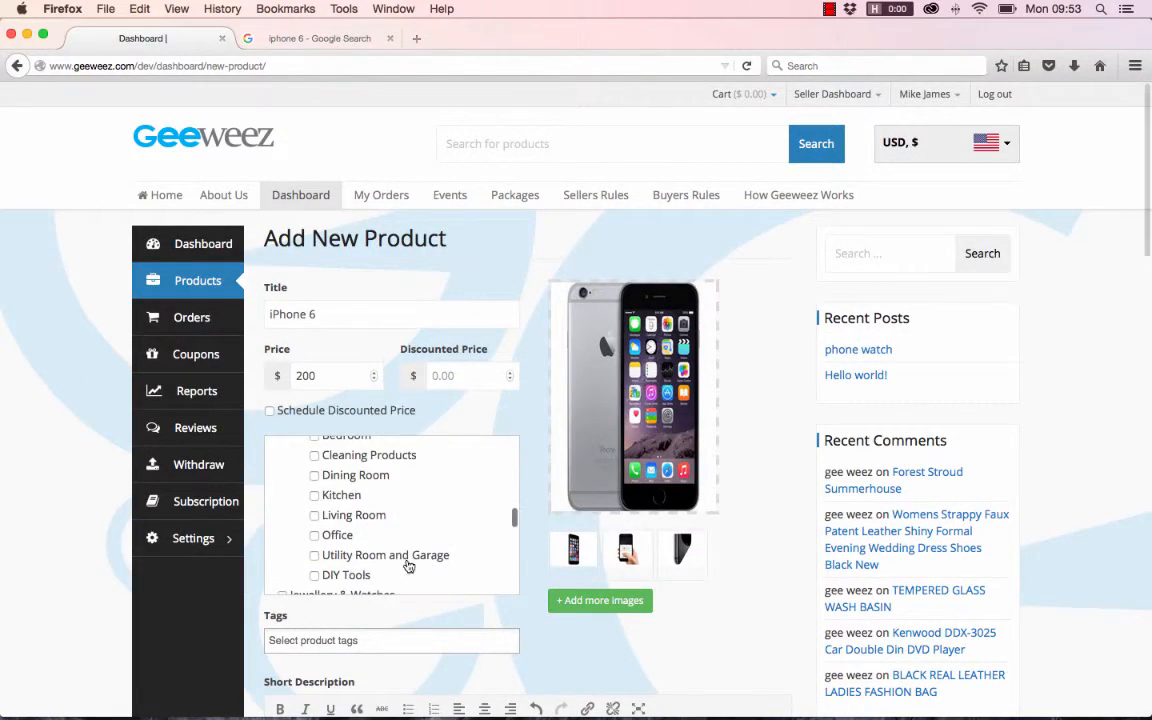
scroll(713, 582, "down", 20)
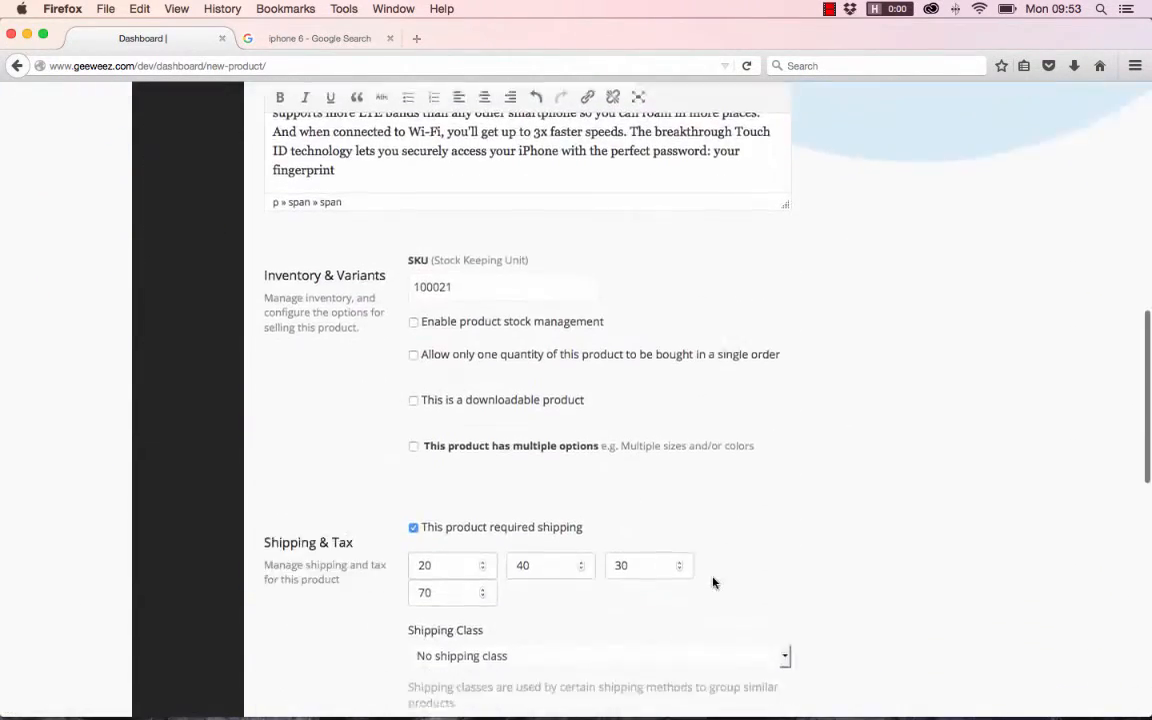
scroll(713, 582, "down", 3)
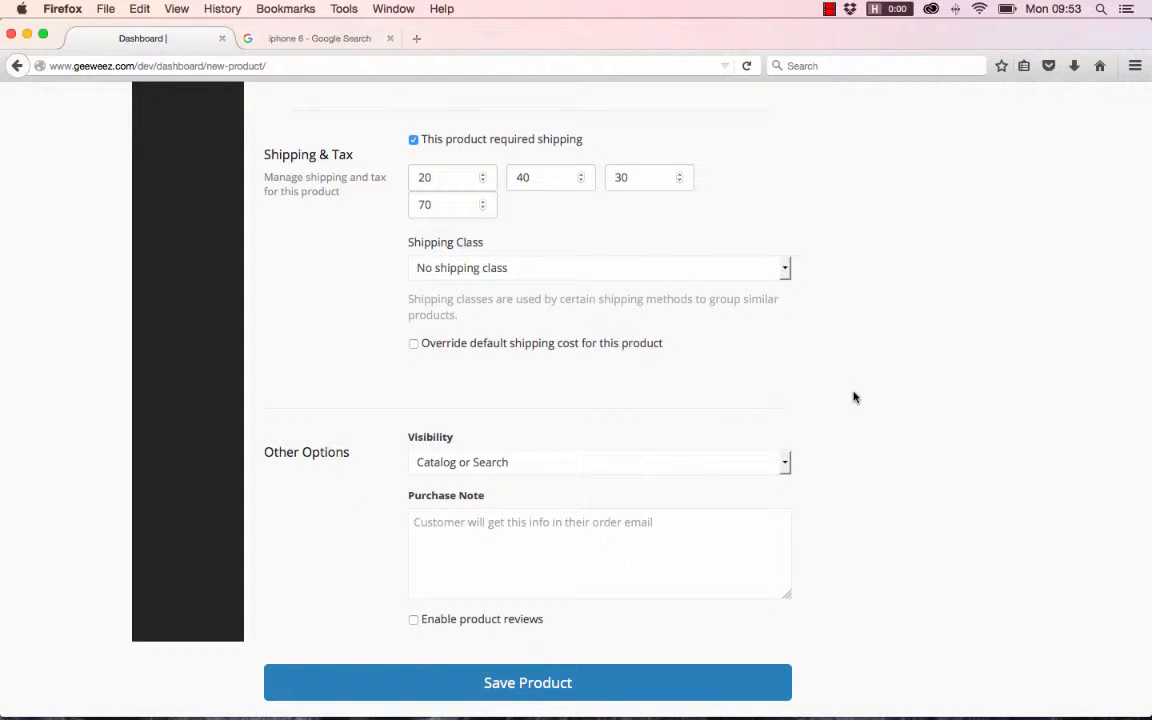
scroll(854, 397, "down", 3)
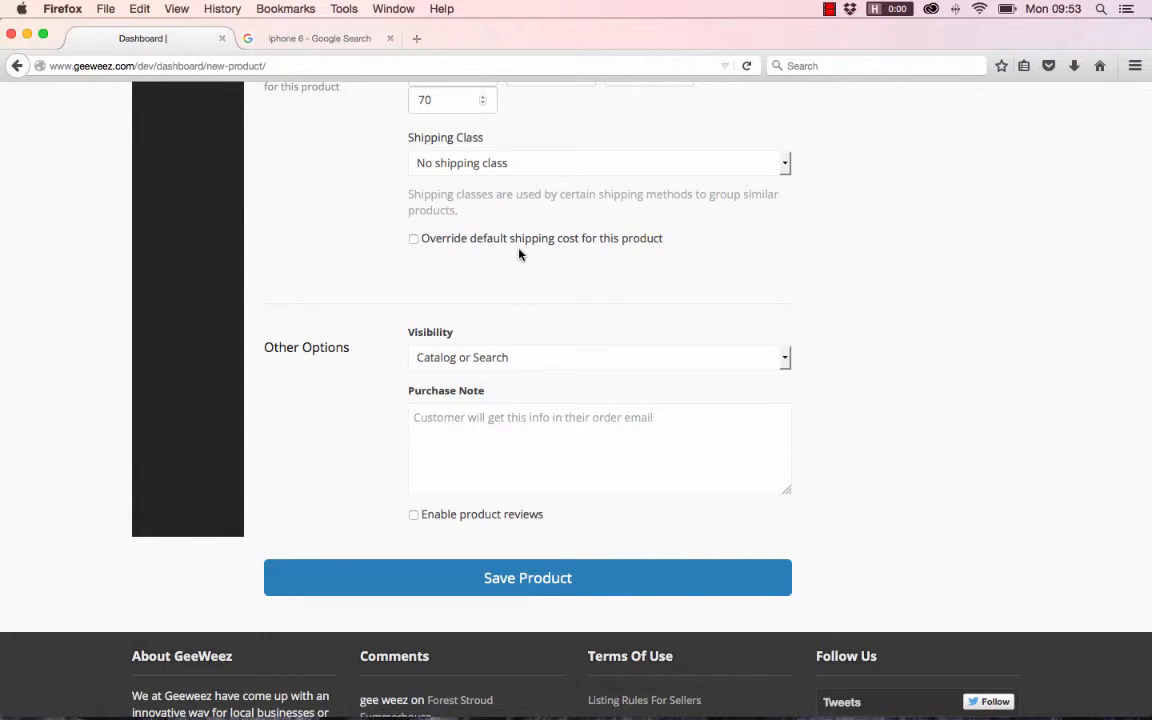
left_click(786, 362)
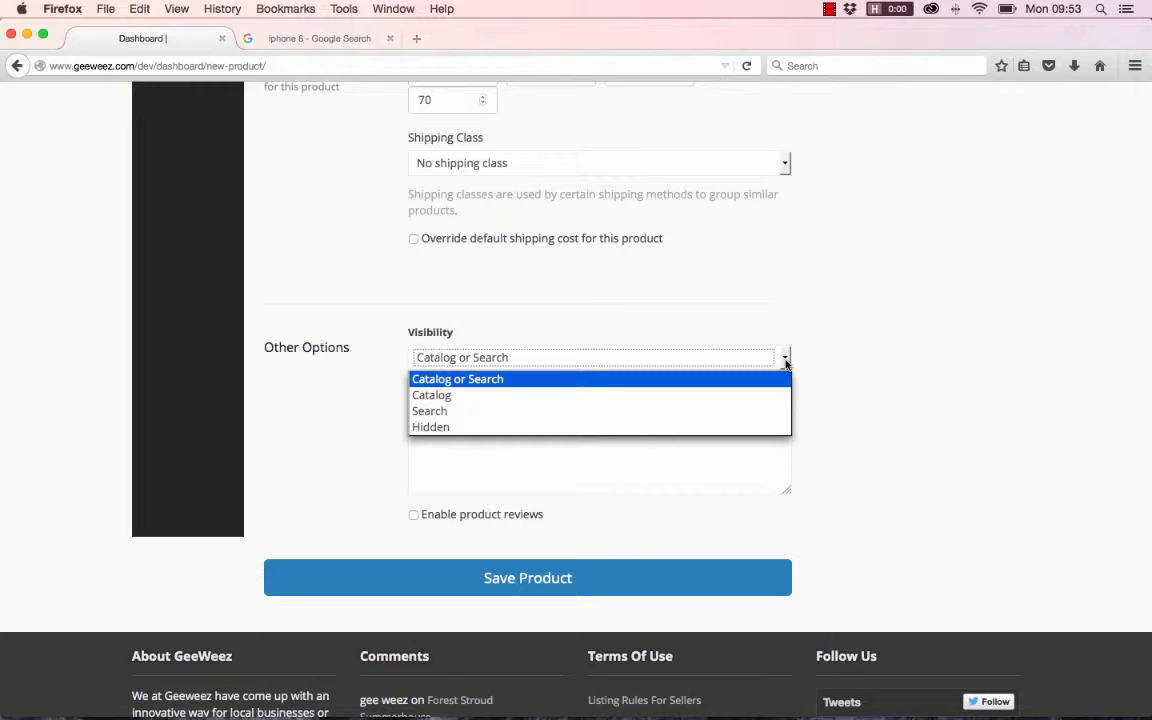
left_click(849, 342)
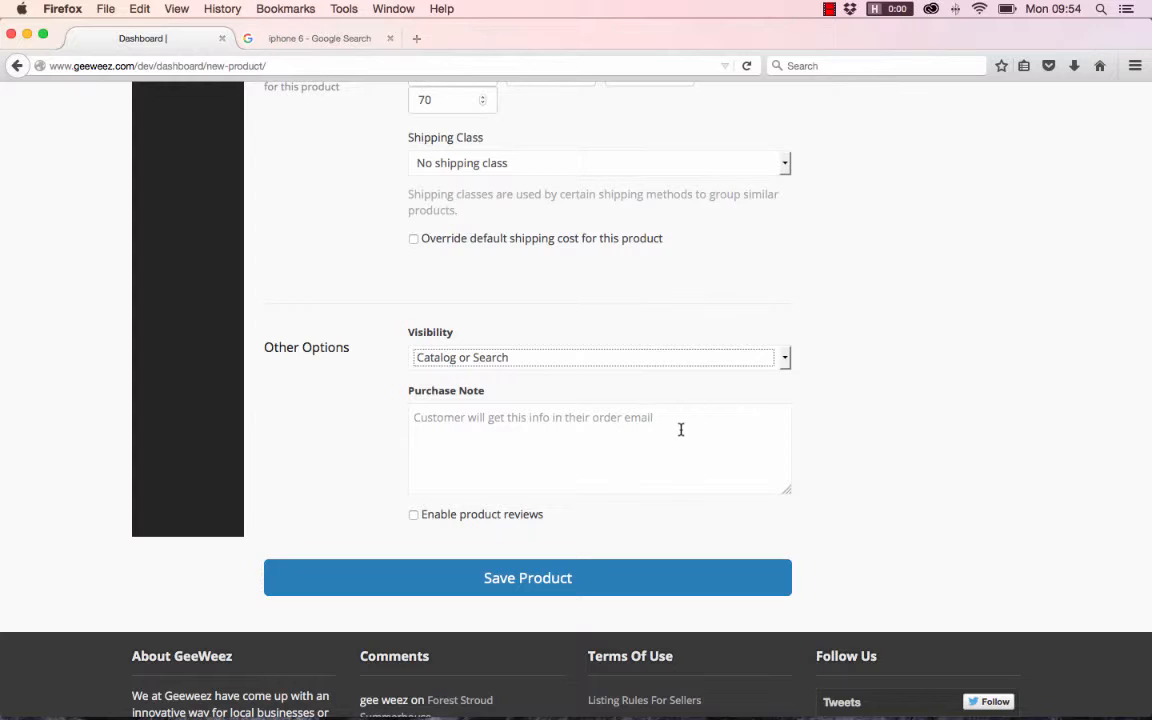
- Enter the purchase note "This product has a limited time scale of sale..." under Other Options
left_click(469, 421)
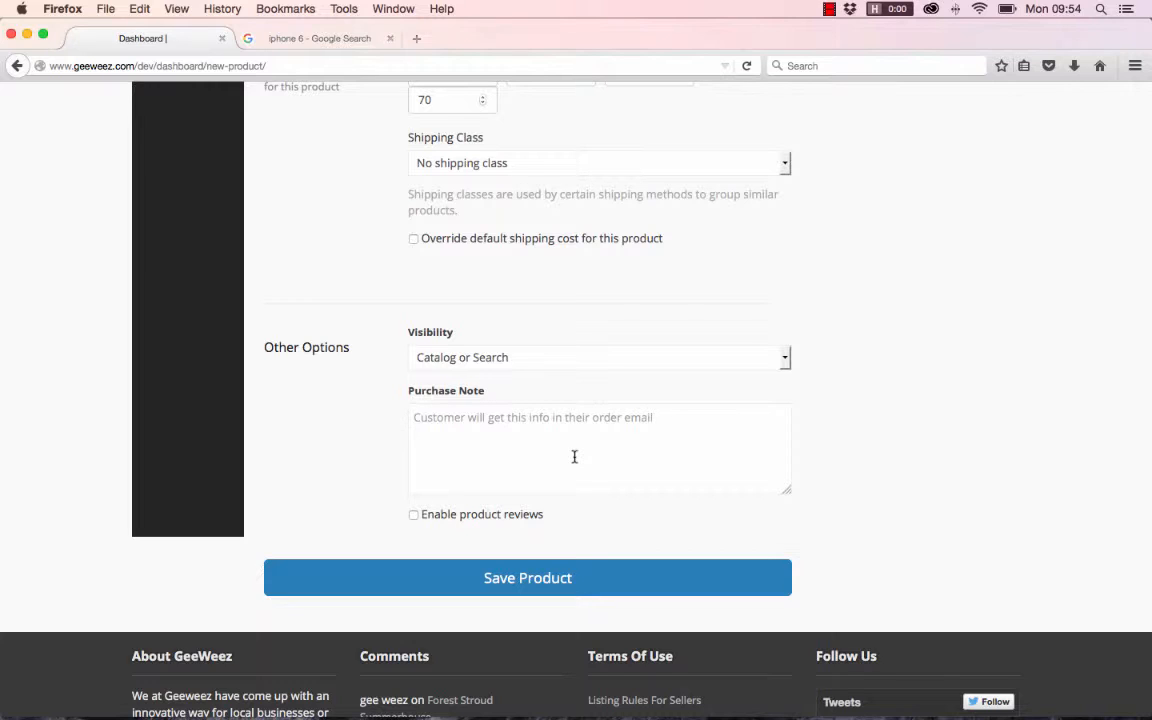
type("This")
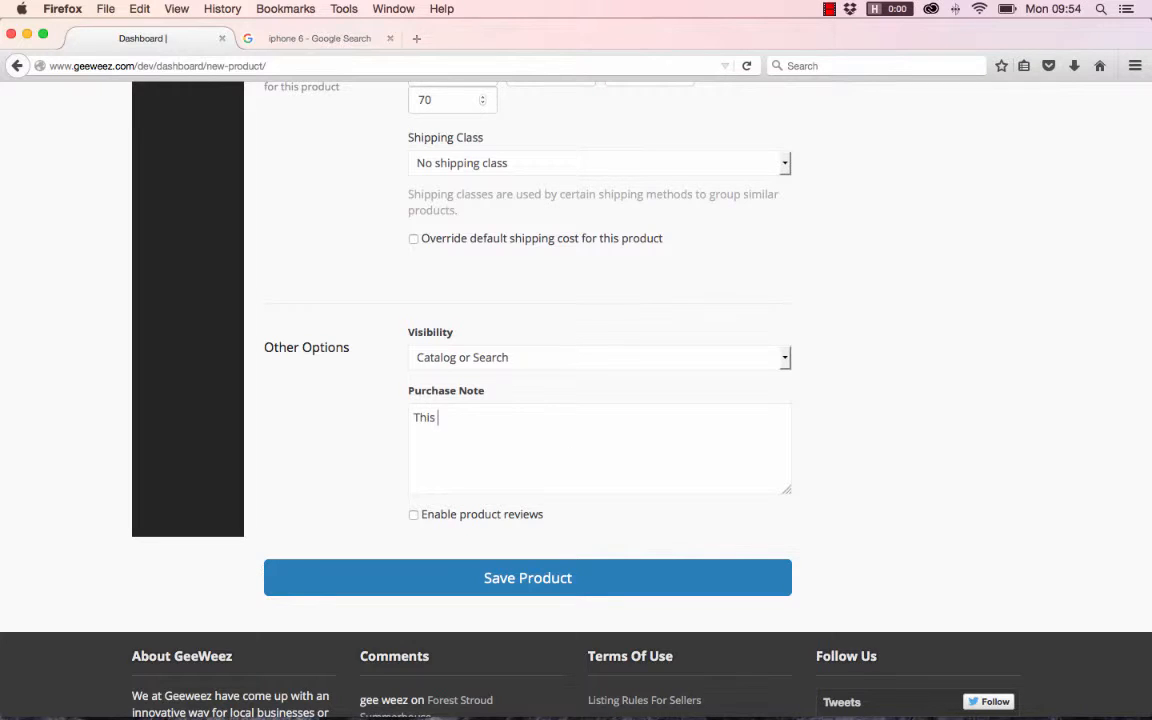
type(" product has a limite")
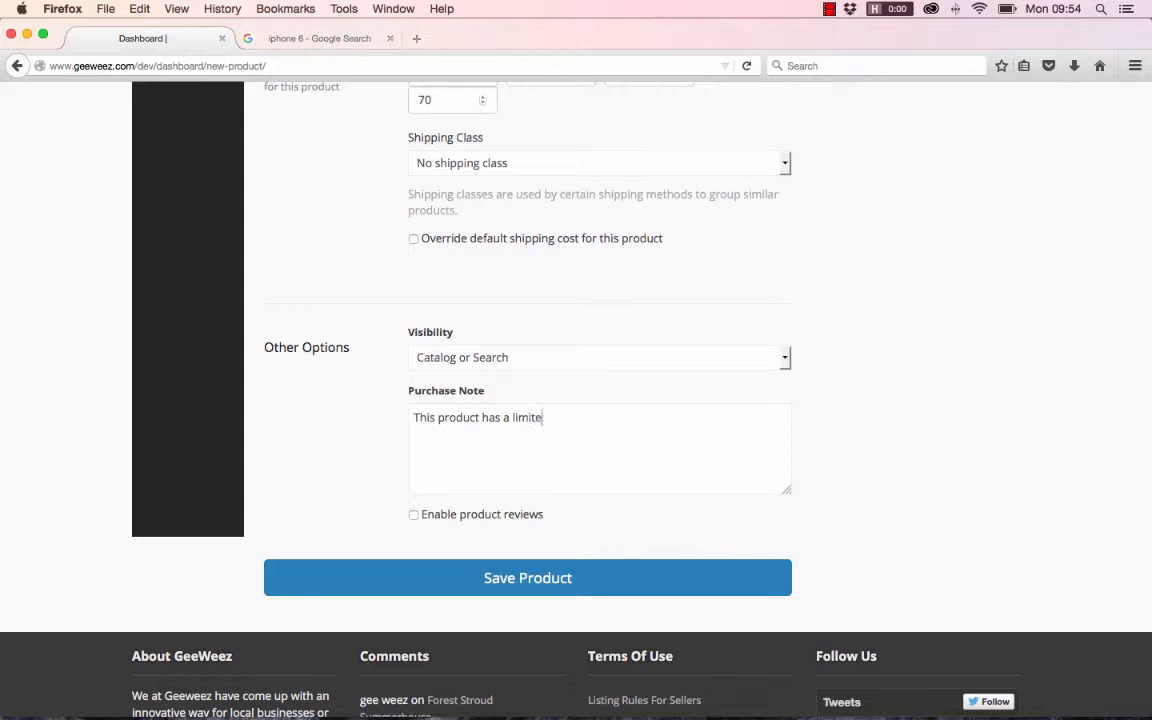
type("d time scale of sale...")
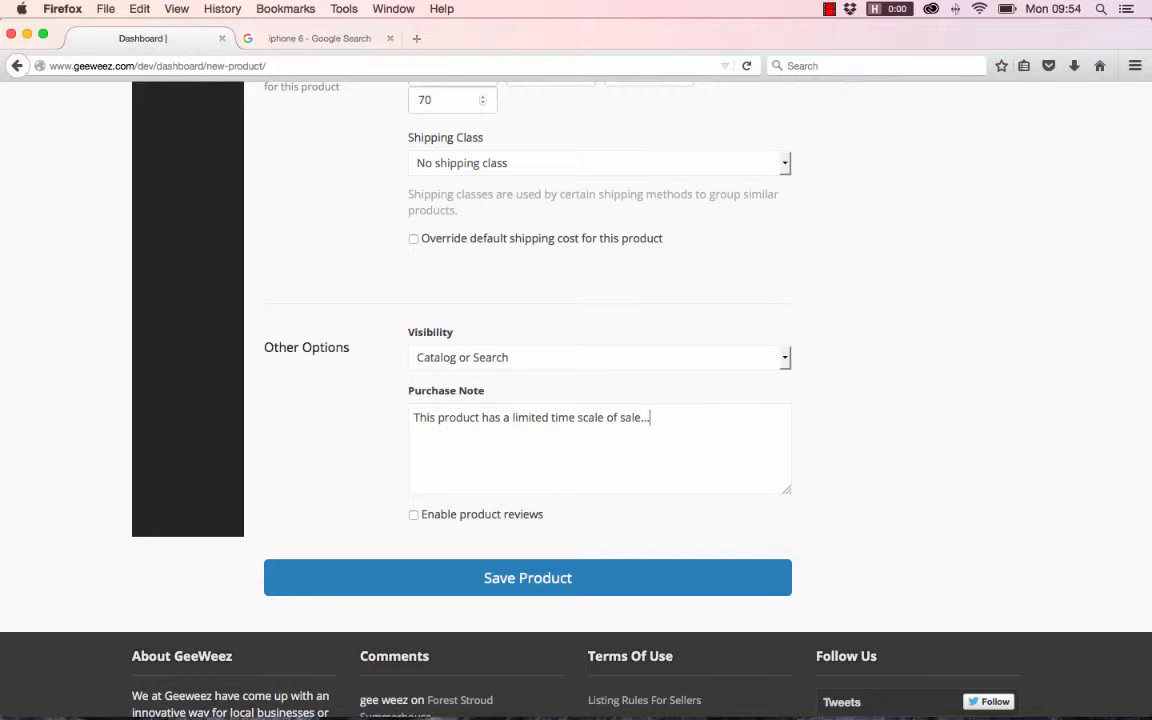
- Enable product reviews for the iPhone 6 product under Other Options
scroll(625, 437, "up", 1)
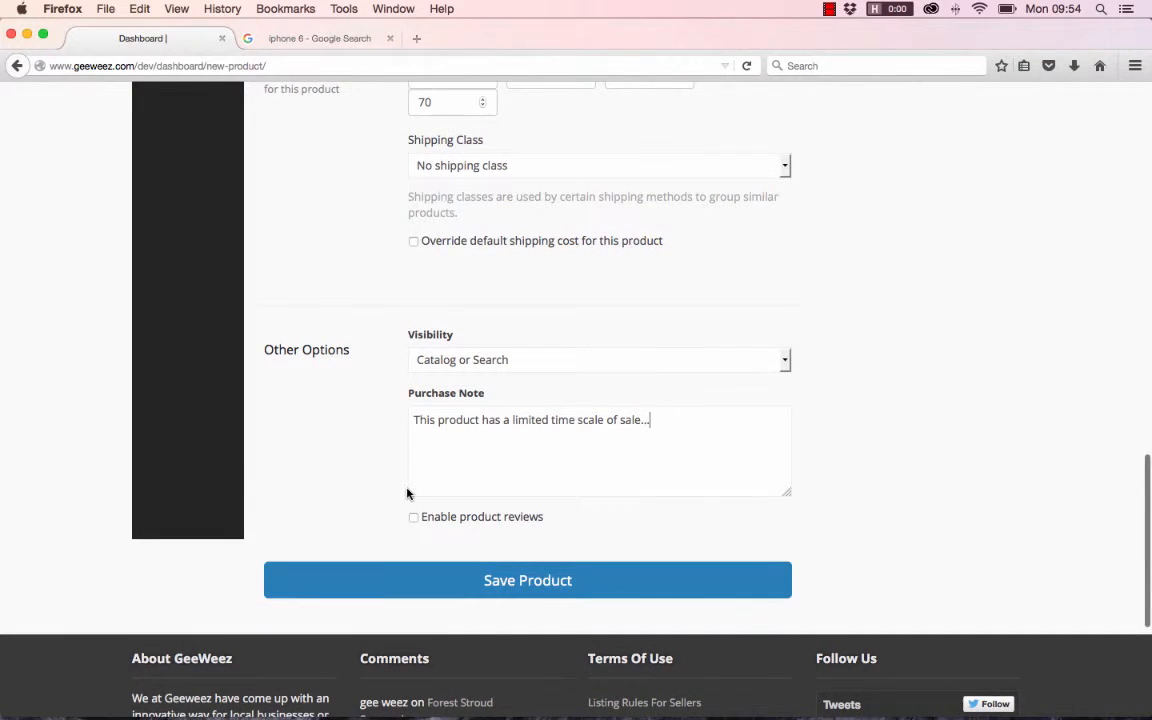
scroll(407, 493, "down", 1)
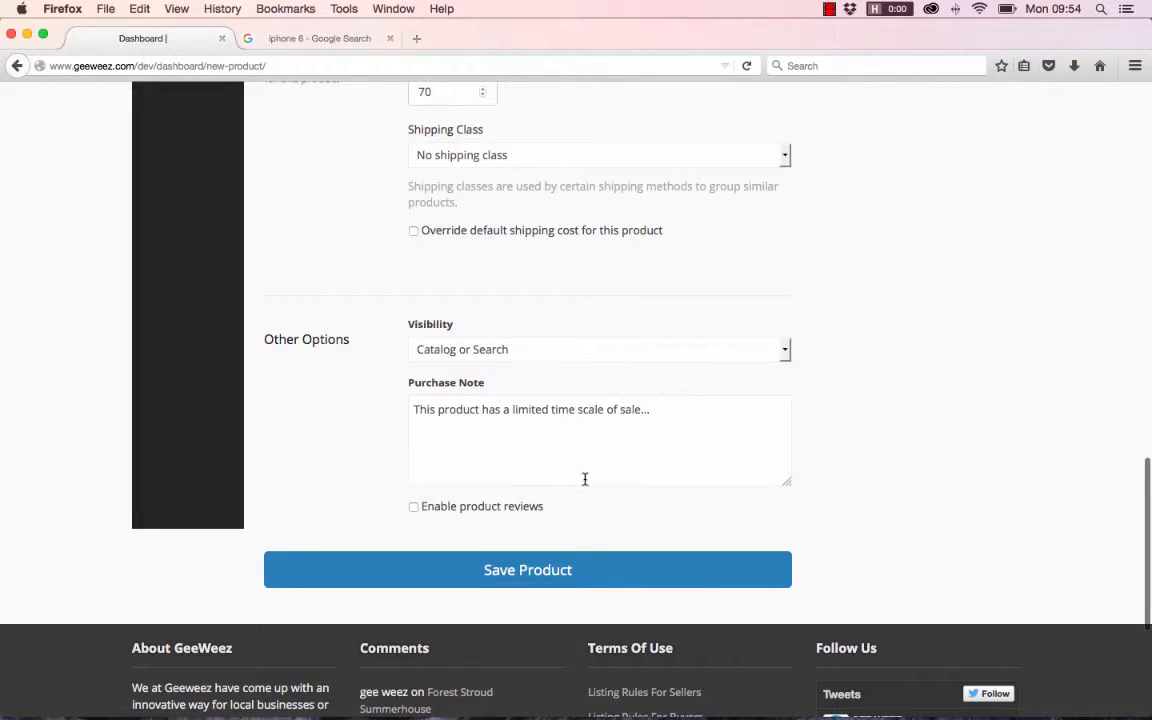
scroll(586, 478, "down", 2)
left_click(413, 424)
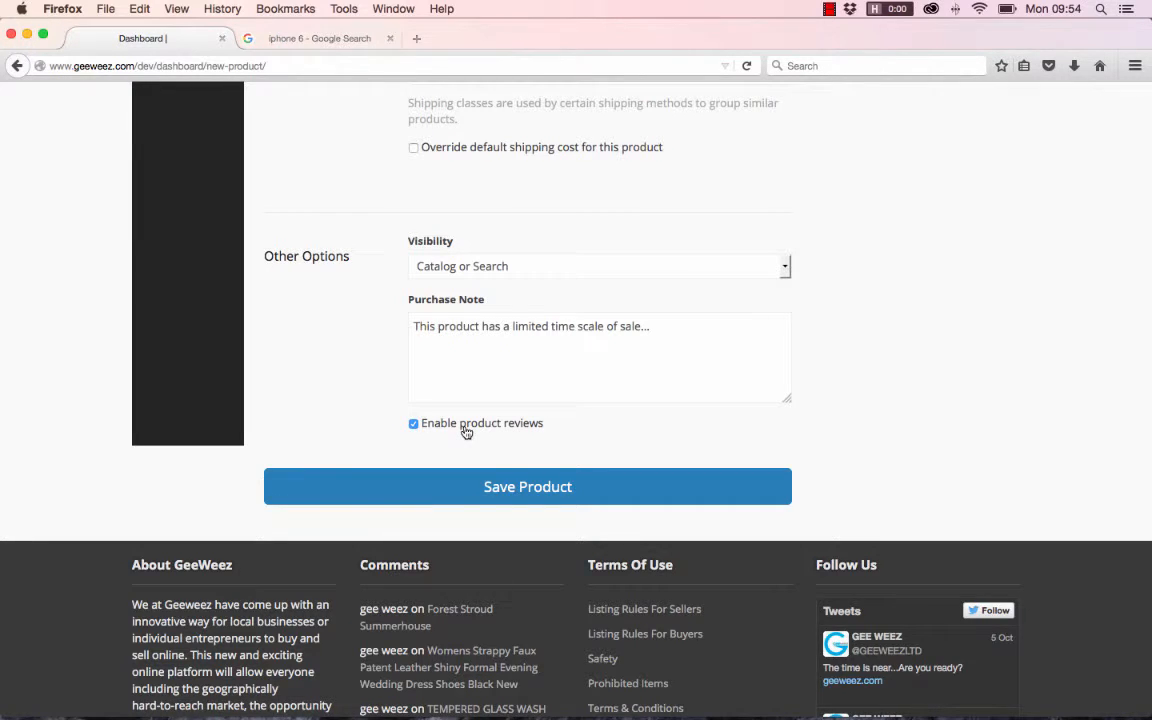
- Review the filled-in product form, from title, price and images through inventory, shipping and other options
scroll(466, 432, "up", 4)
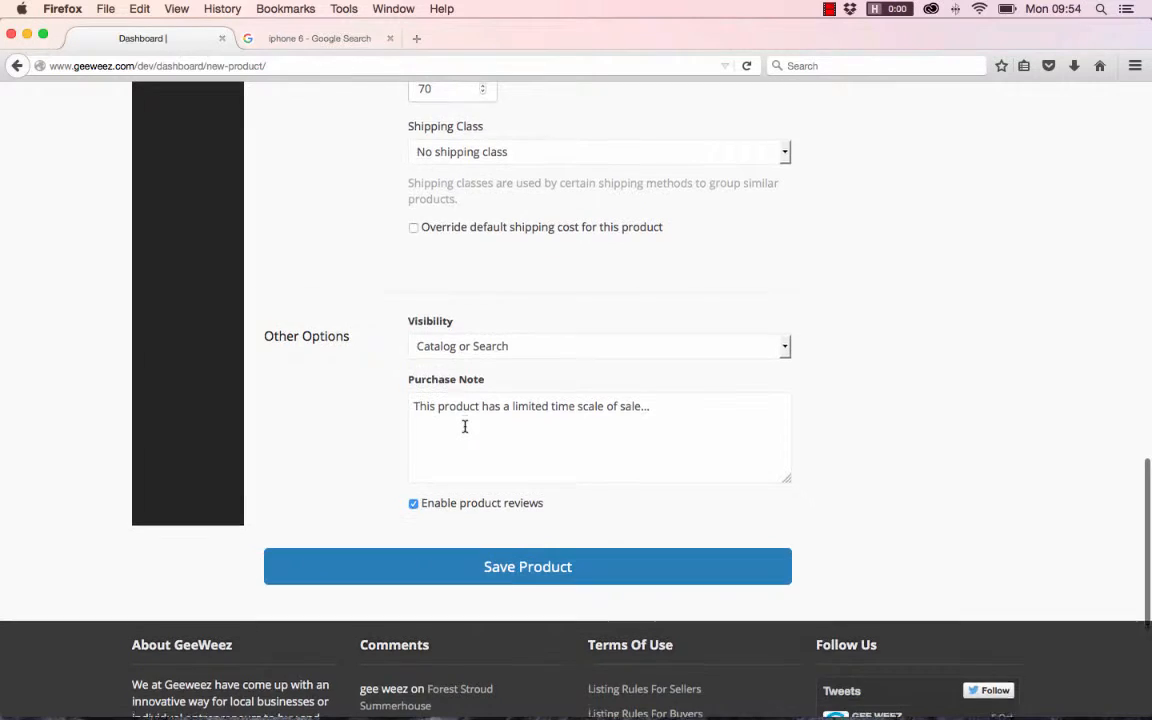
scroll(465, 427, "up", 4)
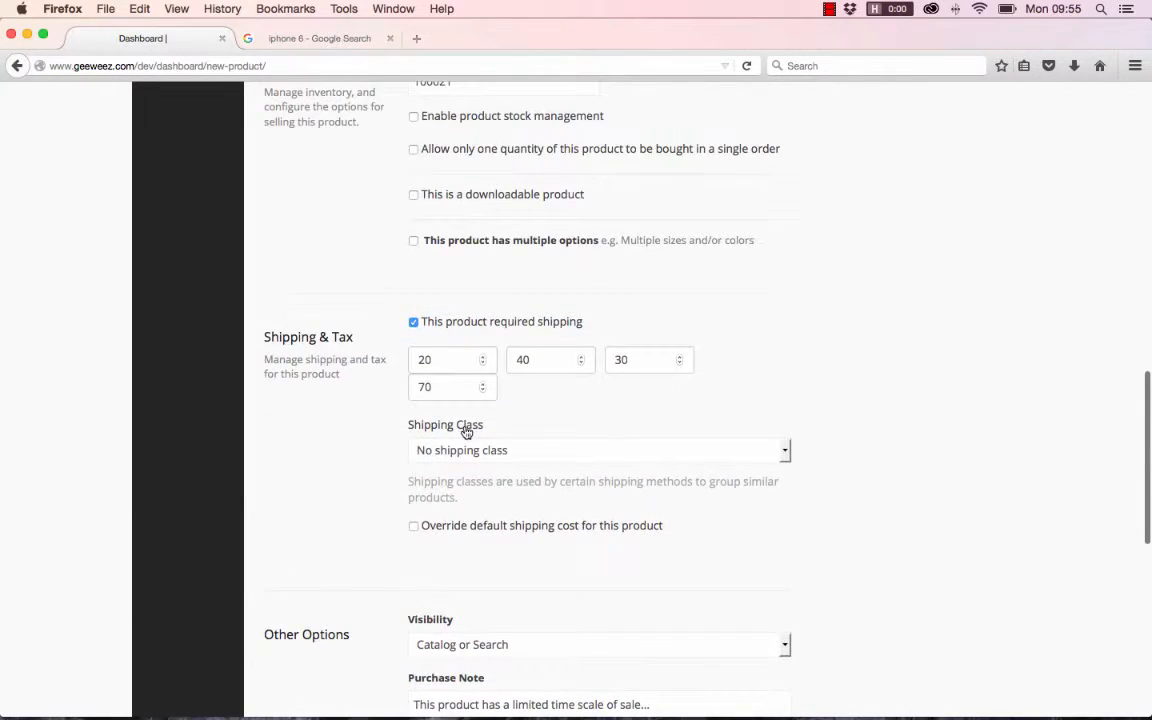
scroll(466, 432, "down", 2)
scroll(466, 432, "down", 5)
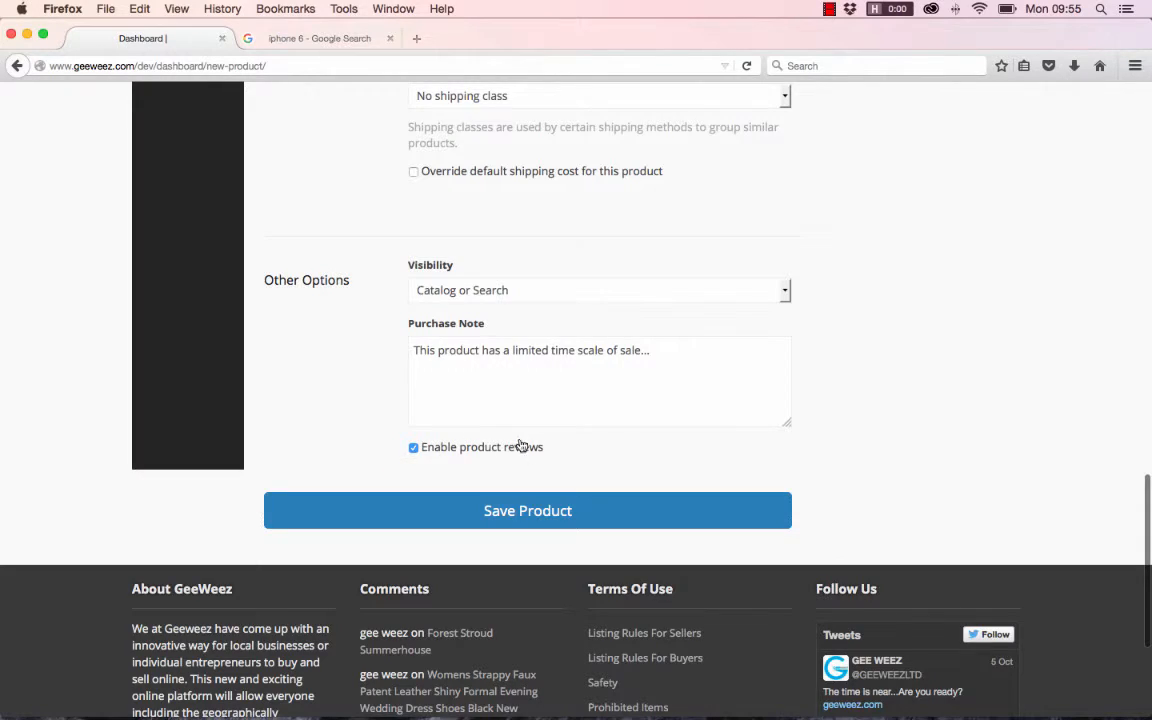
scroll(595, 451, "up", 12)
scroll(595, 451, "up", 10)
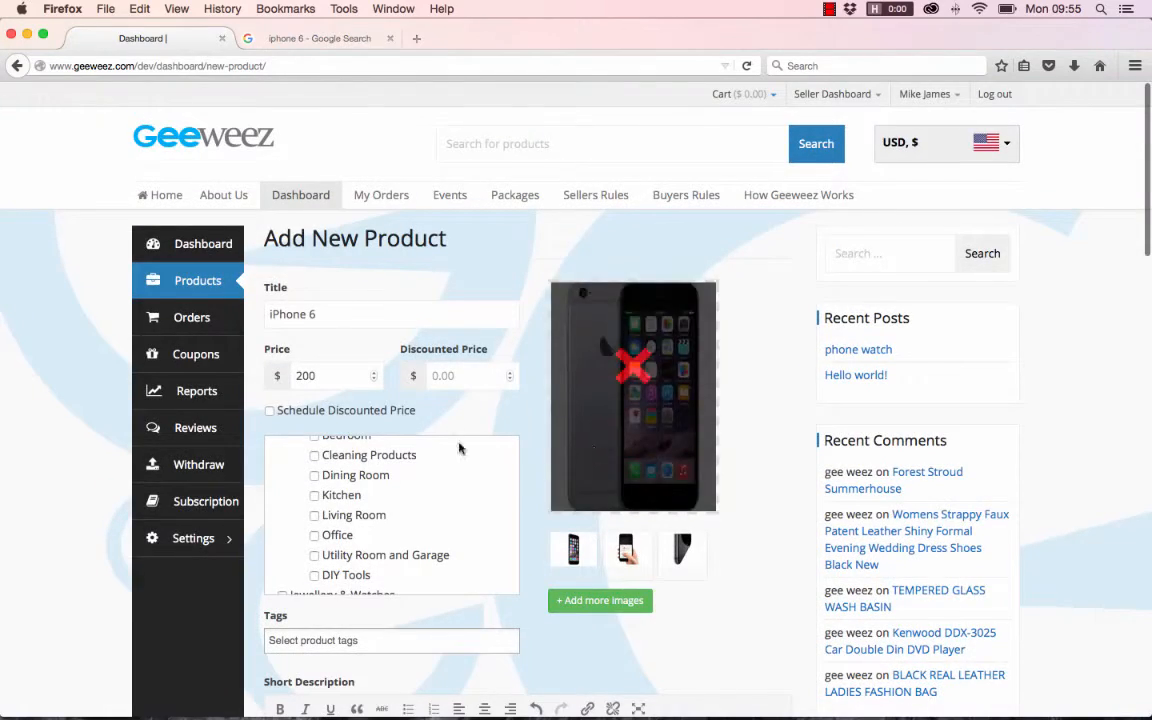
scroll(470, 442, "down", 8)
scroll(472, 442, "down", 20)
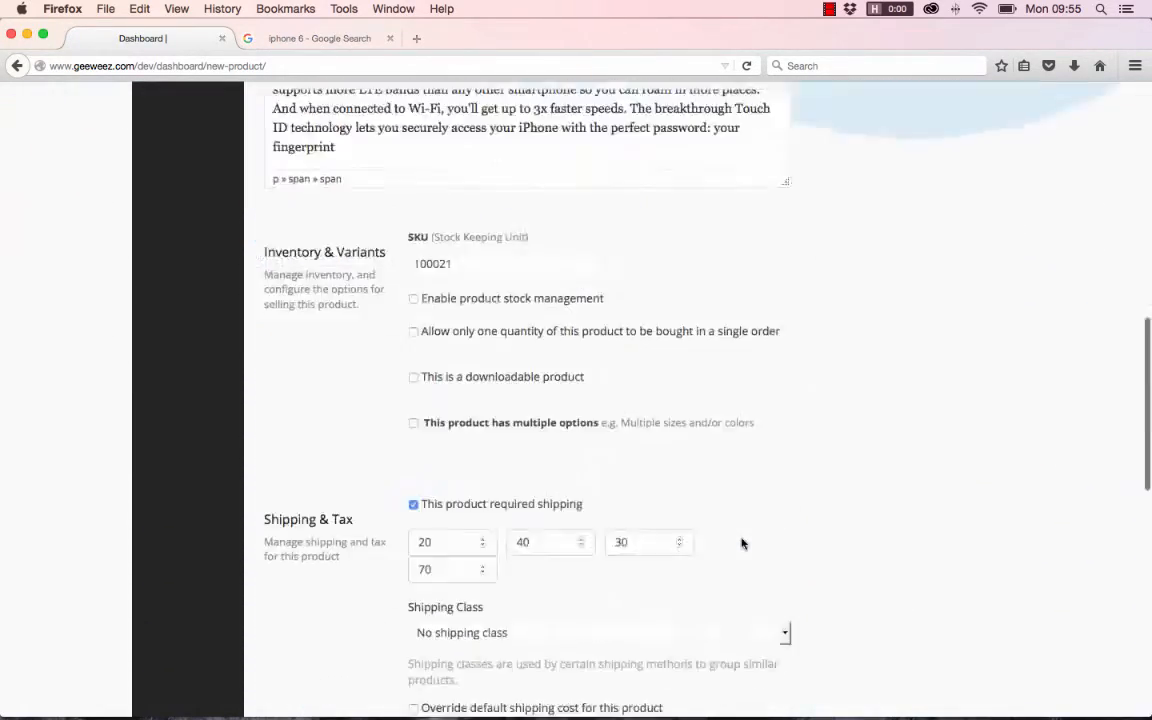
scroll(476, 272, "up", 2)
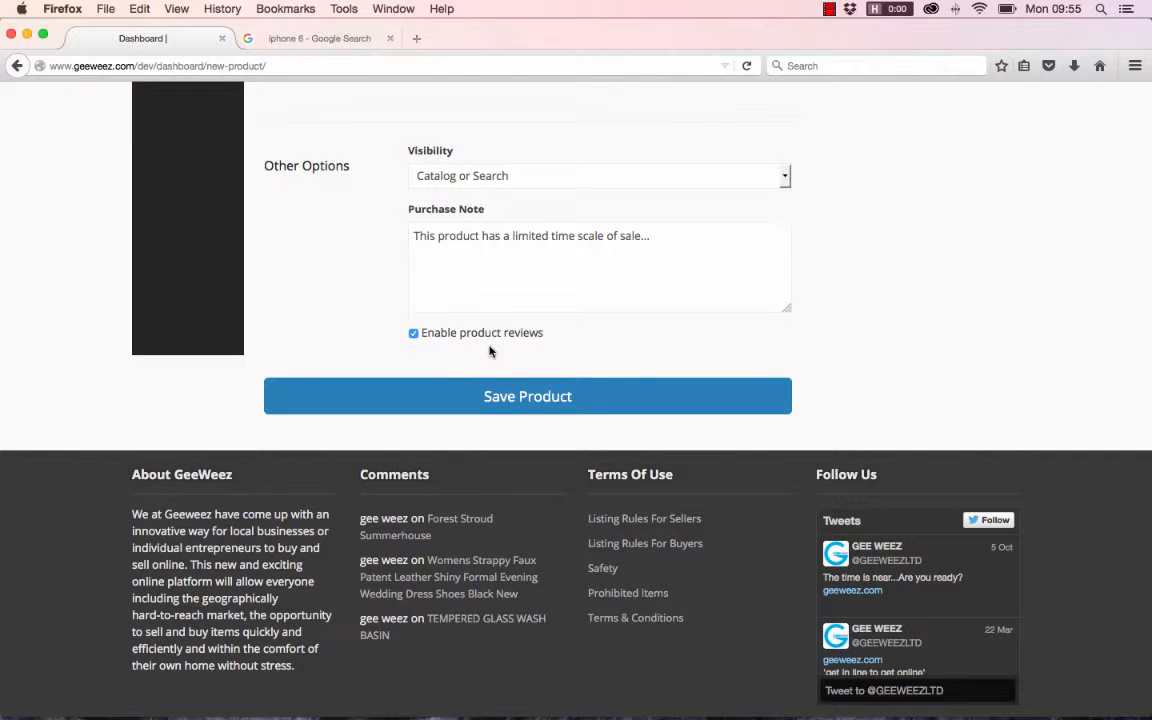
- Save the new iPhone 6 product with all its entered details
scroll(316, 340, "down", 2)
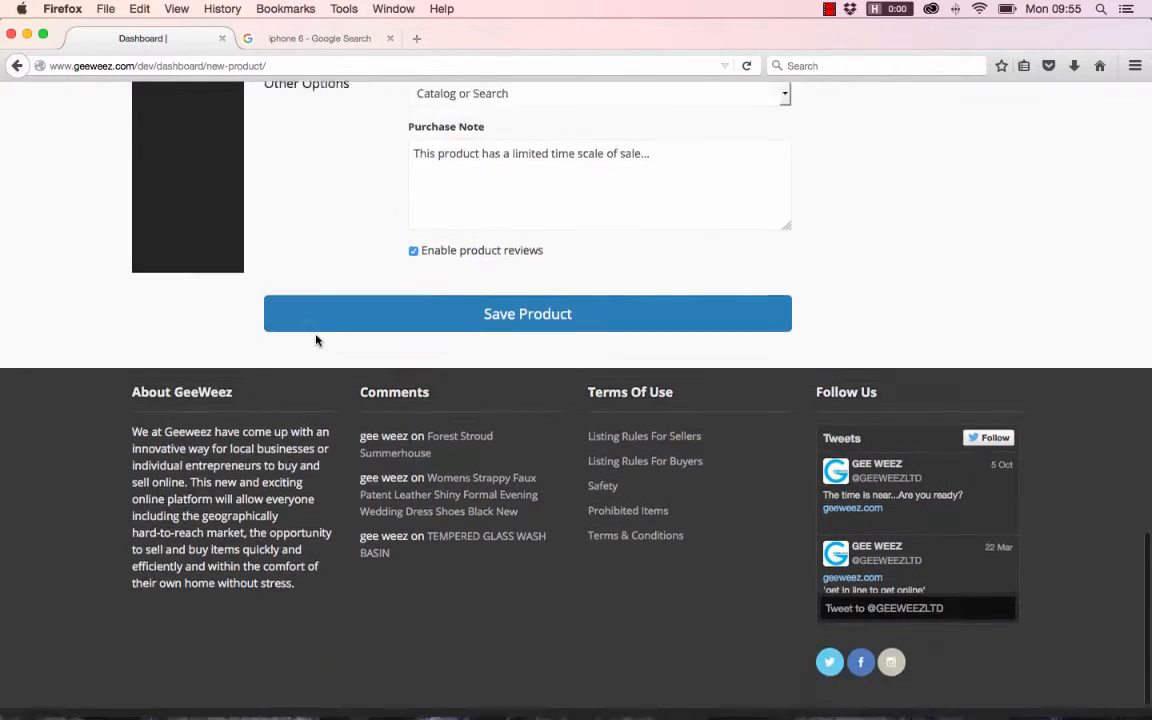
scroll(470, 268, "up", 5)
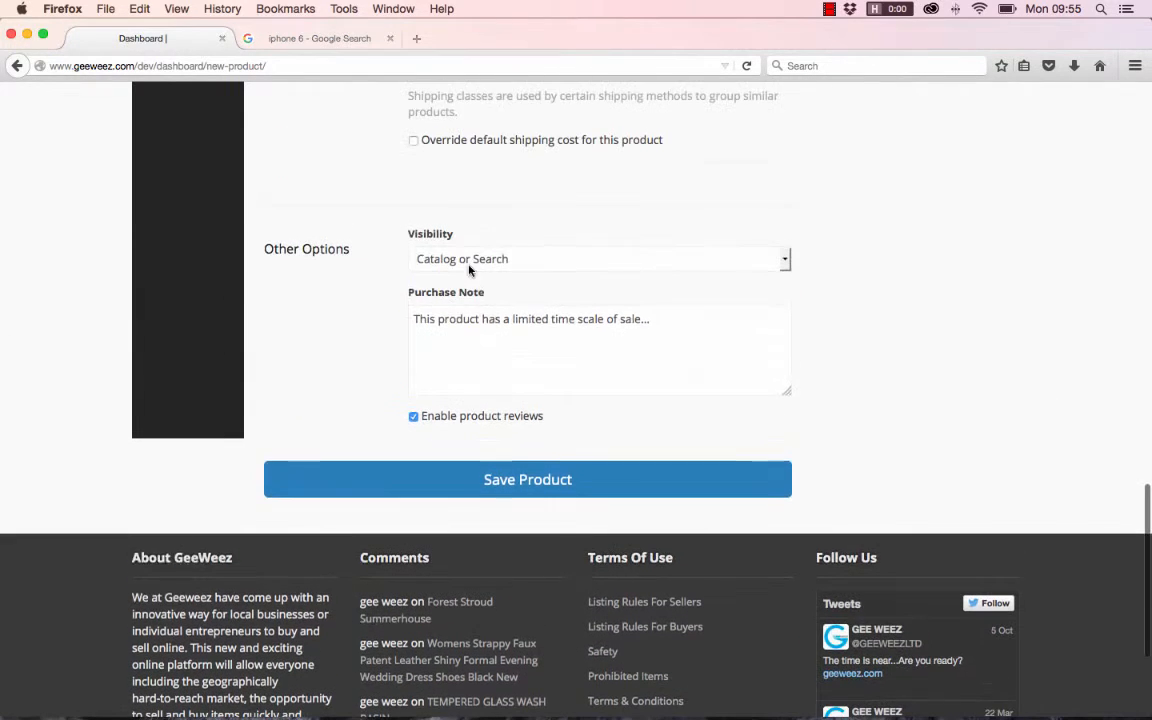
left_click(546, 483)
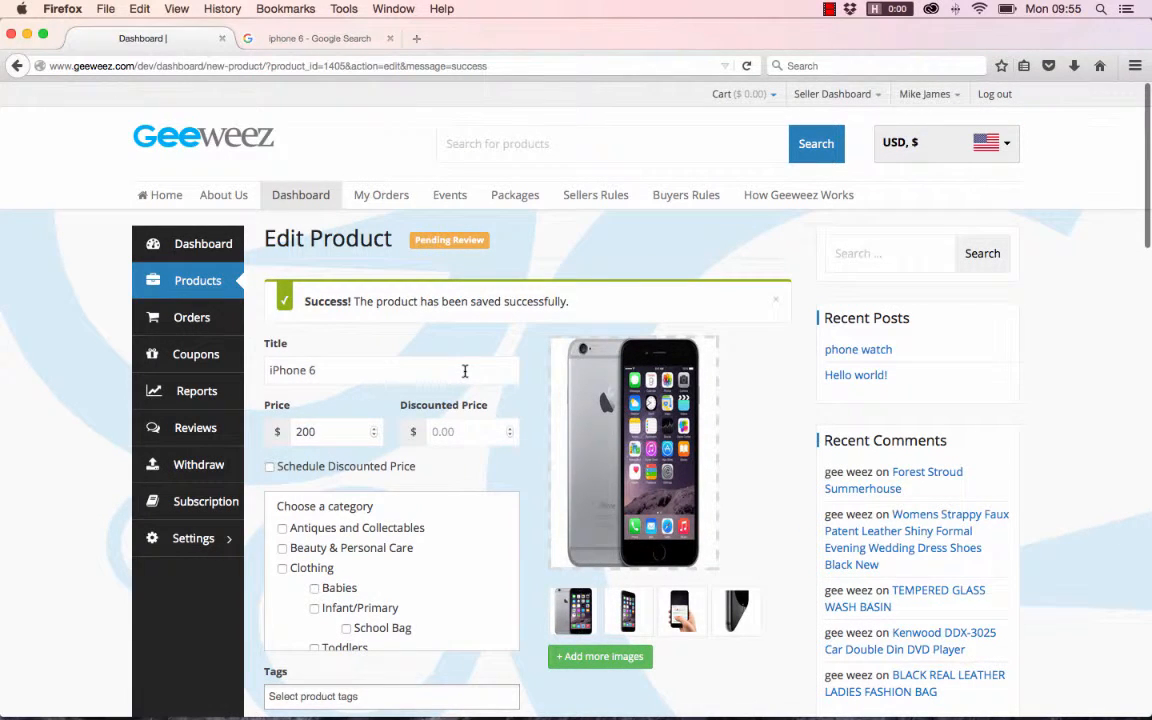
- Check the saved iPhone 6 product's review status, details, descriptions, inventory, shipping and other options on the Edit Product page
scroll(465, 371, "down", 2)
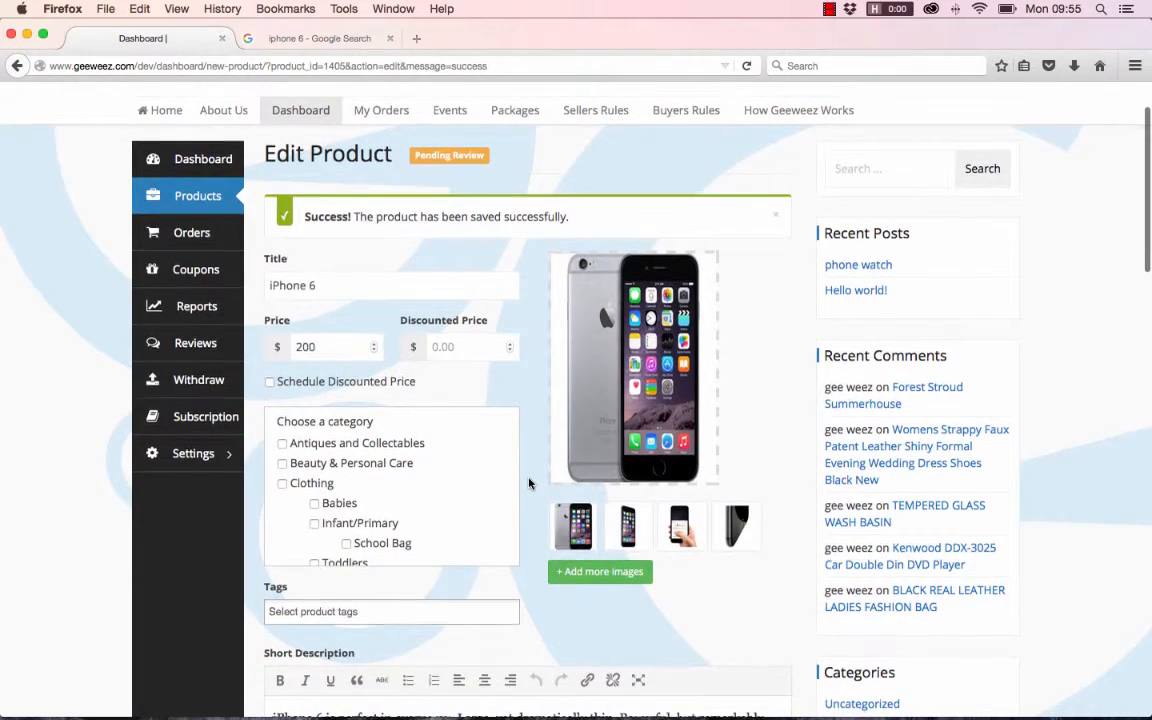
scroll(530, 480, "down", 1)
scroll(532, 483, "up", 3)
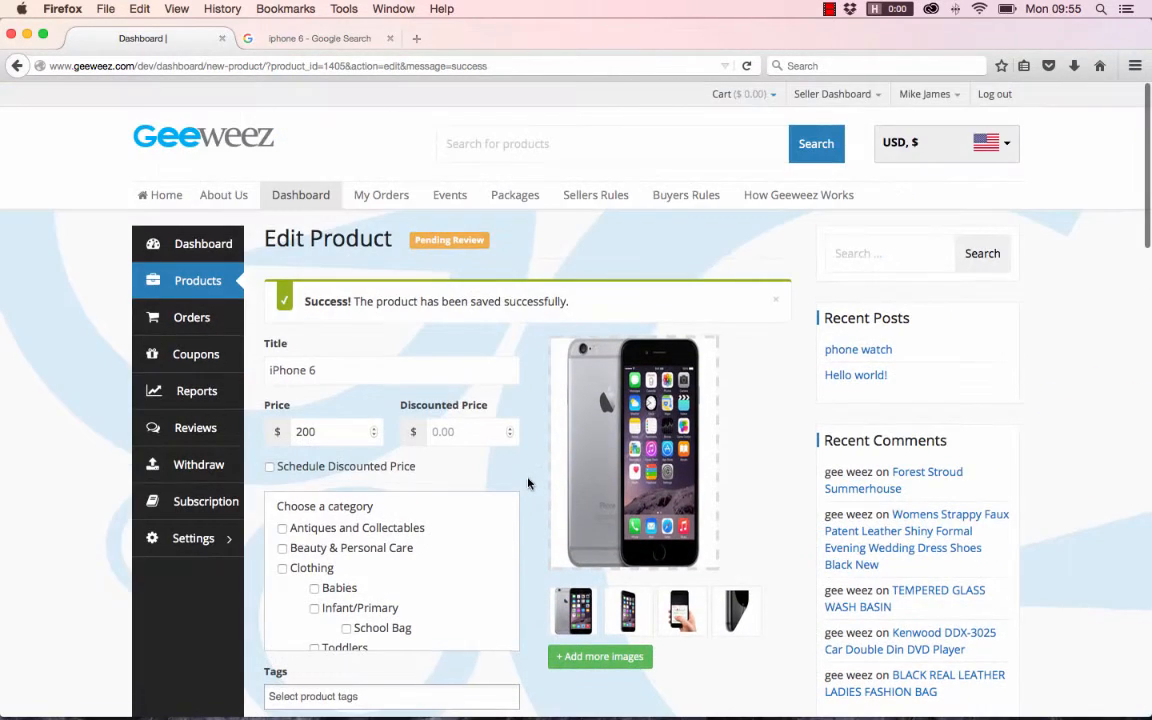
scroll(522, 432, "down", 10)
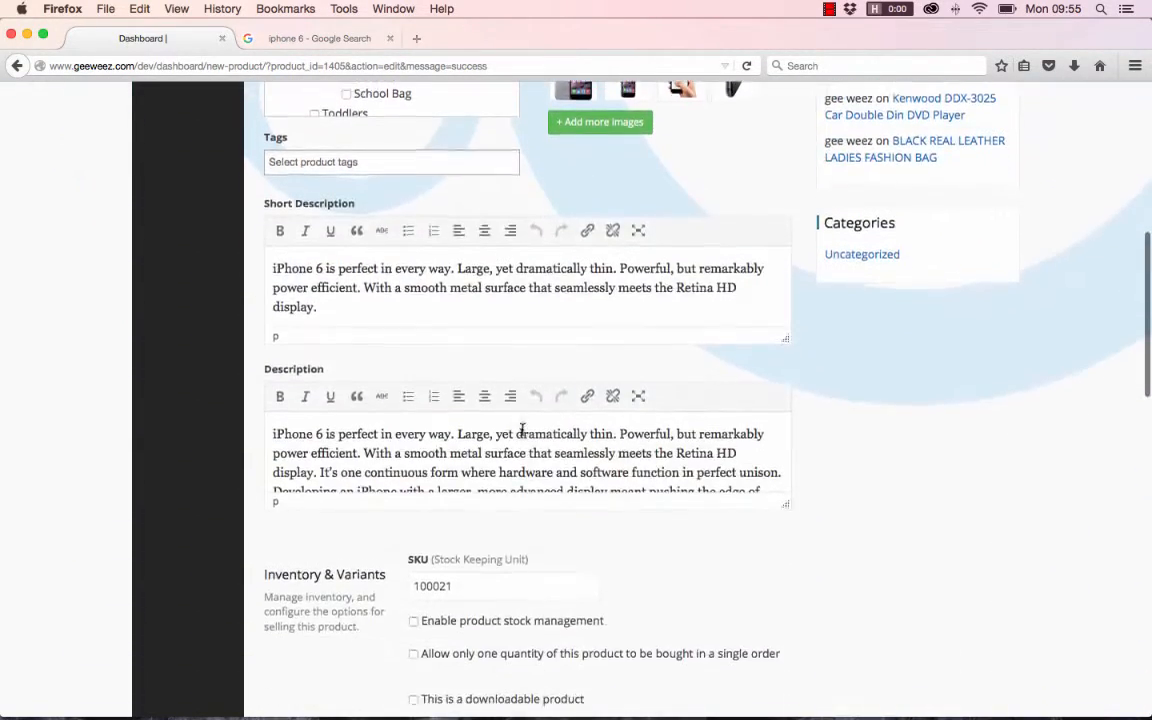
scroll(522, 430, "down", 5)
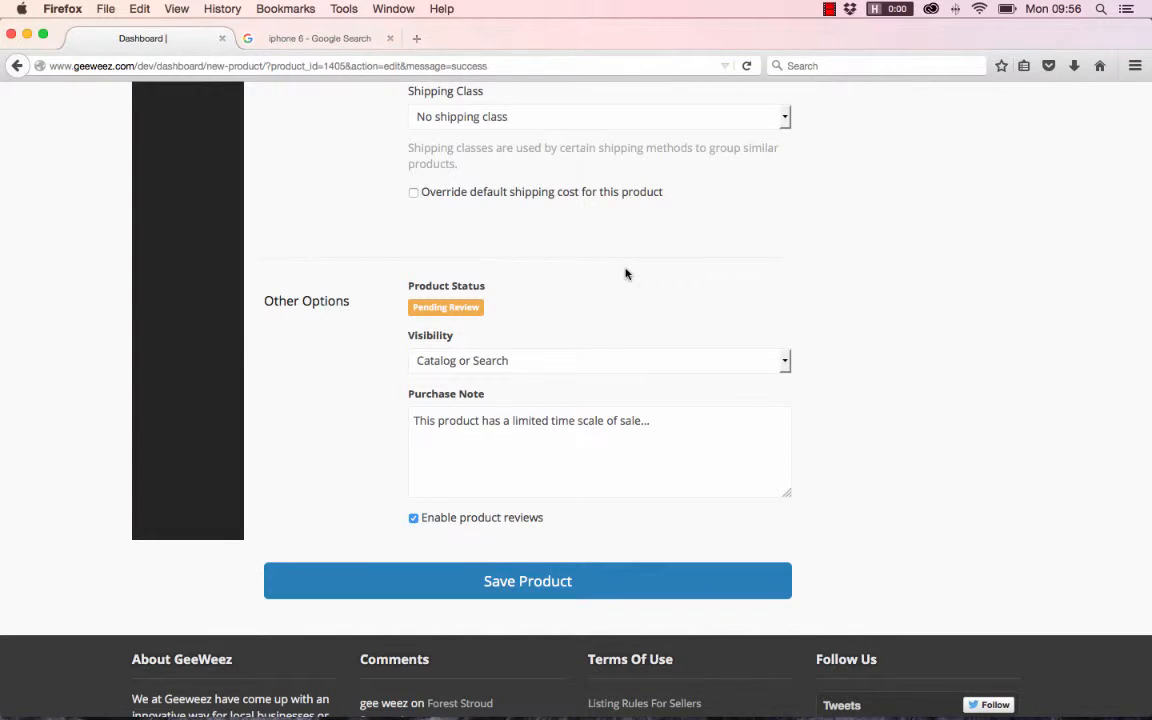
scroll(626, 274, "up", 15)
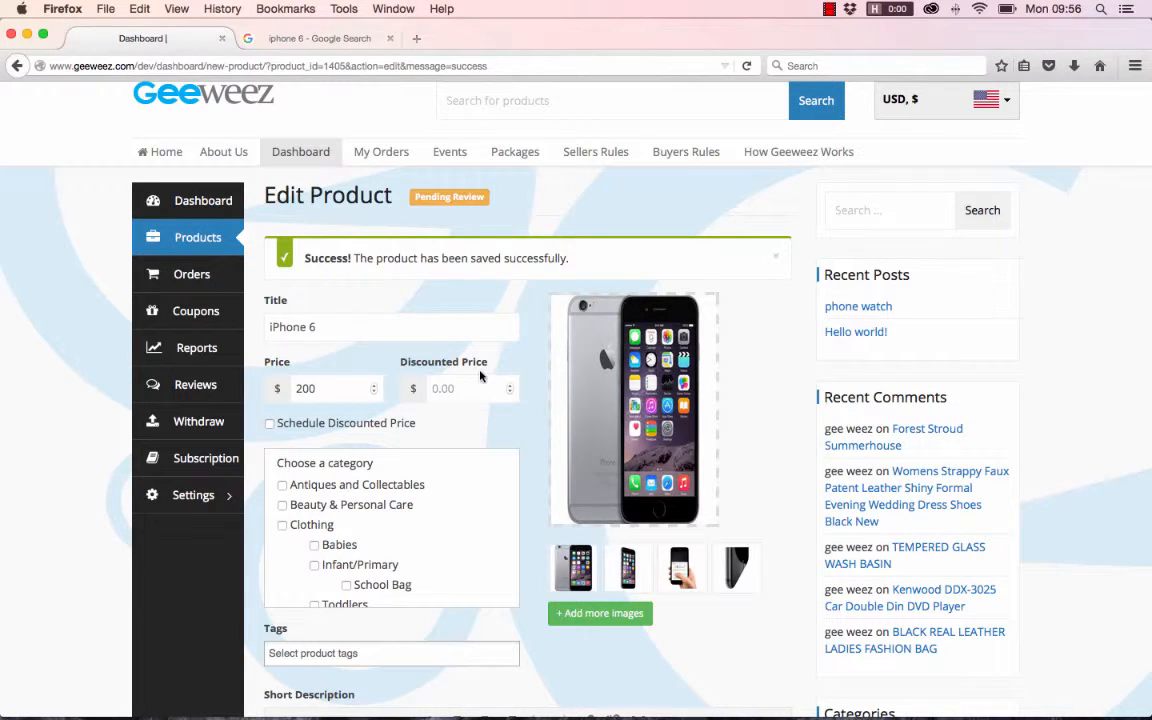
scroll(600, 293, "down", 1)
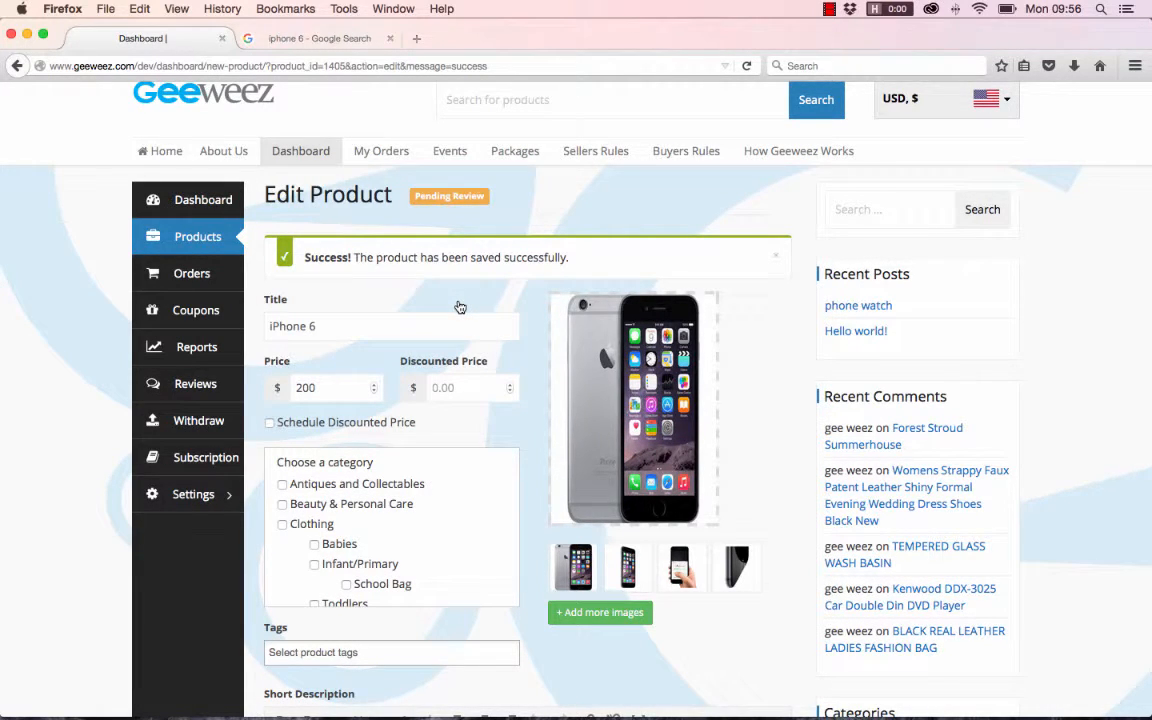
scroll(459, 307, "up", 2)
scroll(458, 300, "down", 10)
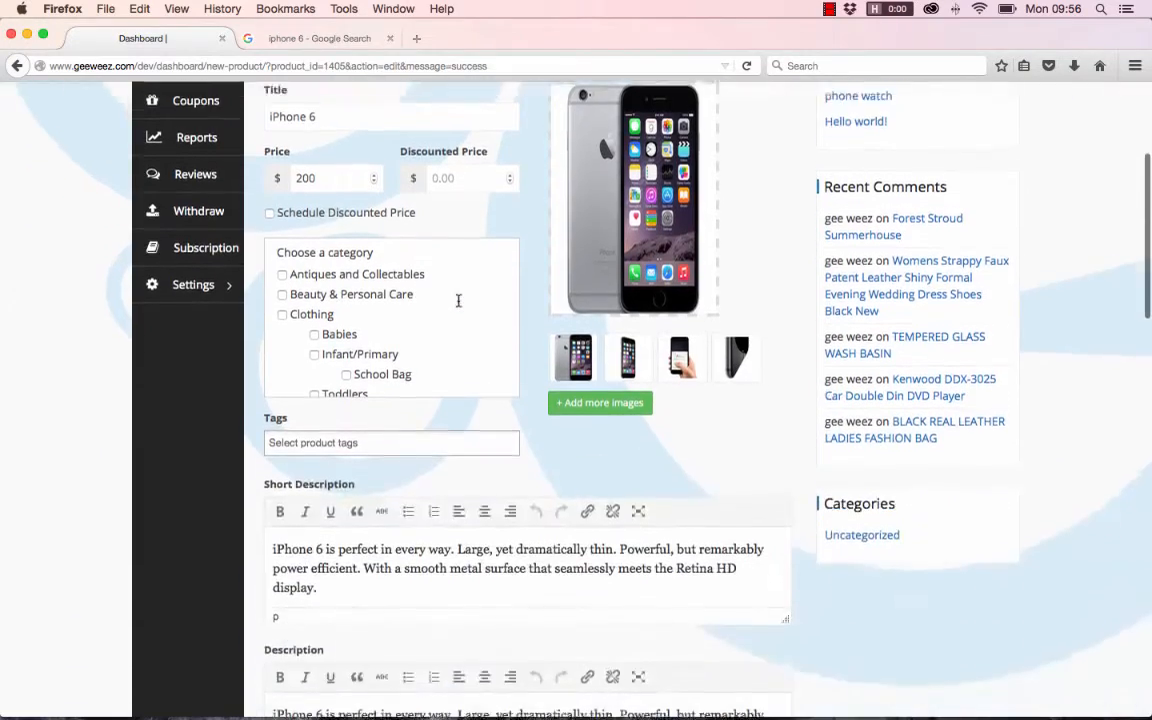
scroll(458, 300, "down", 8)
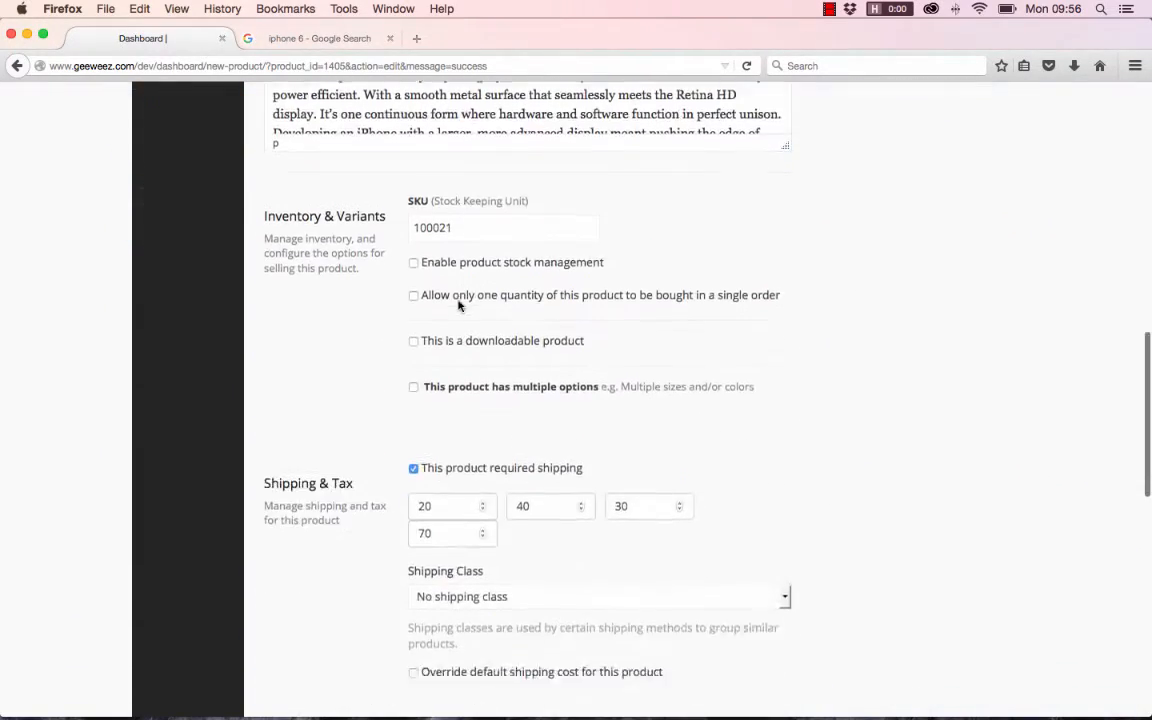
scroll(458, 306, "down", 10)
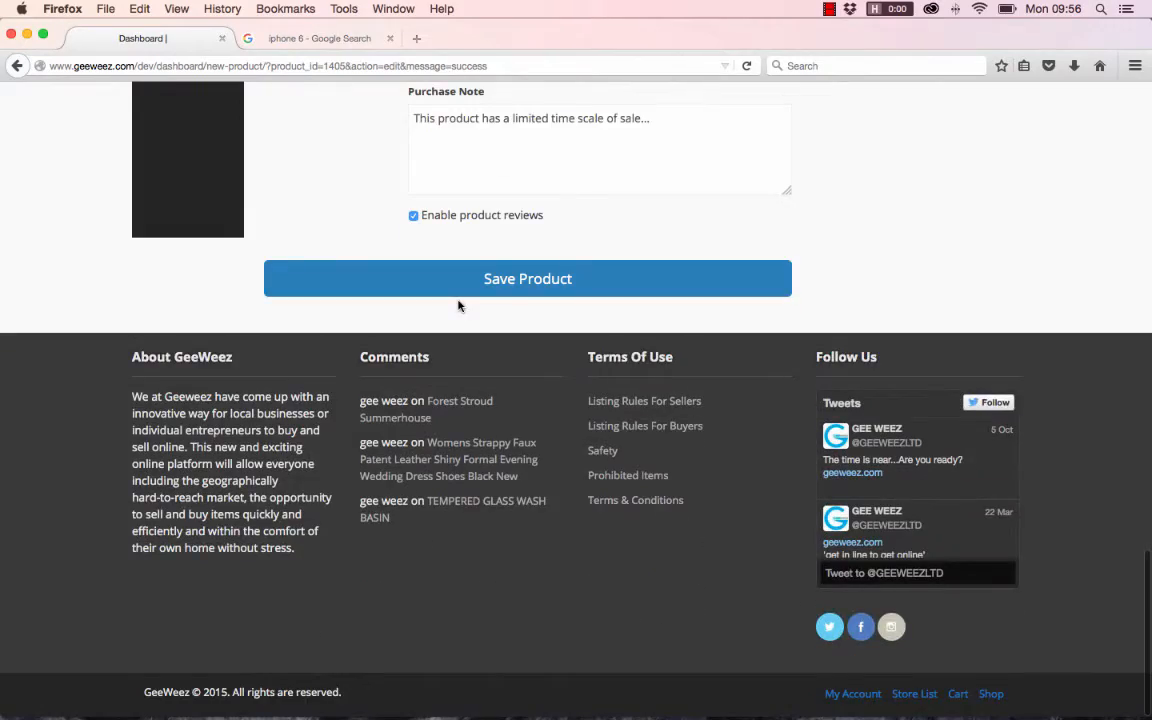
scroll(458, 306, "up", 20)
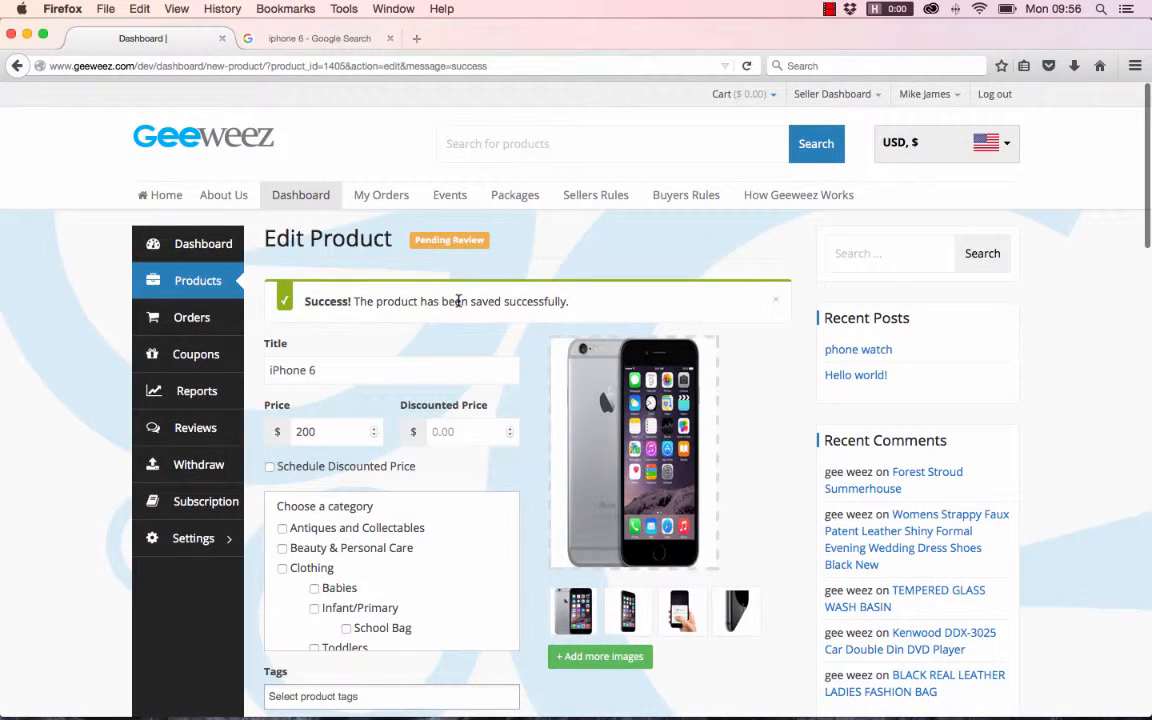
scroll(186, 250, "down", 1)
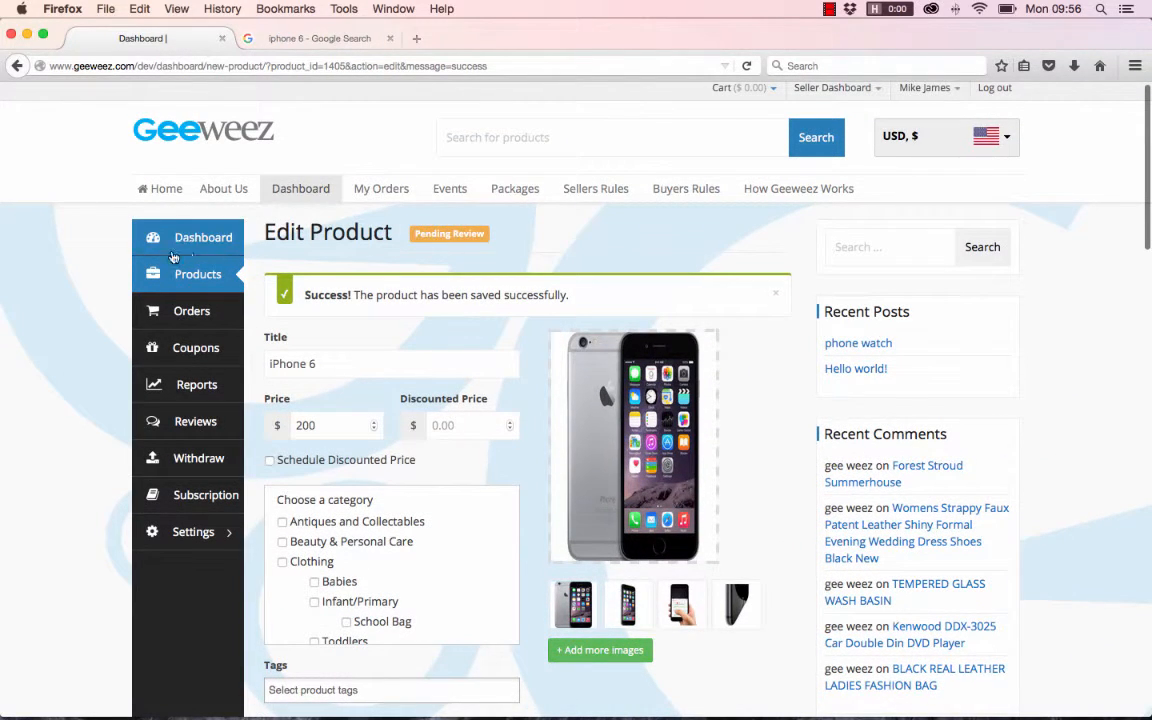
- Open the seller's product list, try to view the iPhone 6 product page, and return to the list
left_click(188, 282)
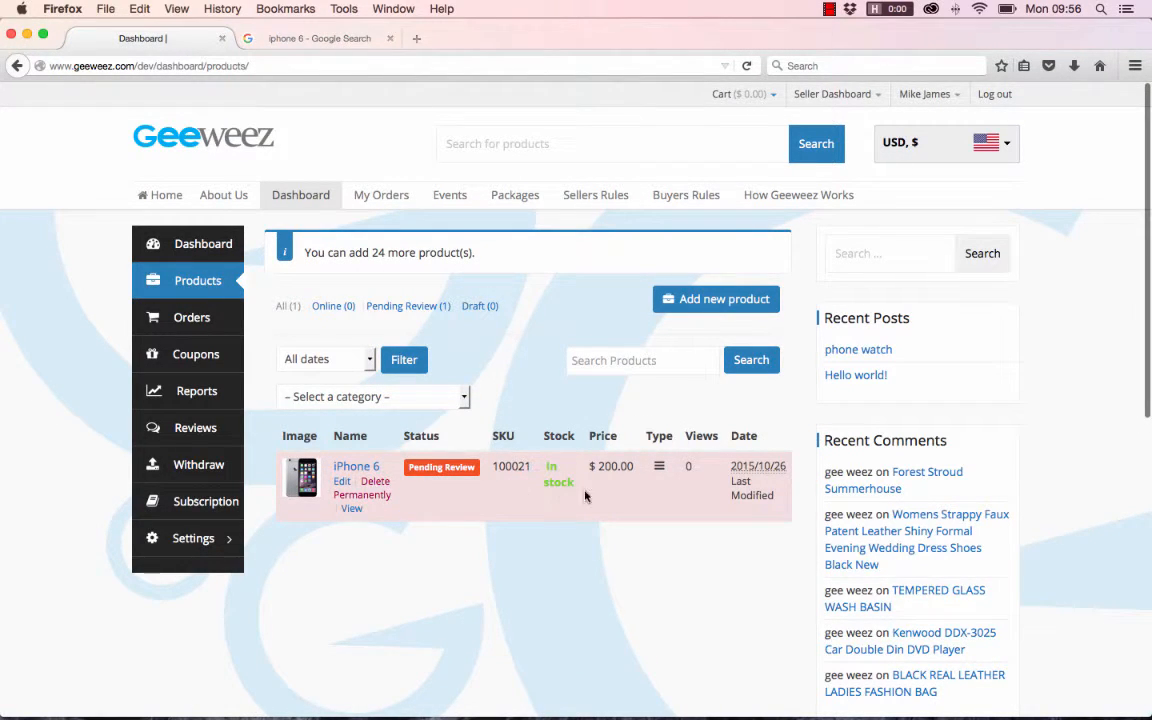
left_click(352, 509)
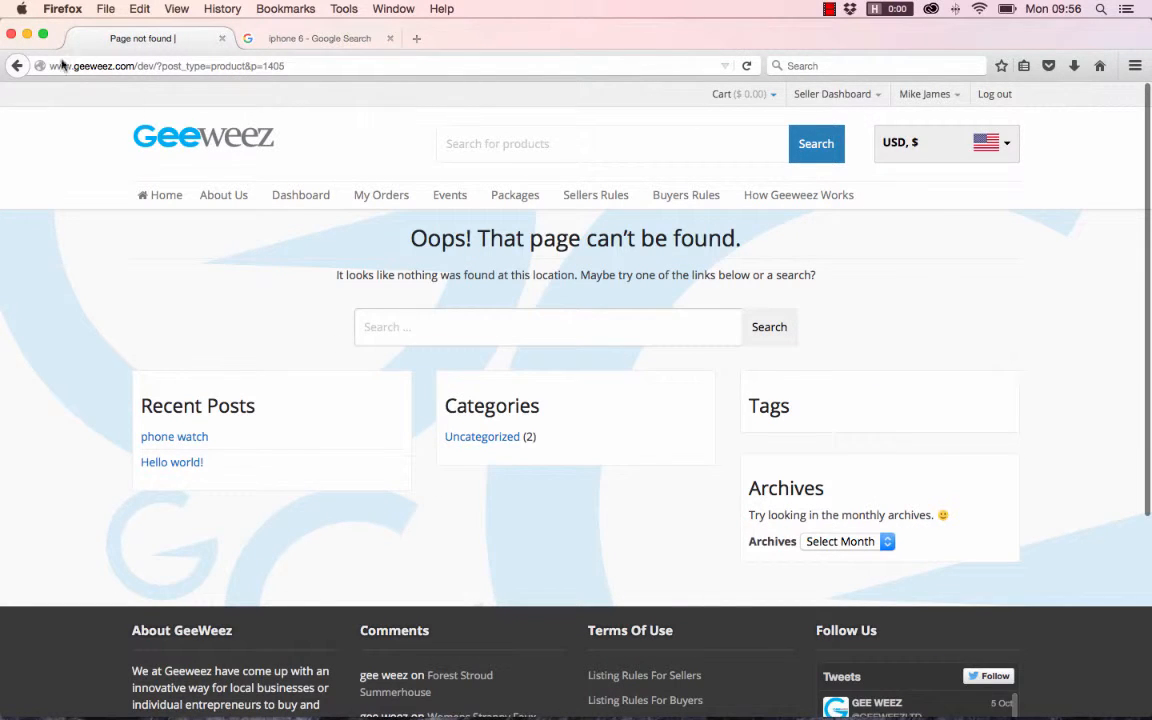
left_click(16, 67)
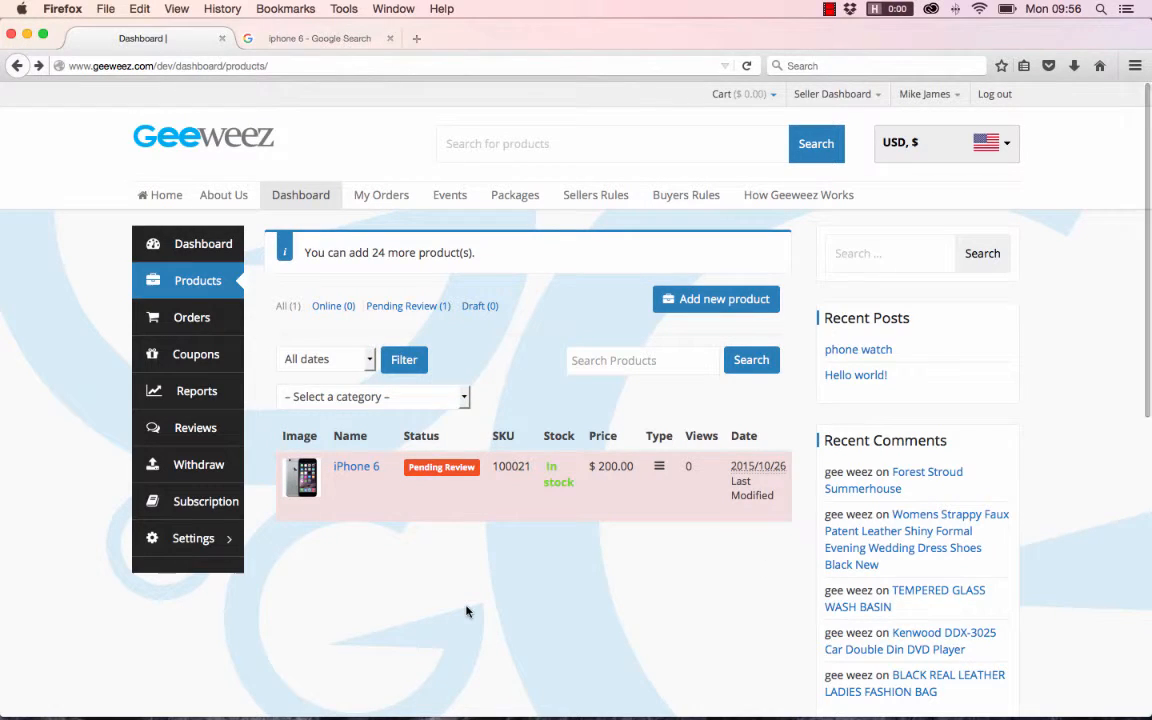
mouse_move(439, 481)
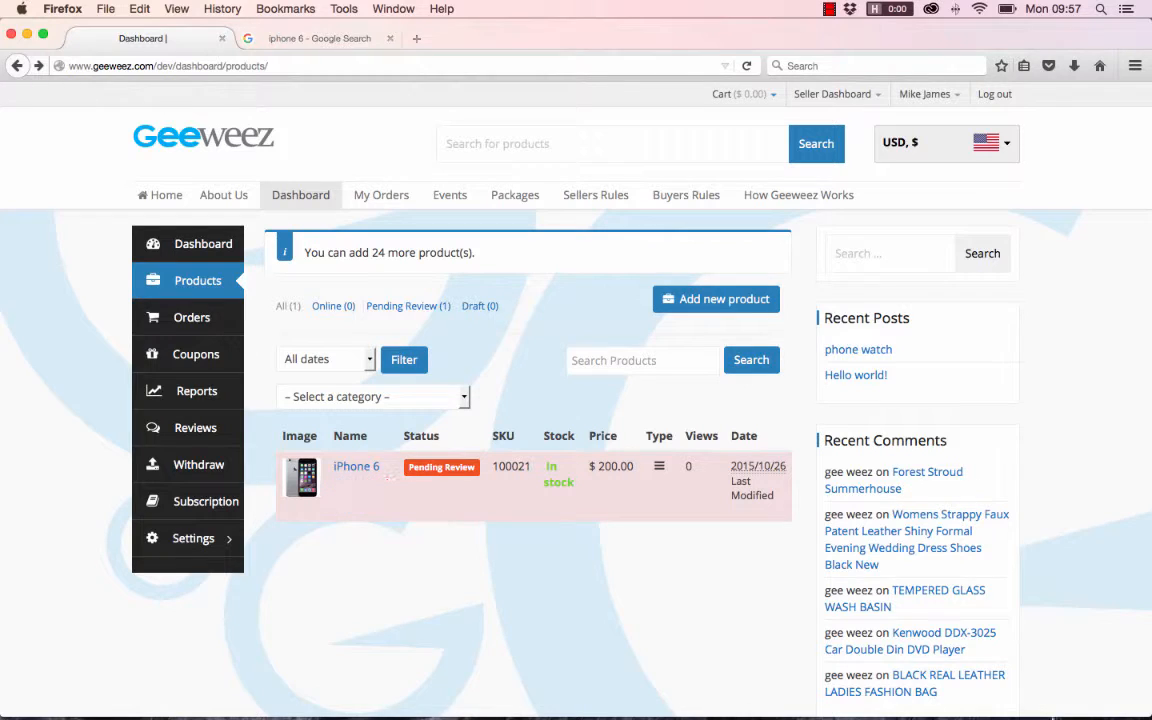
left_click(829, 9)
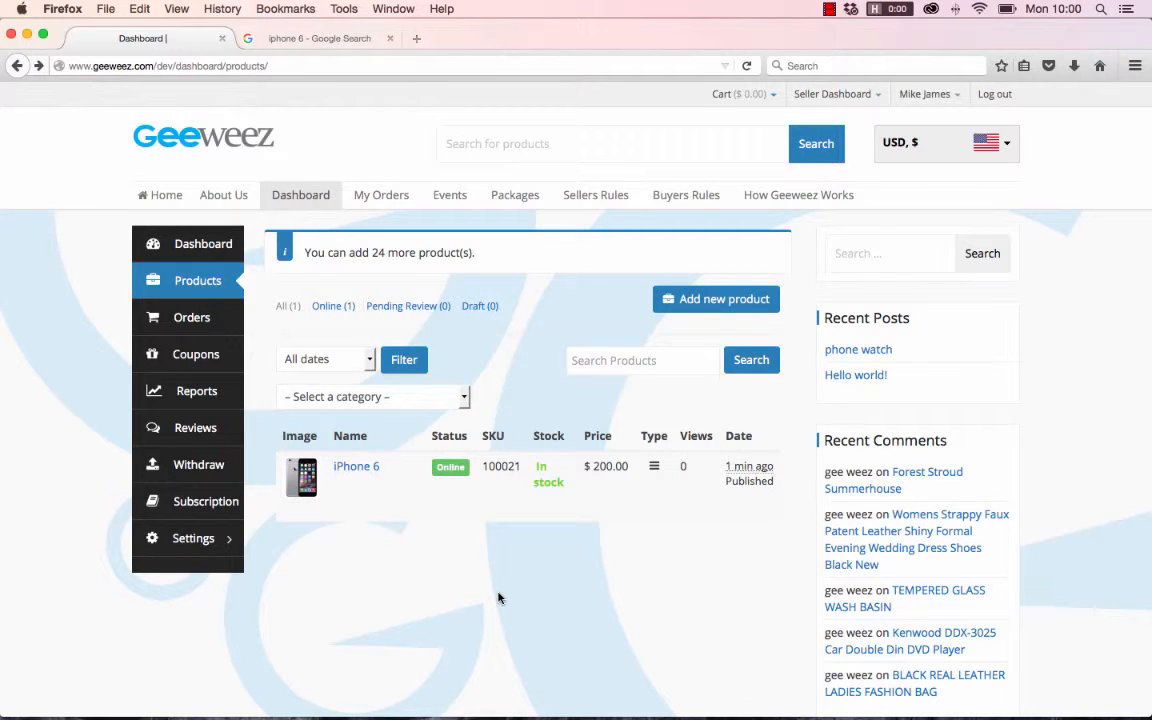
- Open the published iPhone 6 product page and view its second and third gallery images at full size, returning to the page
mouse_move(373, 484)
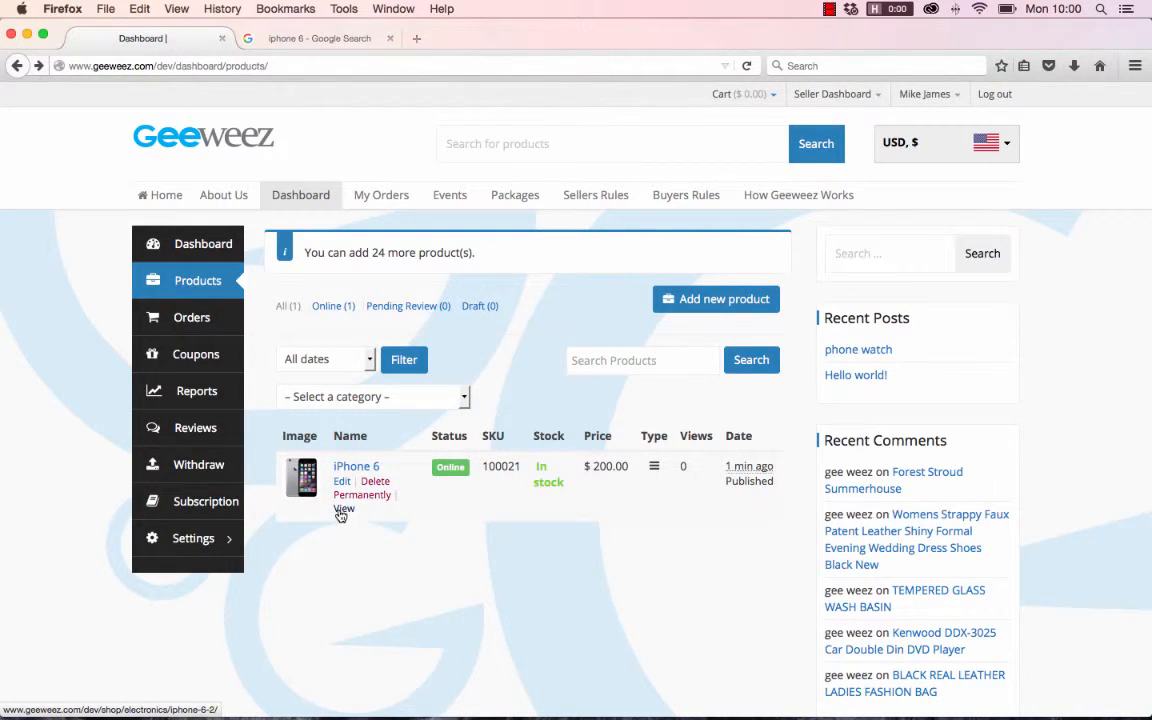
left_click(341, 512)
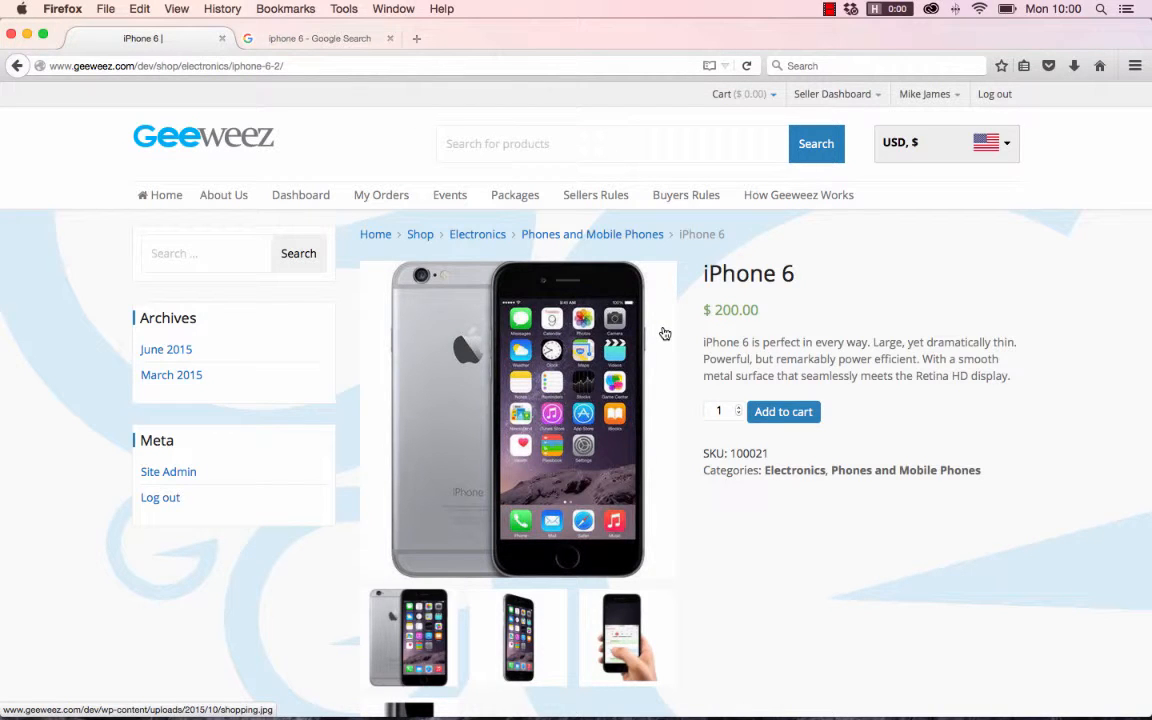
scroll(969, 404, "down", 2)
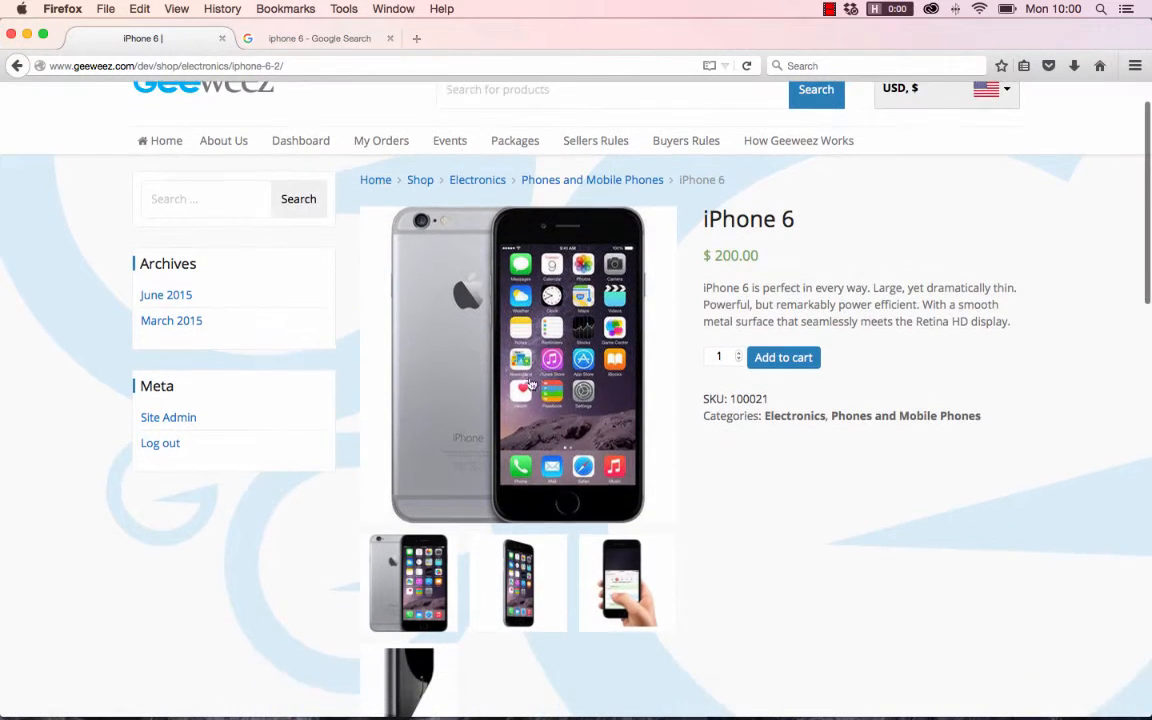
scroll(538, 355, "down", 3)
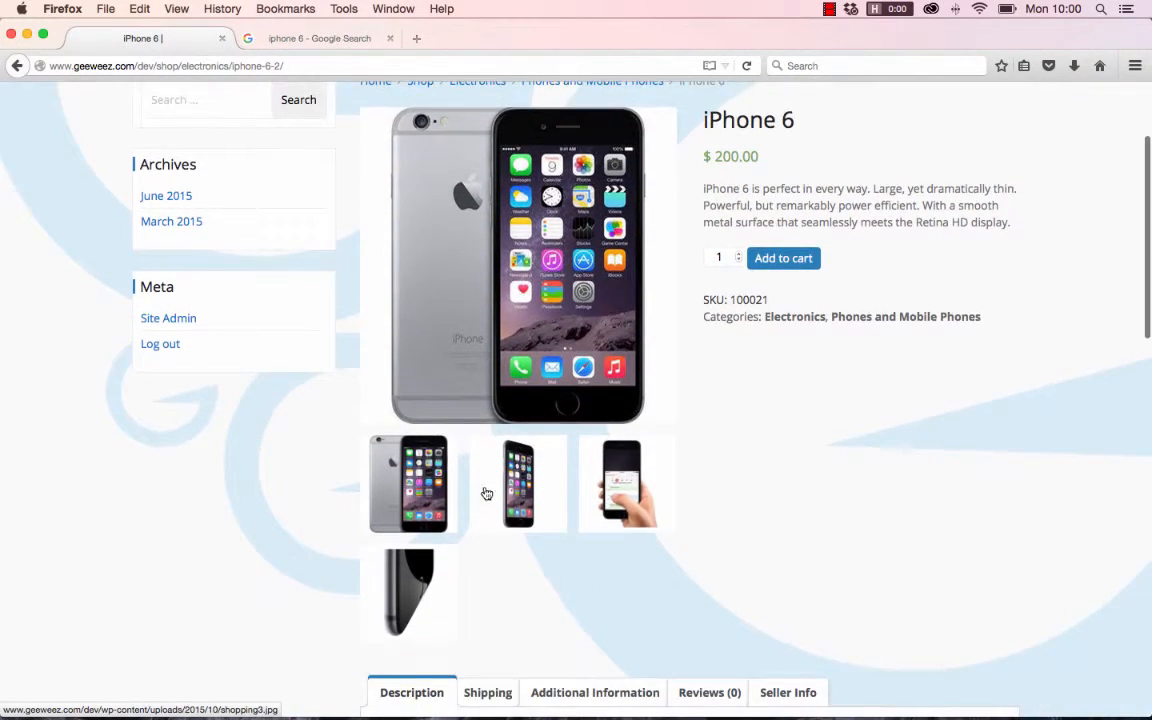
left_click(513, 488)
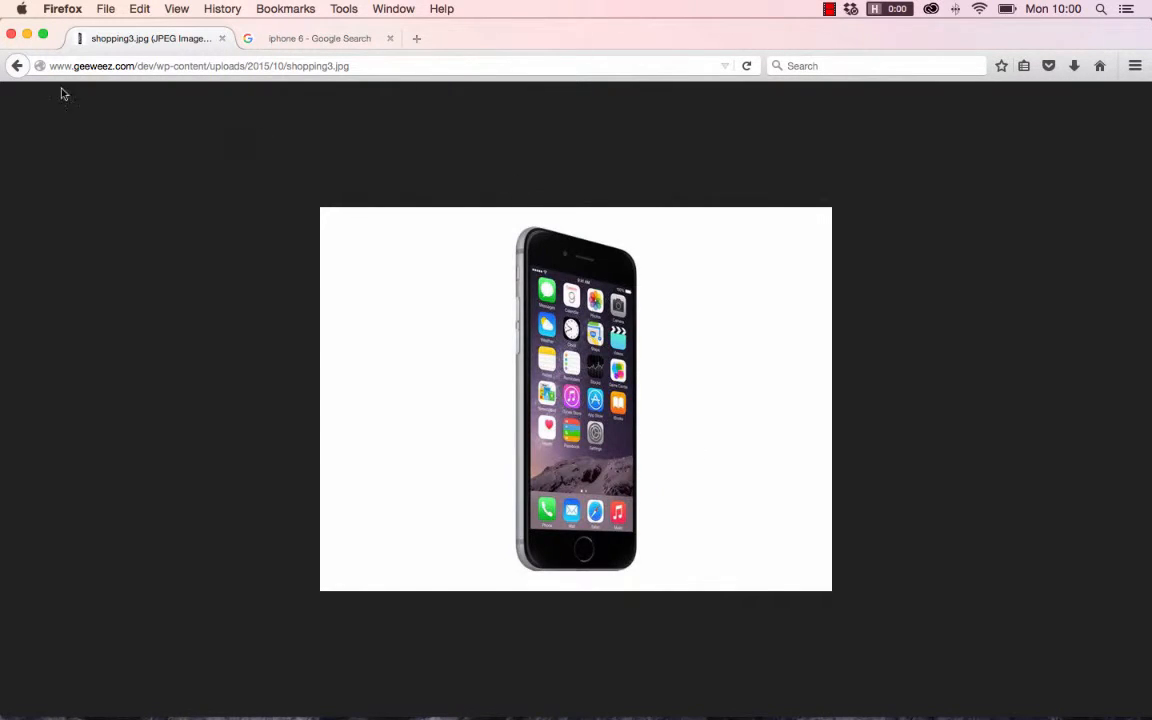
left_click(16, 65)
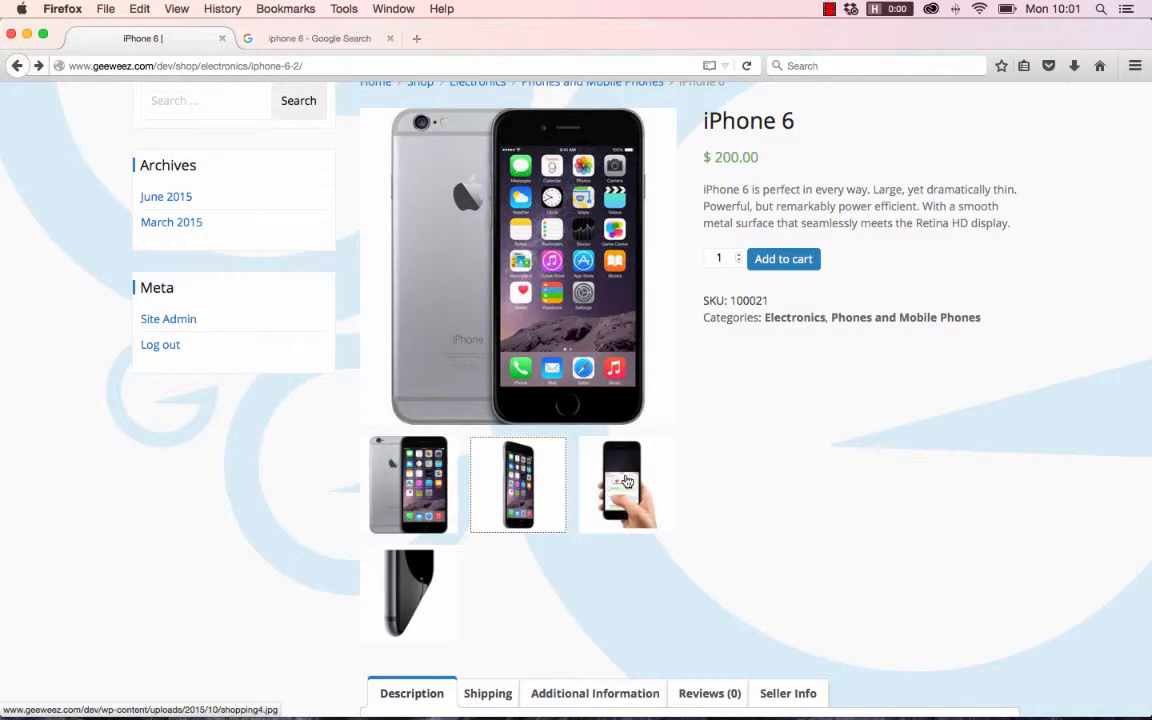
left_click(643, 505)
left_click(17, 66)
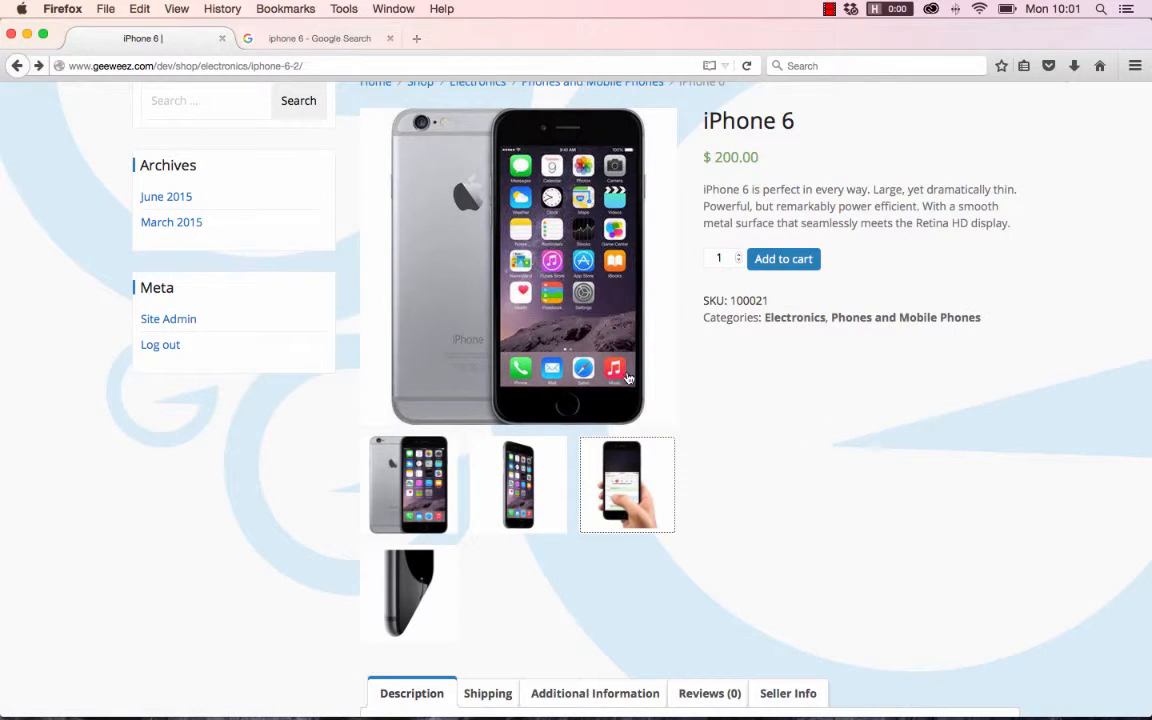
- Check the short description, SKU and categories shown for the iPhone 6
scroll(681, 296, "up", 2)
left_click_drag(1033, 316, 746, 288)
left_click(720, 285)
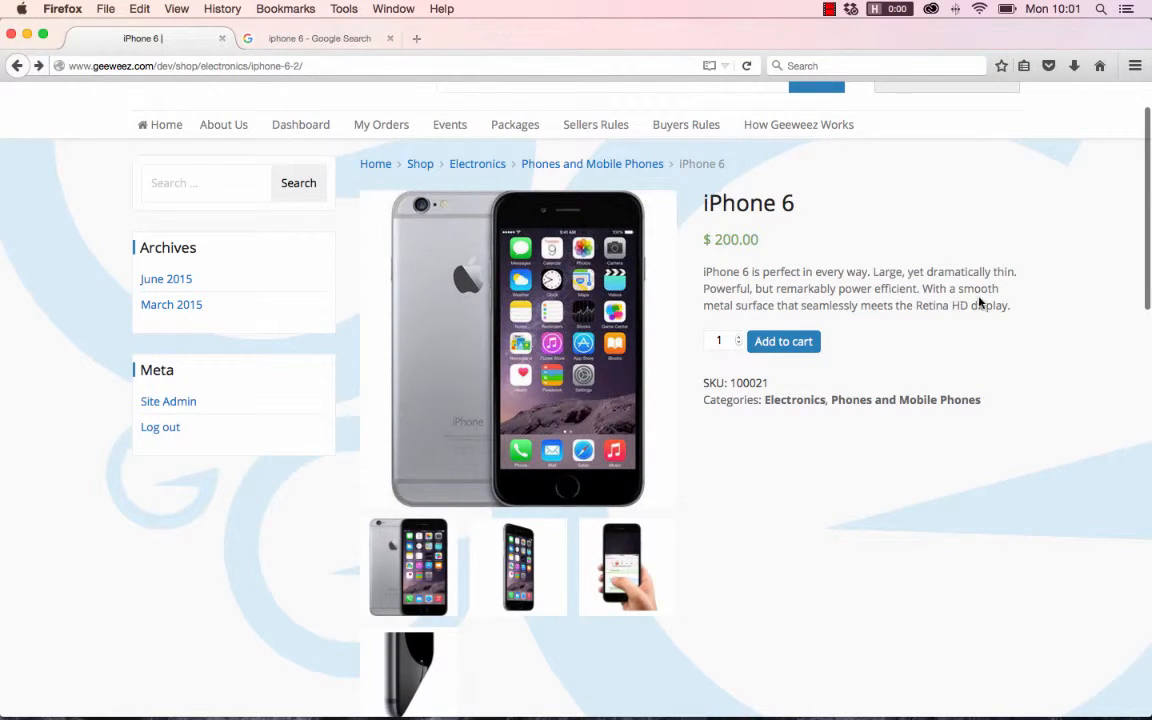
left_click_drag(772, 382, 703, 386)
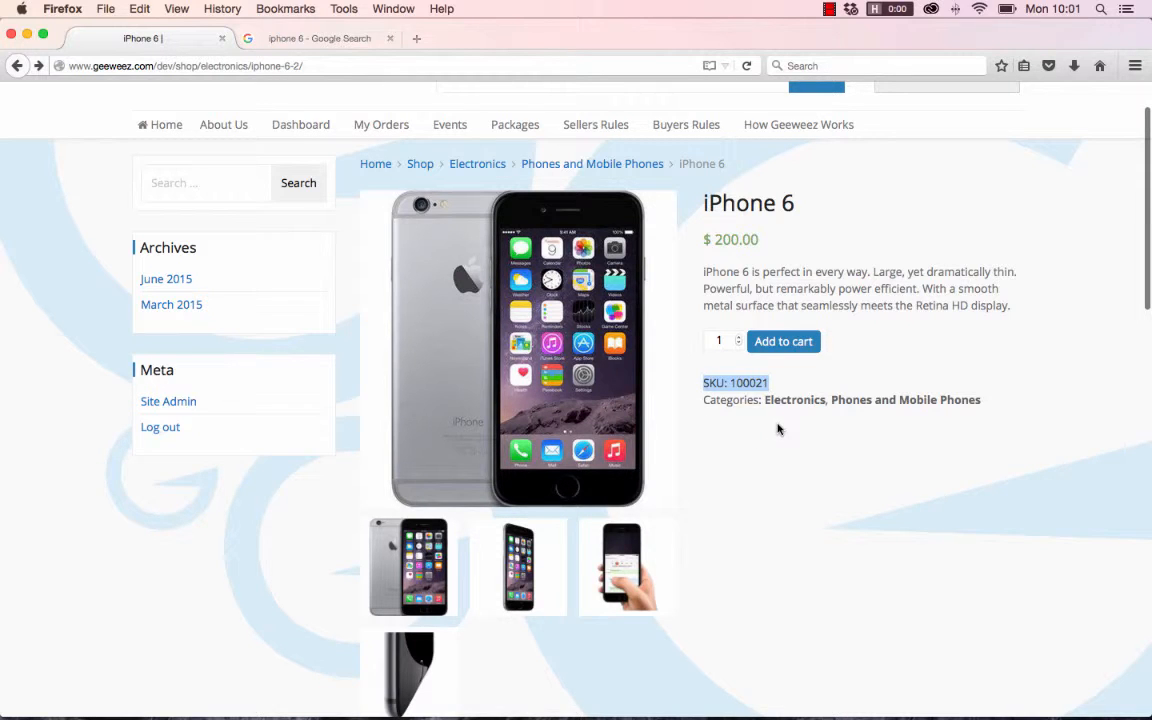
left_click(745, 421)
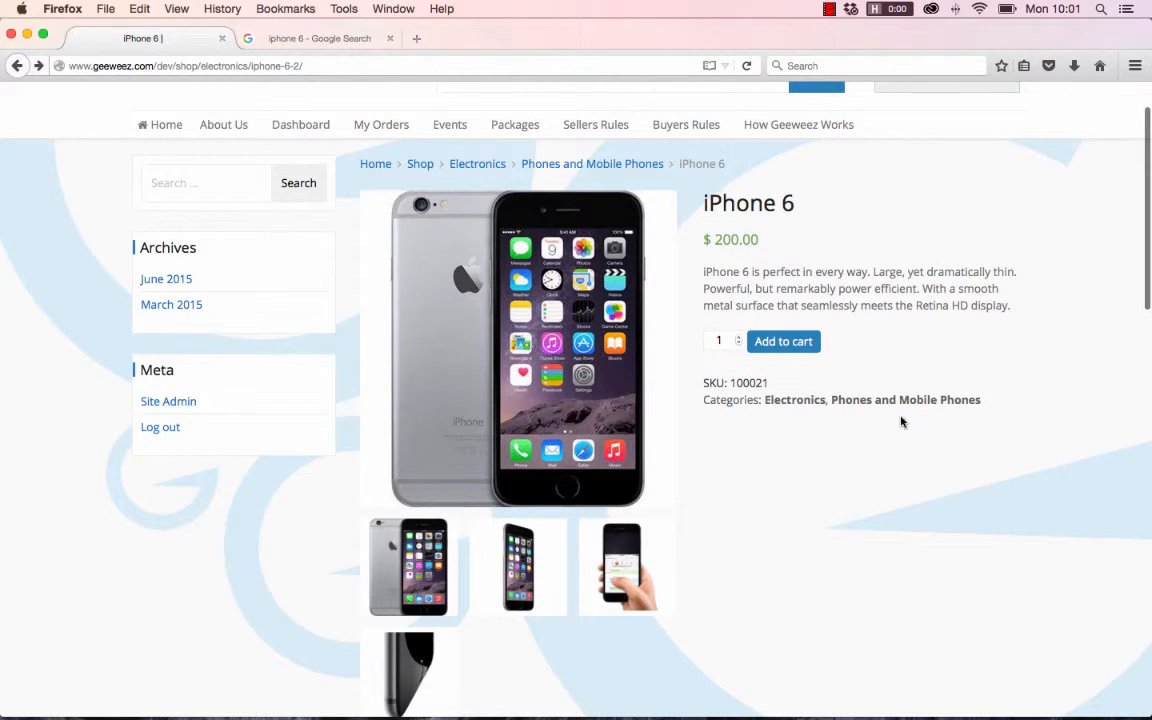
- Review the full product description on the iPhone 6 page
scroll(799, 411, "down", 10)
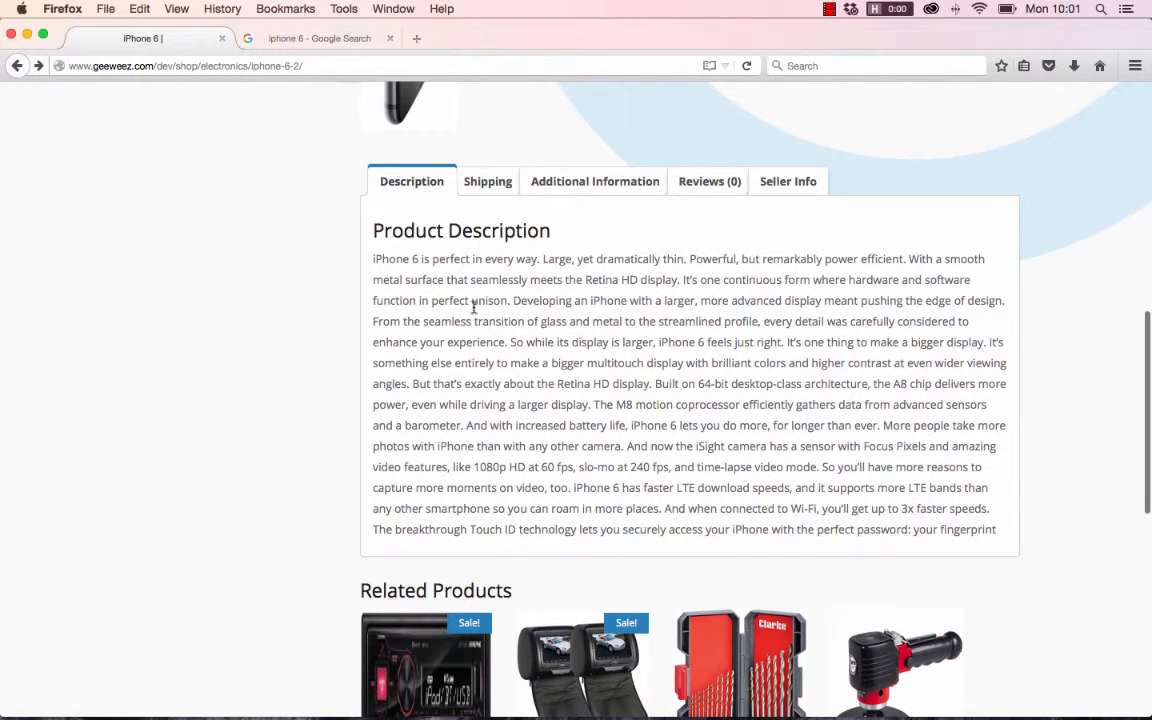
scroll(470, 306, "down", 4)
scroll(504, 337, "up", 5)
scroll(505, 340, "up", 3)
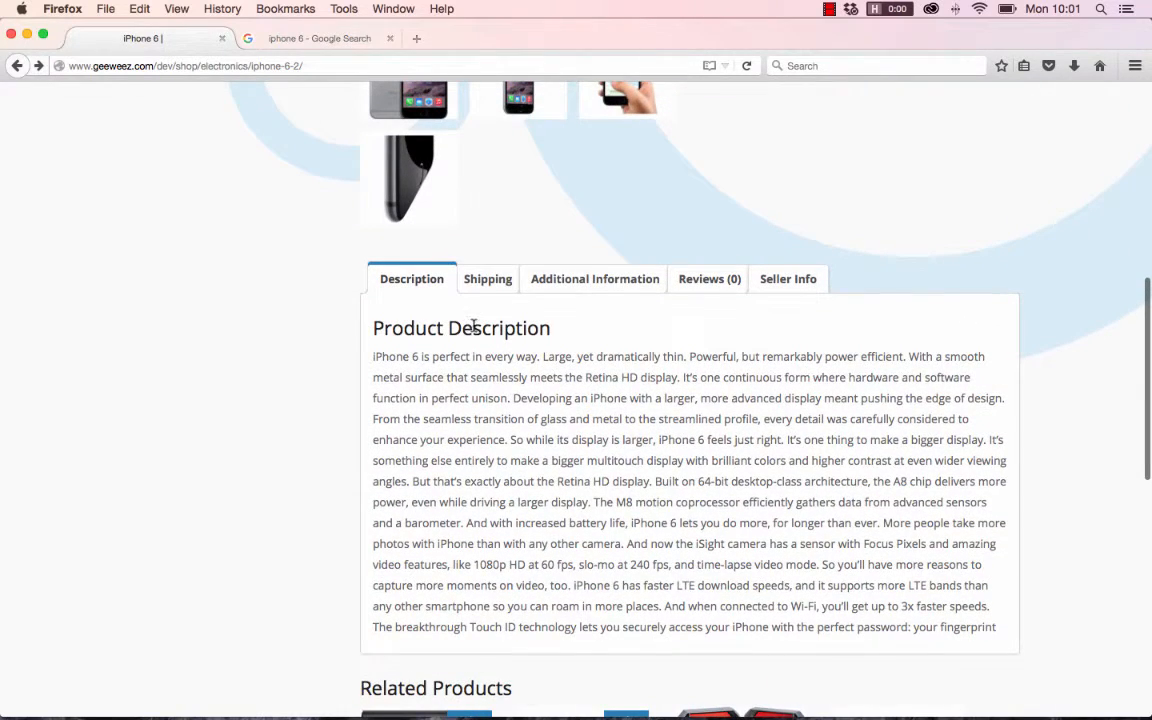
- Examine the product's shipping details, including the selectable destination countries, the shipping policy and the refund policy
left_click(490, 281)
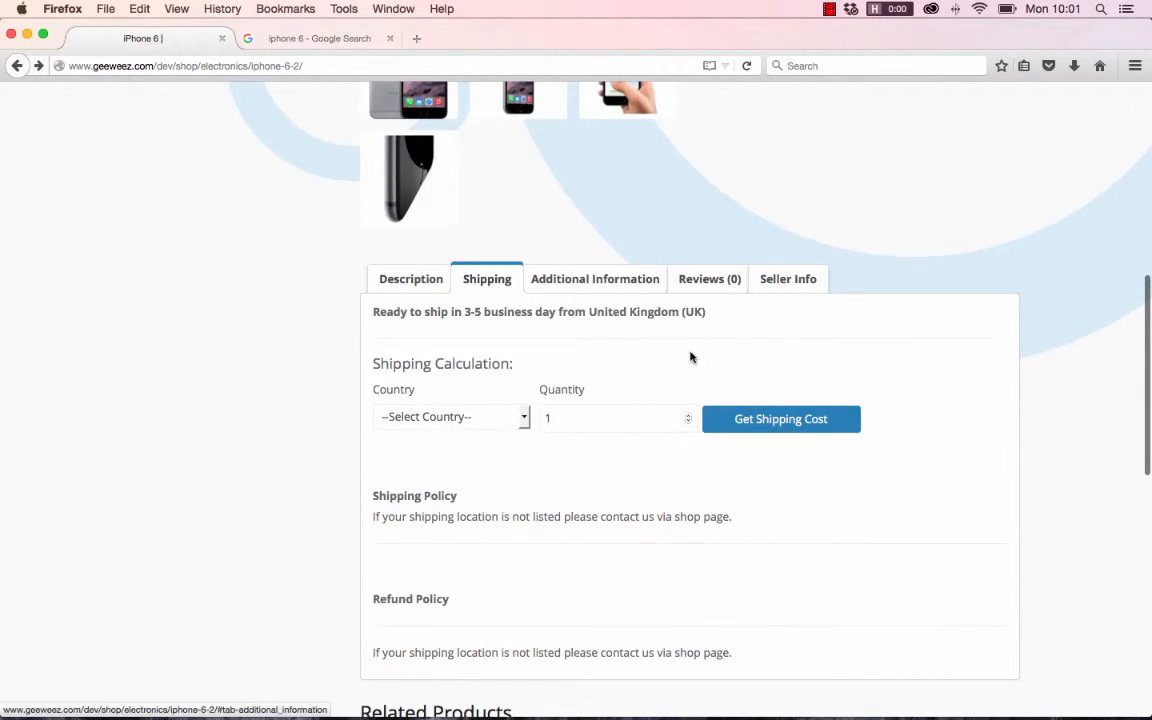
left_click(521, 422)
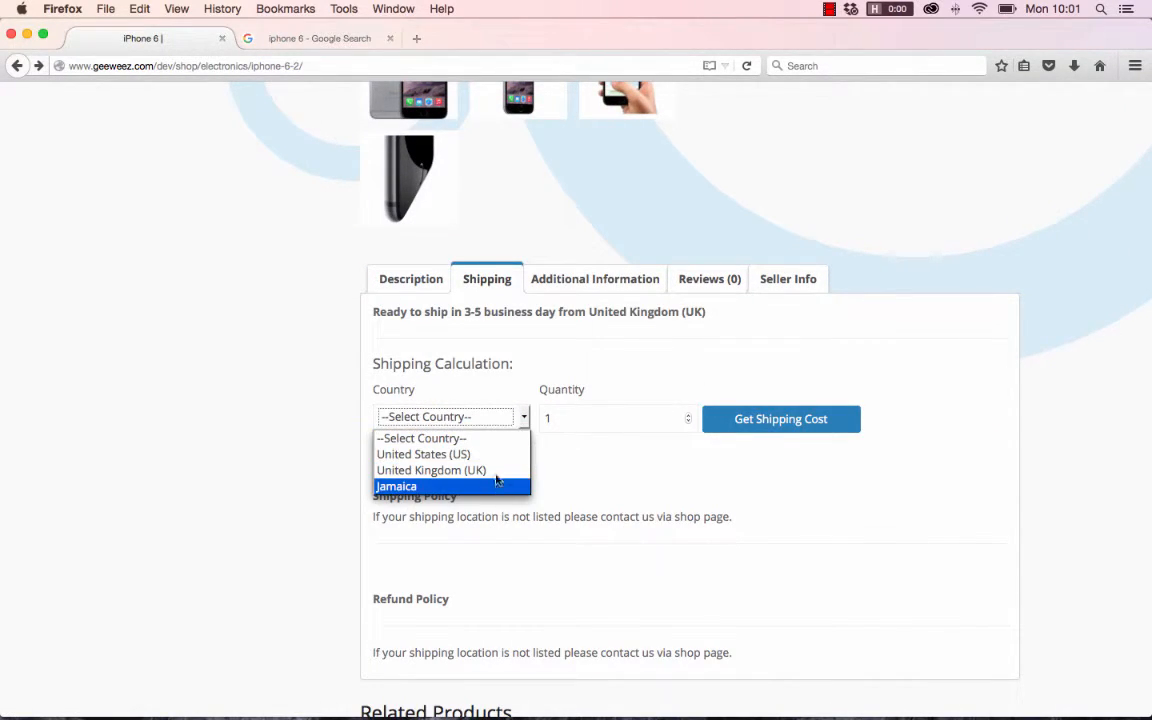
left_click(538, 430)
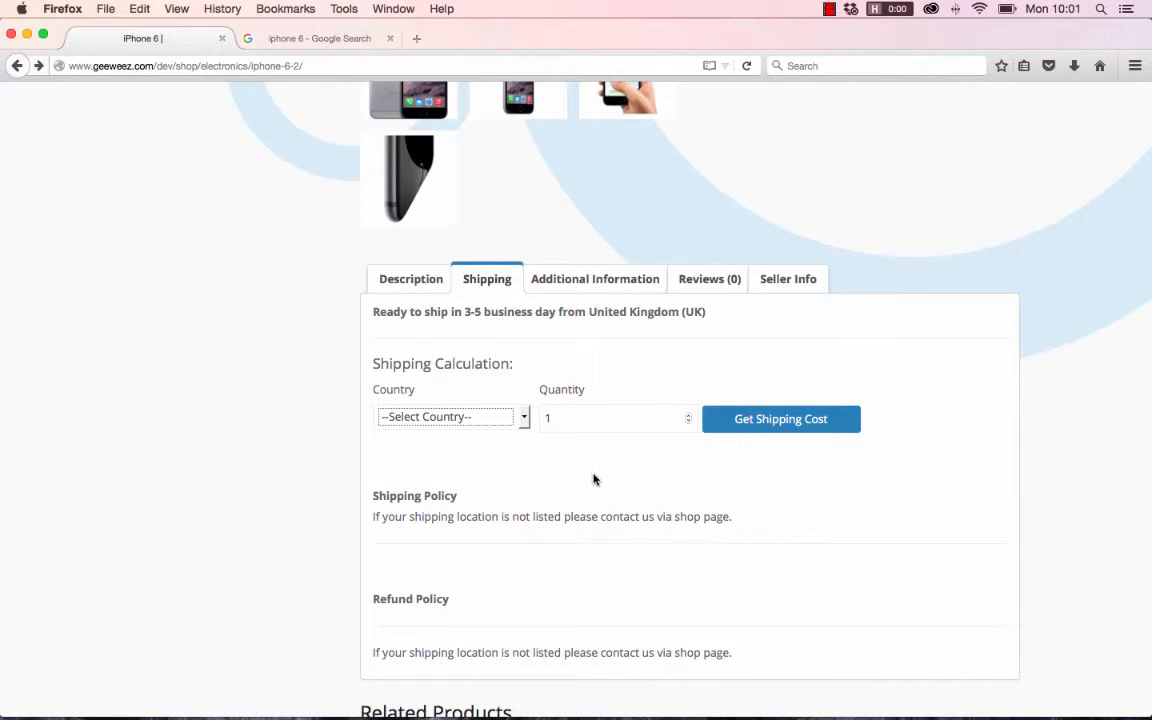
scroll(593, 480, "down", 3)
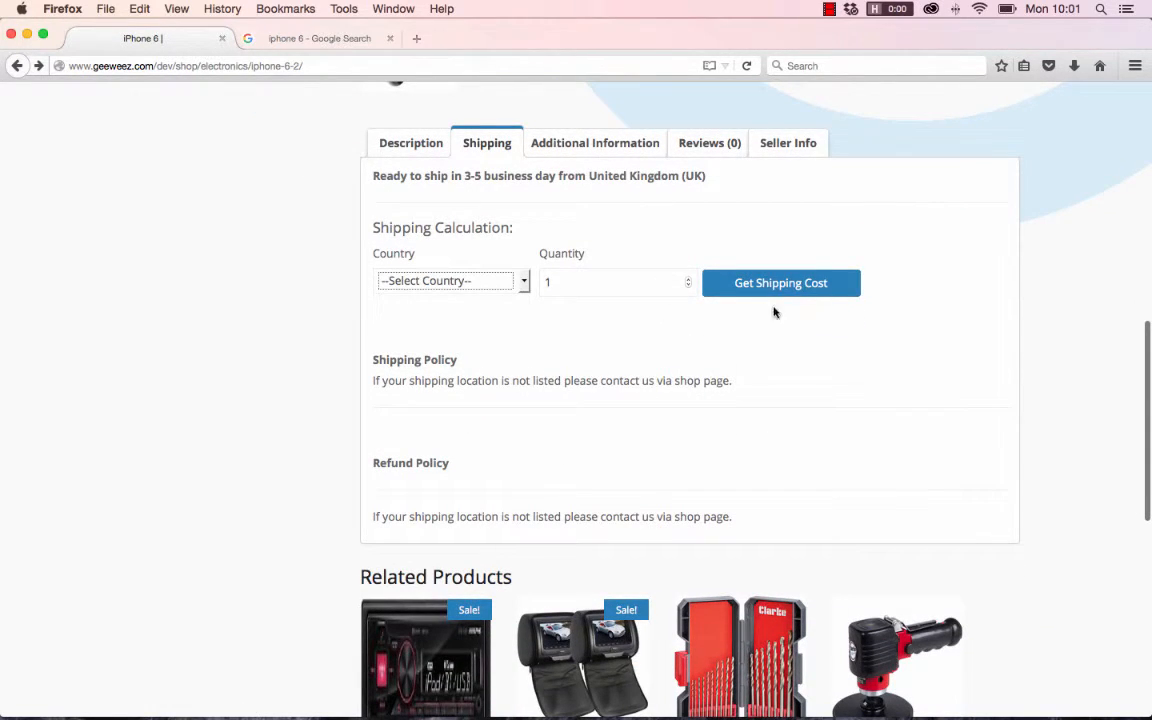
scroll(658, 350, "down", 1)
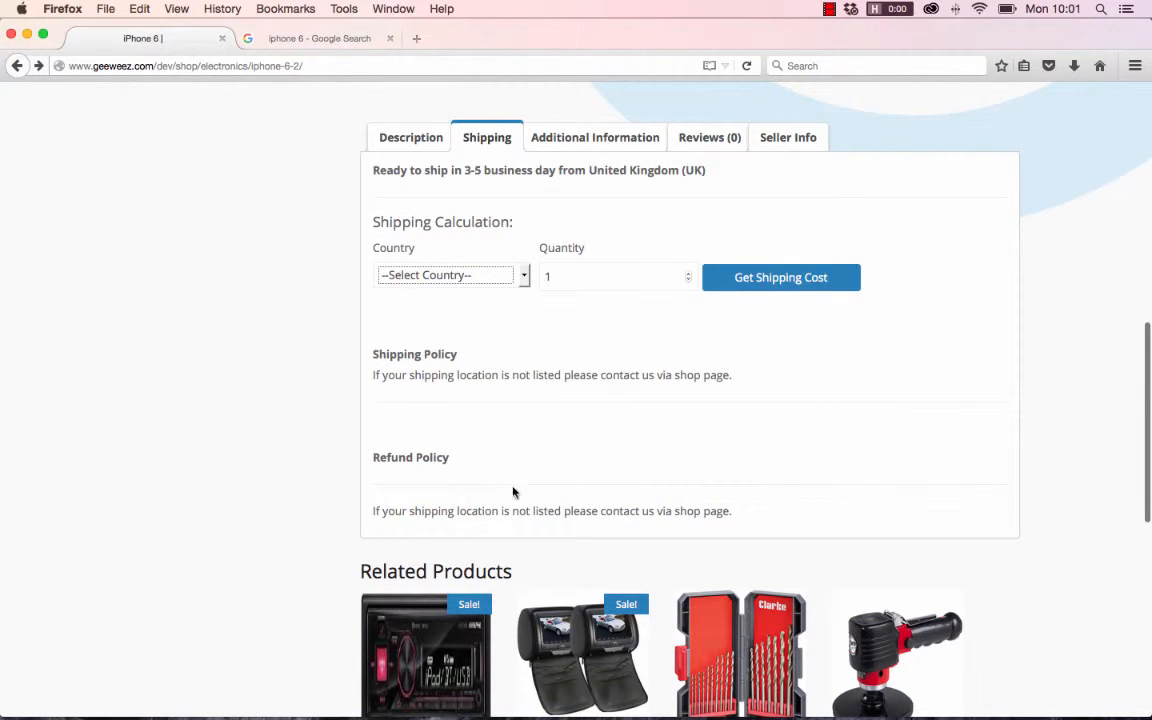
- Check the iPhone 6's additional information and its reviews section with the review form
scroll(560, 480, "up", 5)
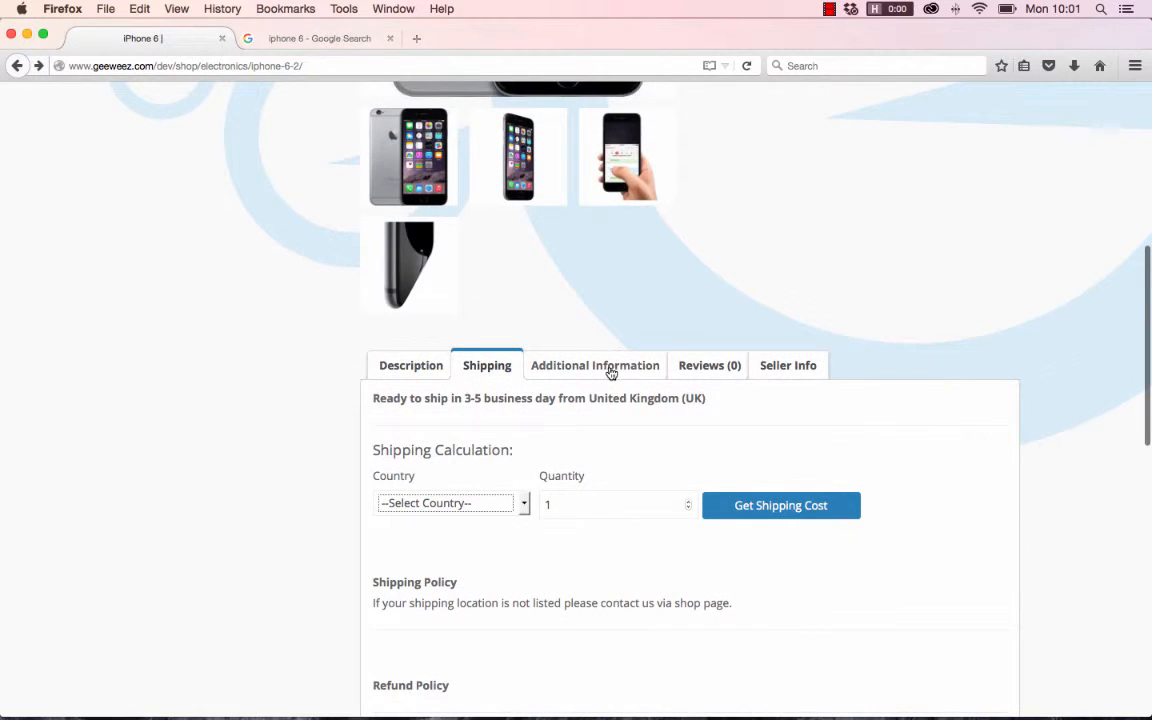
left_click(611, 372)
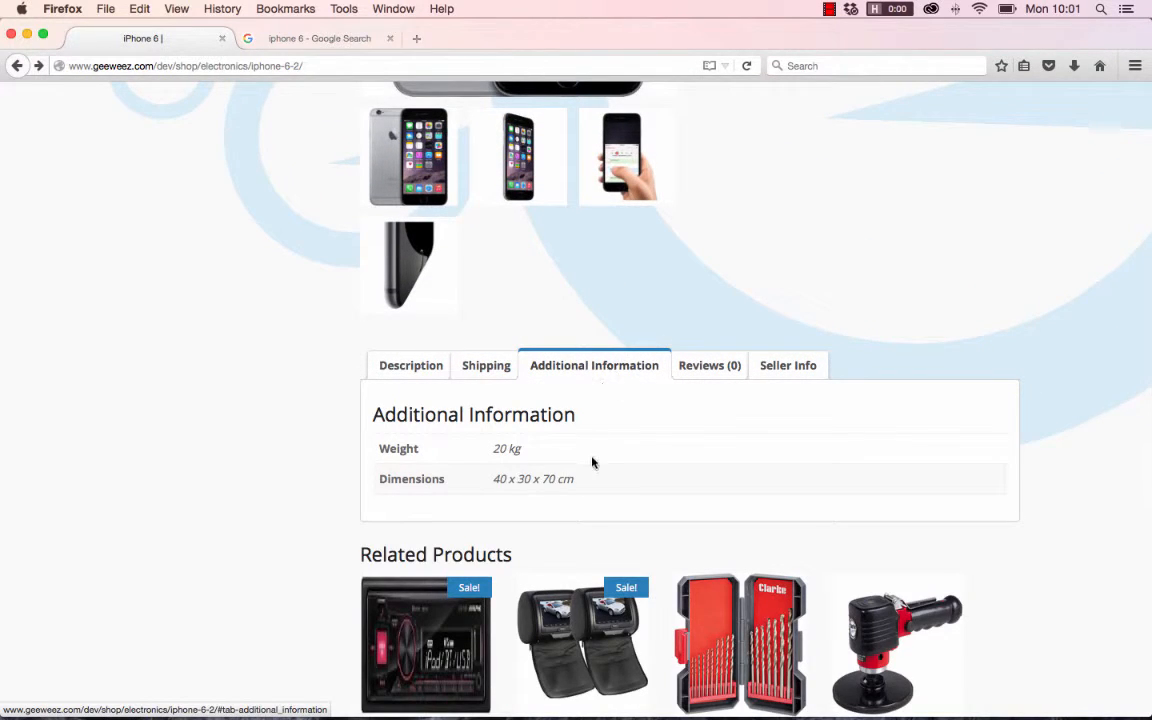
scroll(592, 462, "up", 2)
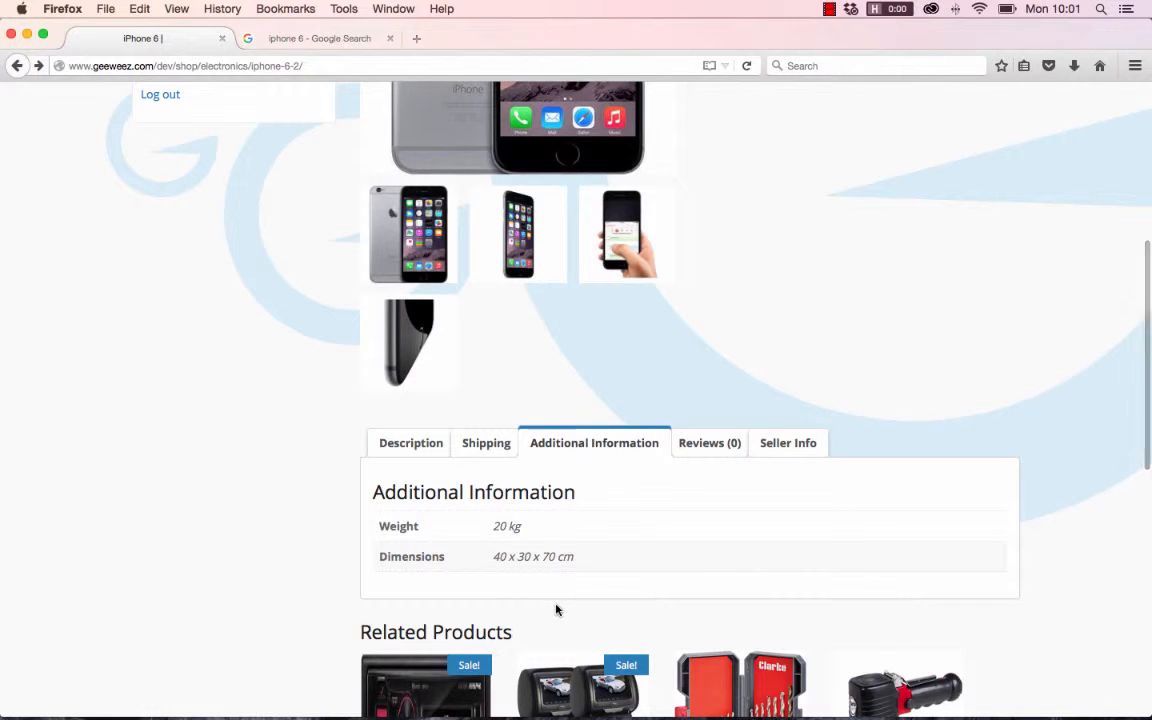
left_click(707, 446)
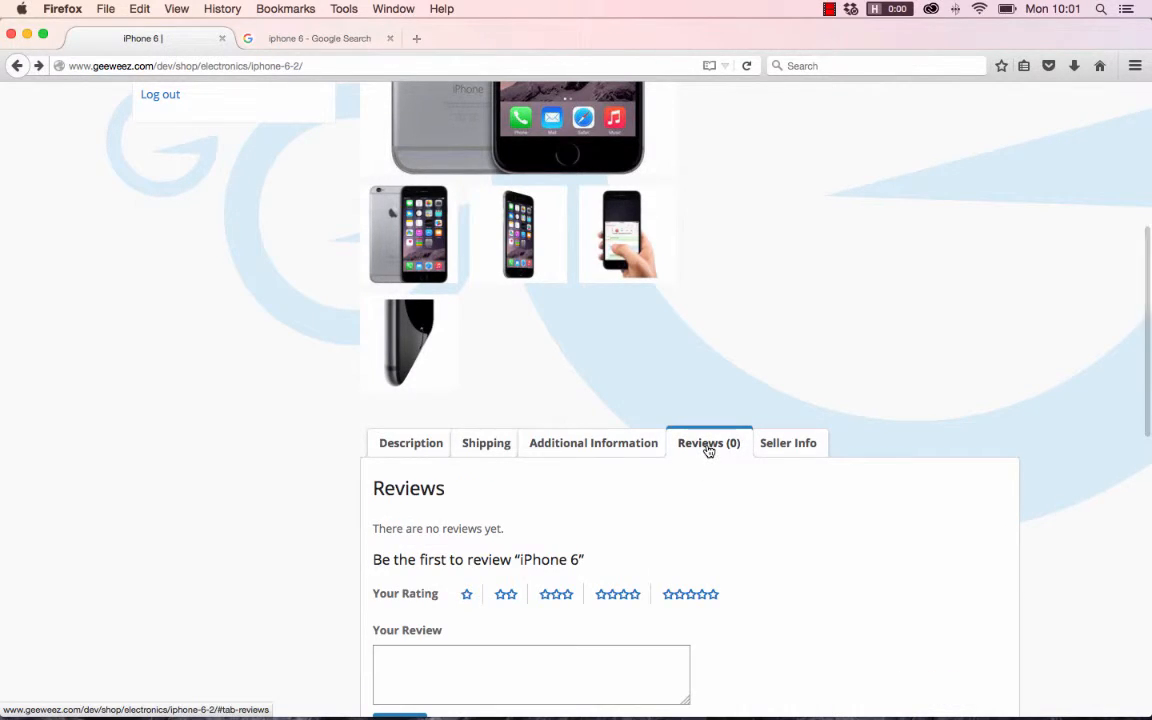
scroll(725, 540, "down", 3)
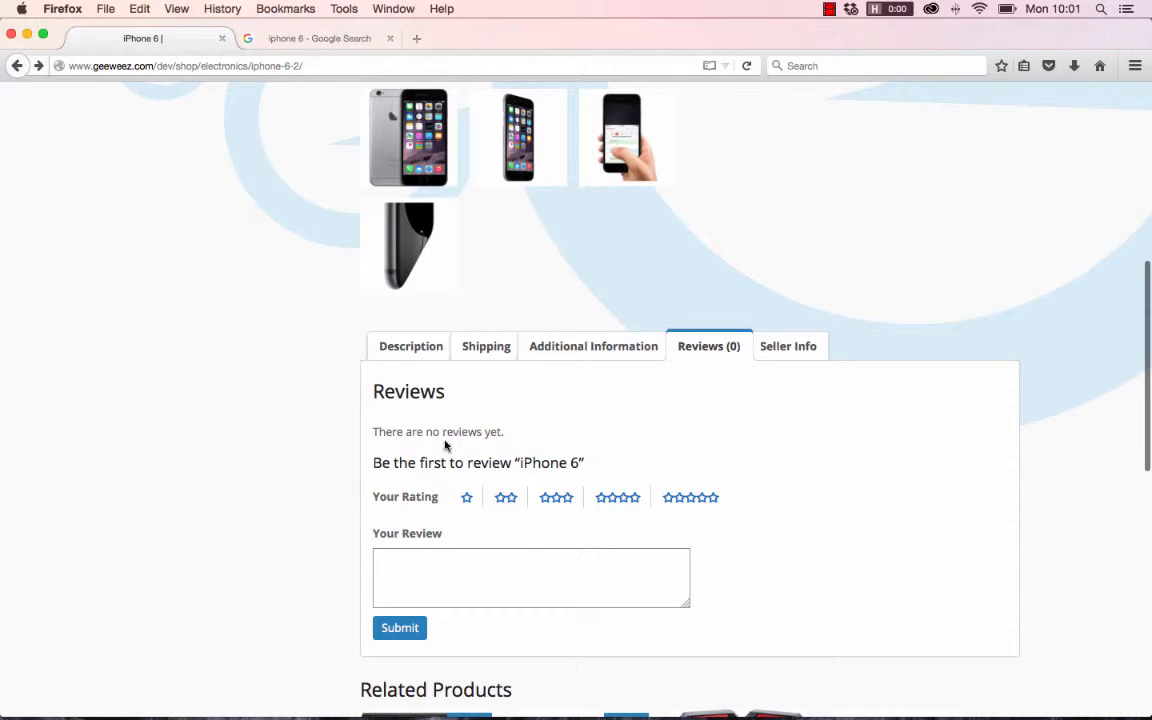
- View the seller information for the iPhone 6 and open the seller's store page from it
left_click(806, 359)
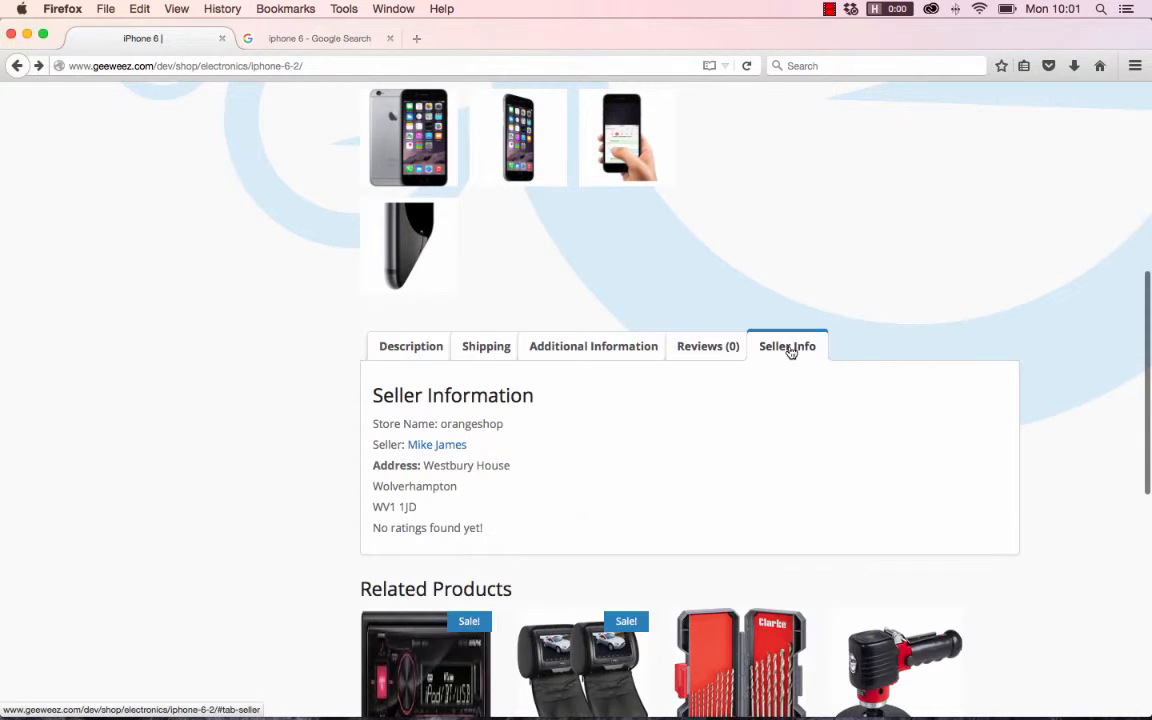
scroll(422, 570, "up", 3)
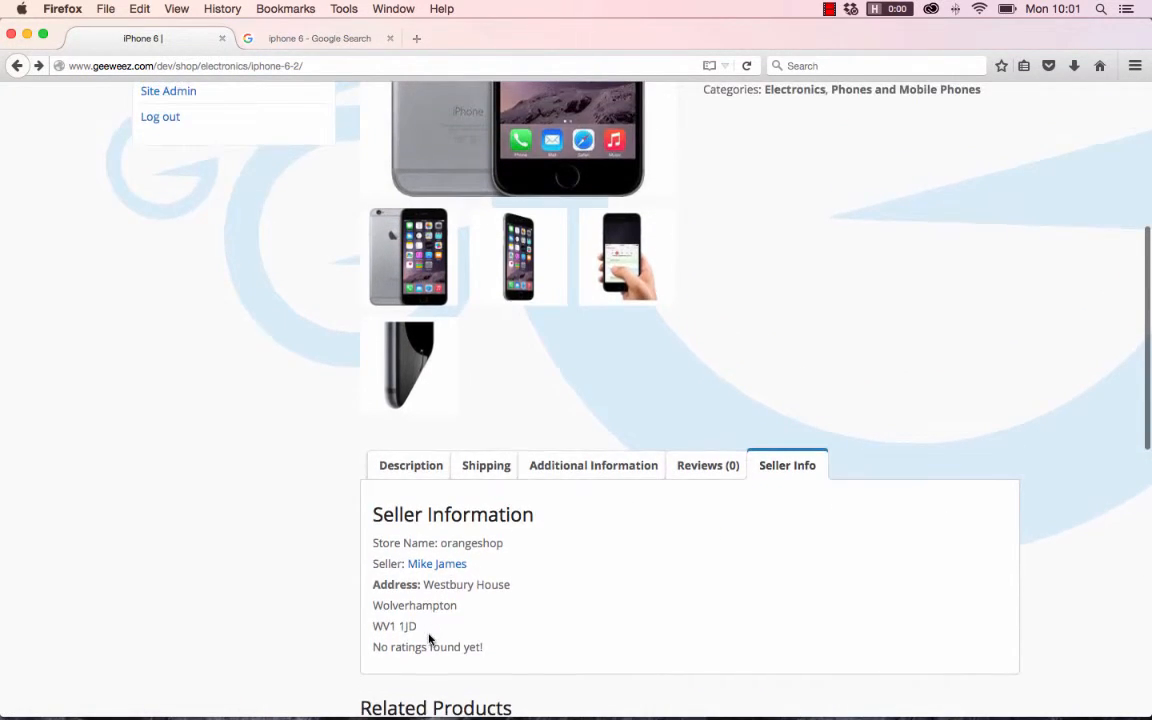
left_click(445, 562)
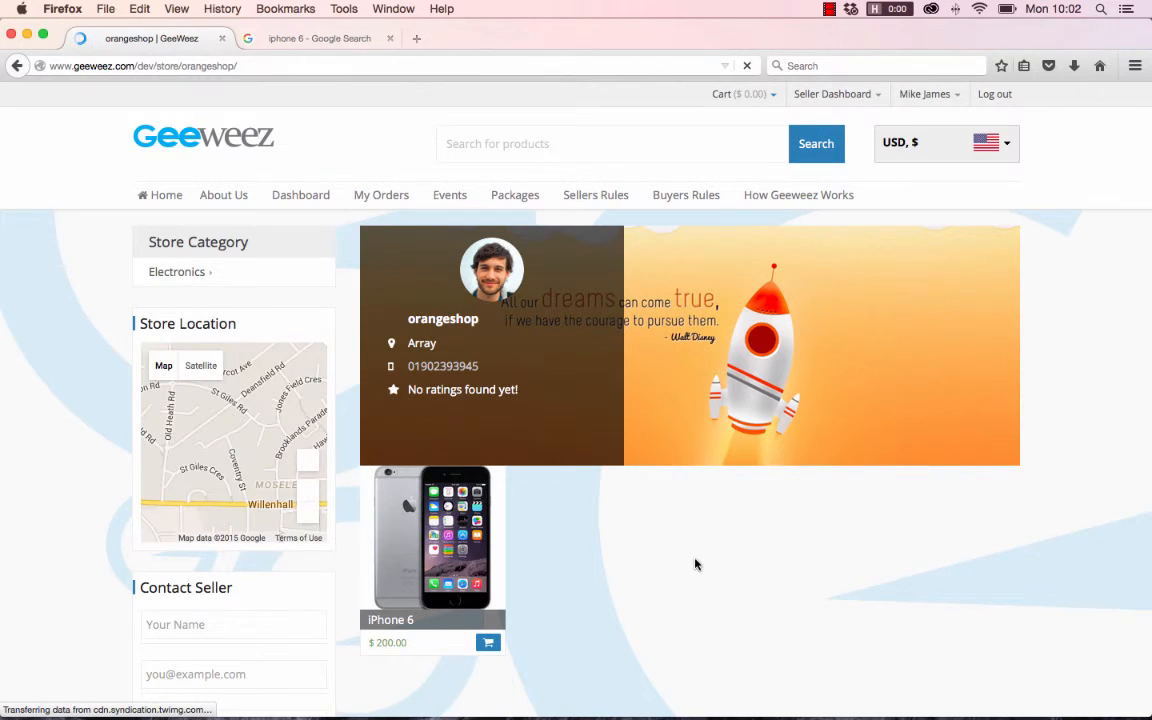
- Look over the orangeshop store page, including the store location map, contact form, footer and listed product
scroll(696, 565, "down", 3)
scroll(696, 565, "down", 5)
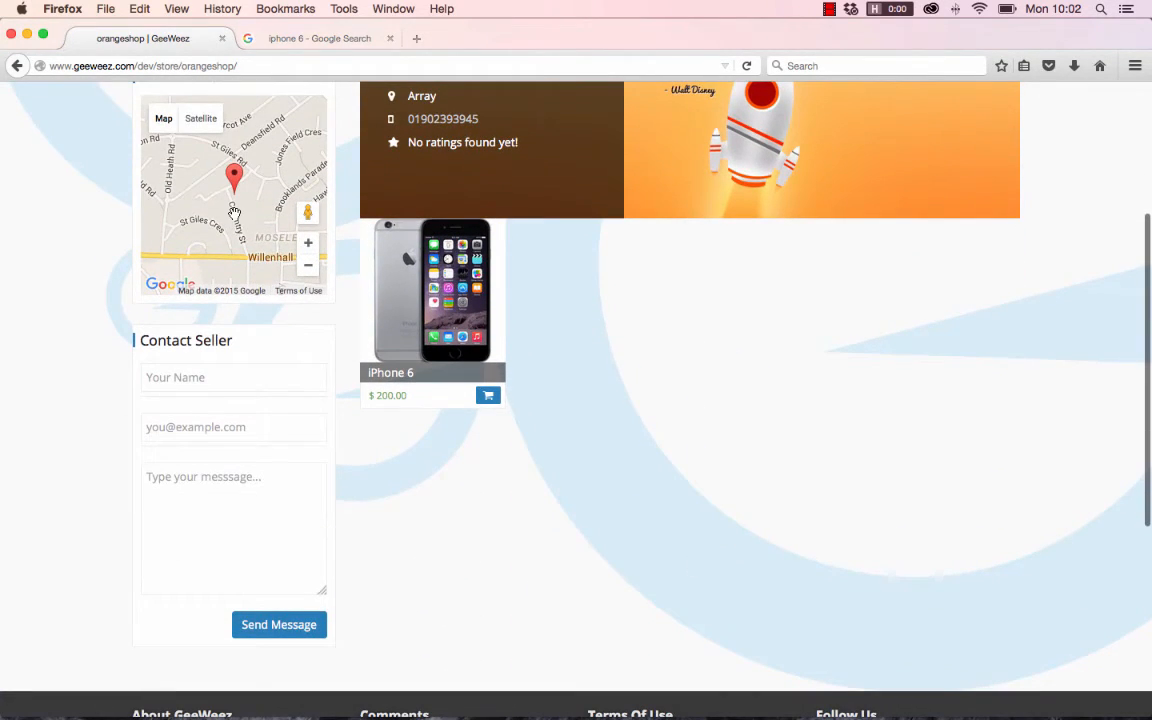
scroll(602, 468, "down", 4)
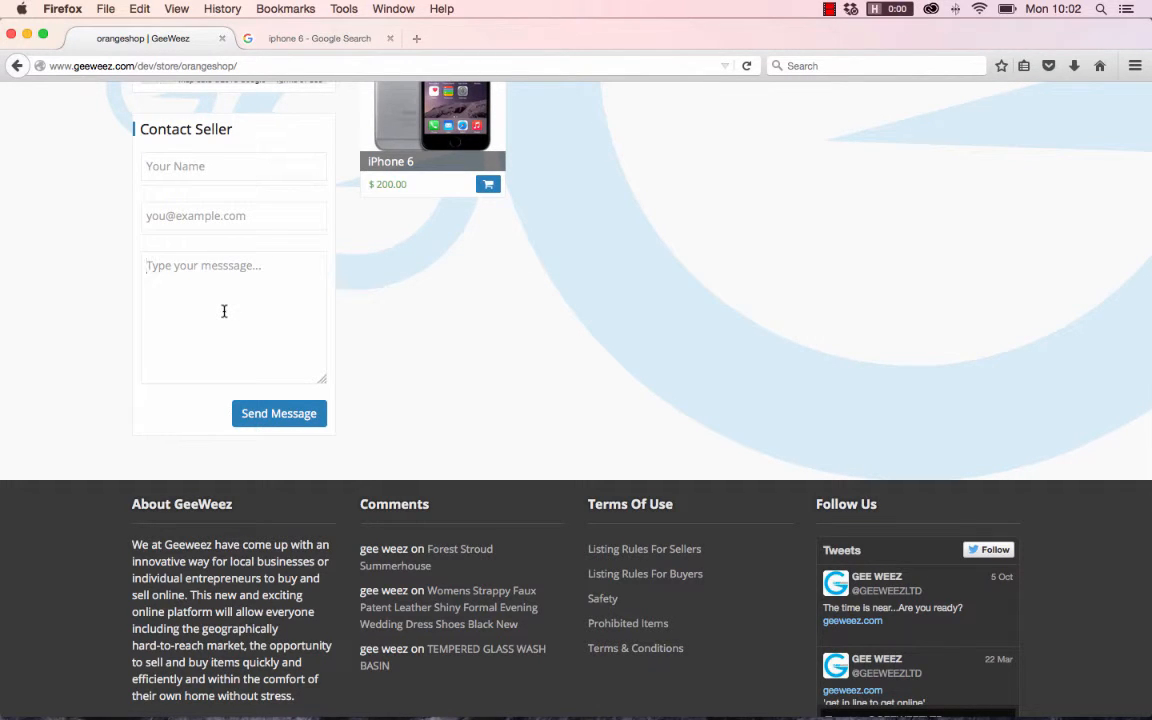
scroll(224, 311, "up", 3)
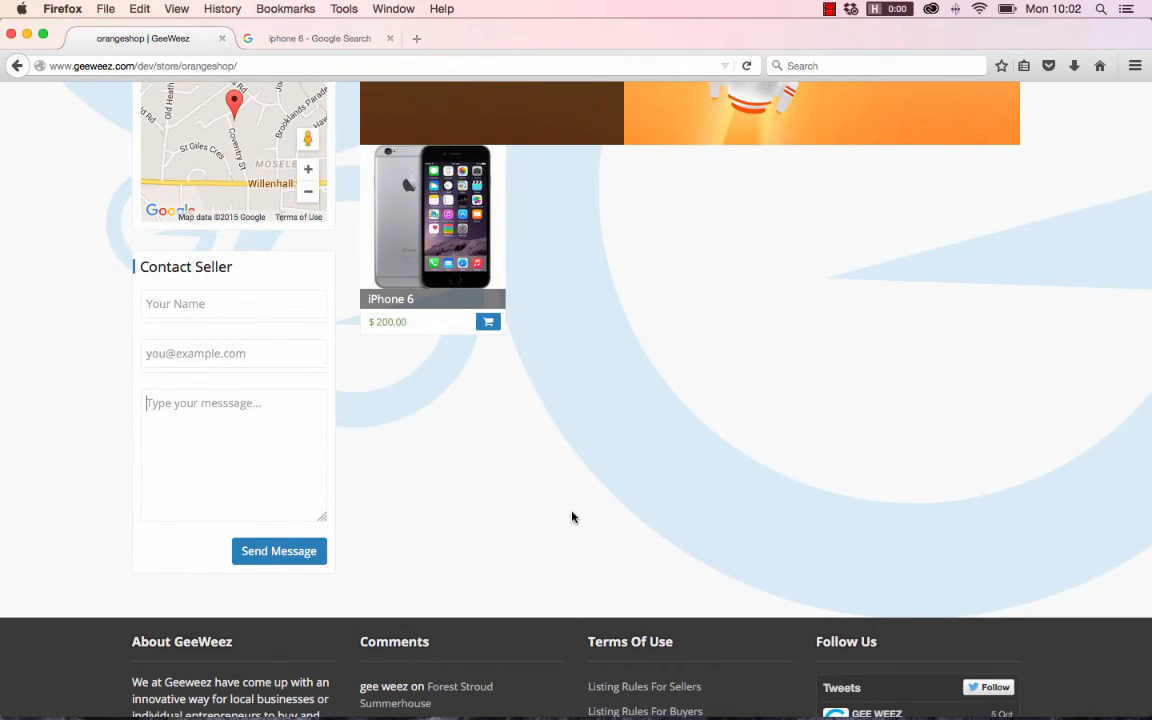
scroll(572, 517, "down", 4)
scroll(572, 517, "up", 6)
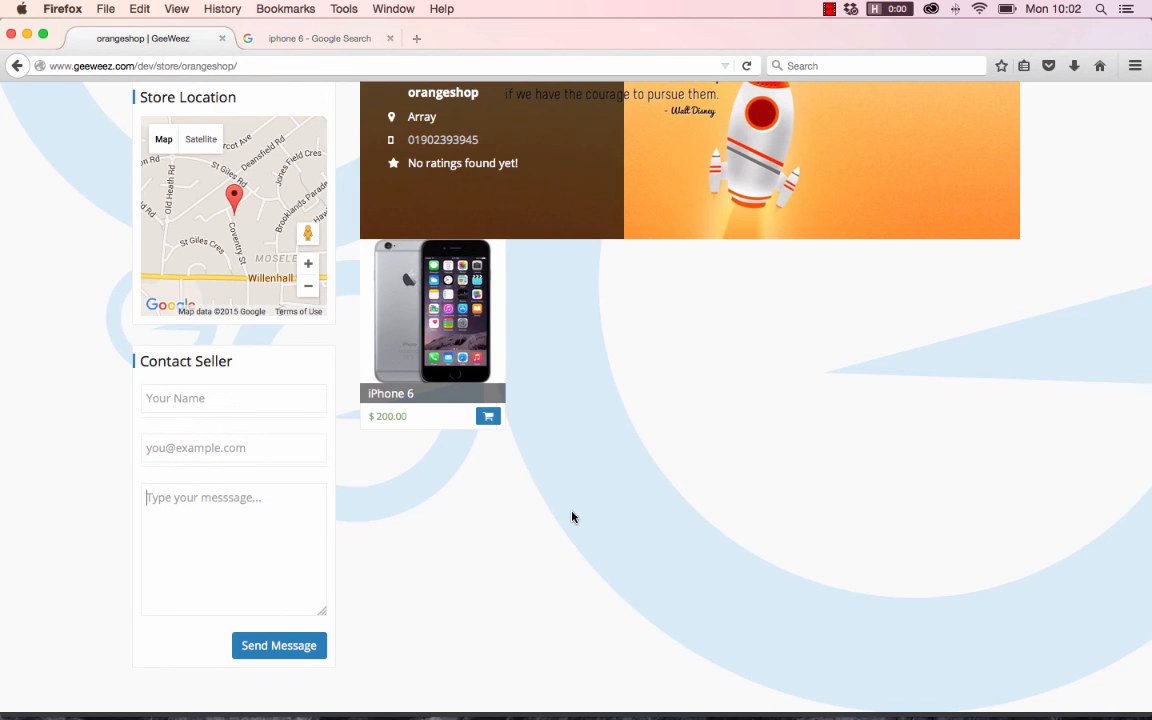
left_click(832, 10)
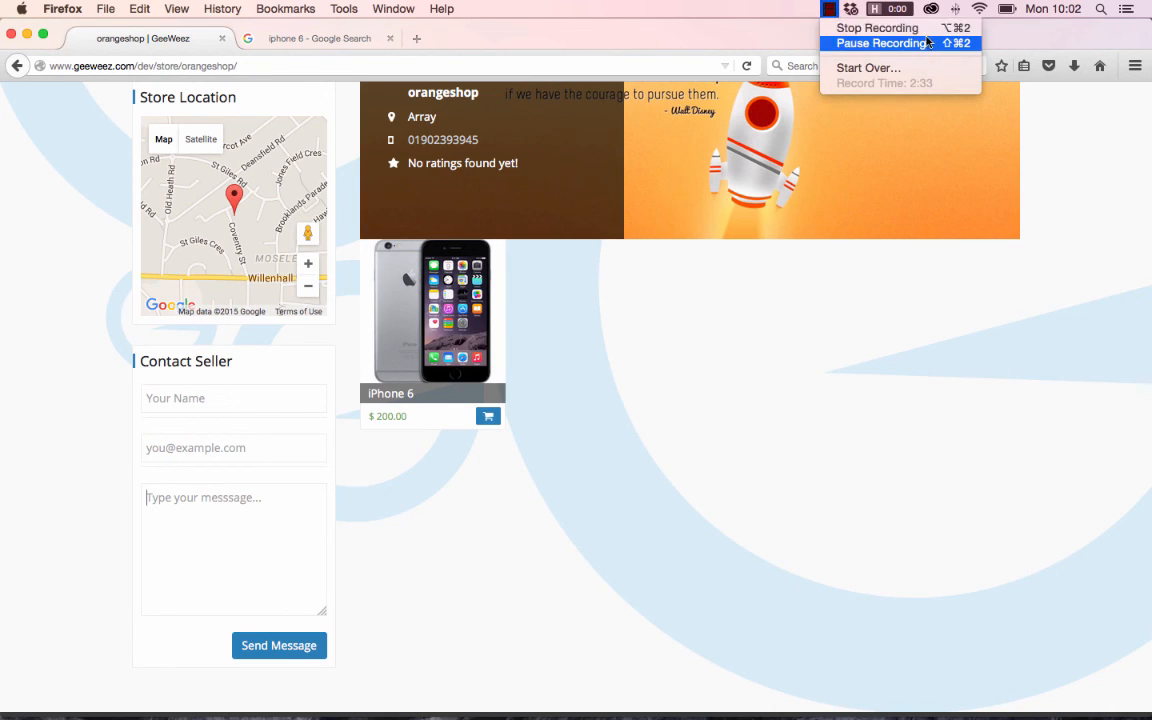